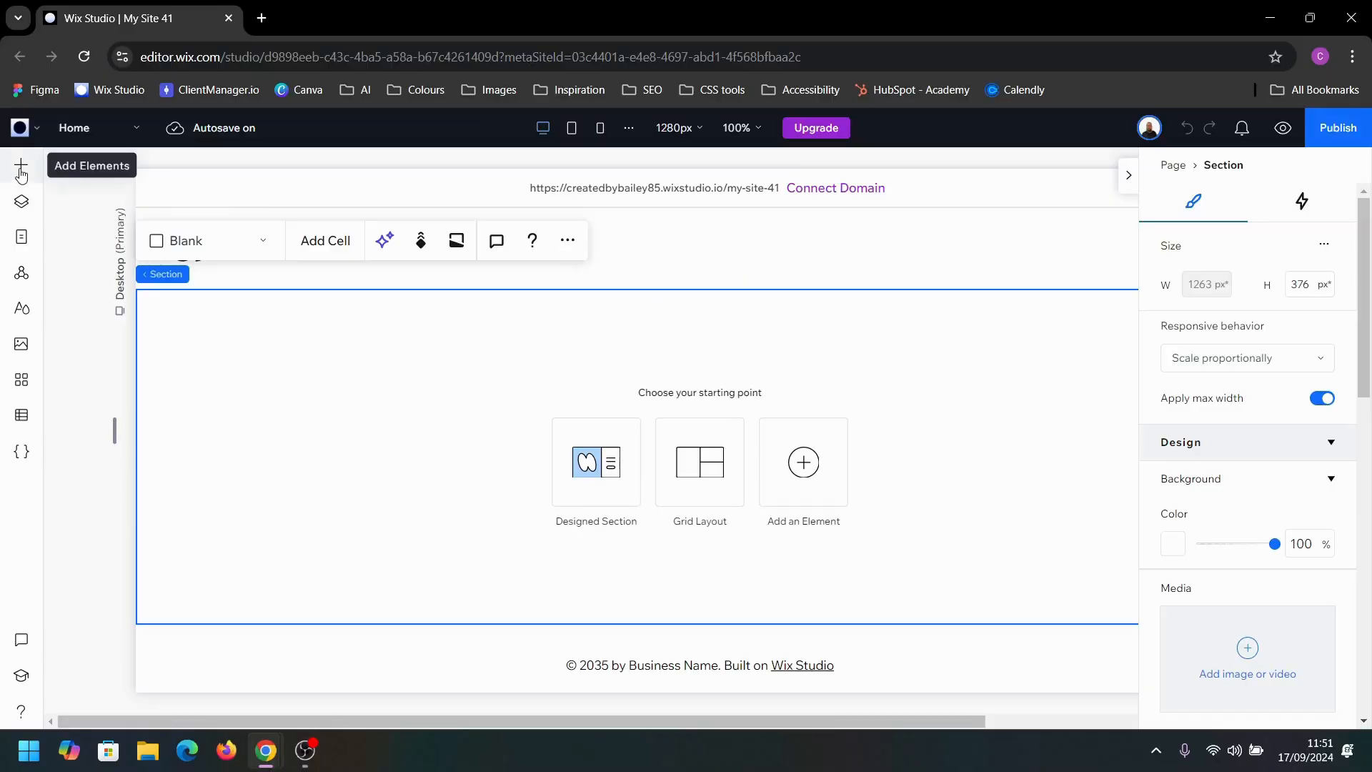
Step: Add a container to the blank section, enable its advanced sizing, and shrink it to a 44 px minimum height
click(21, 165)
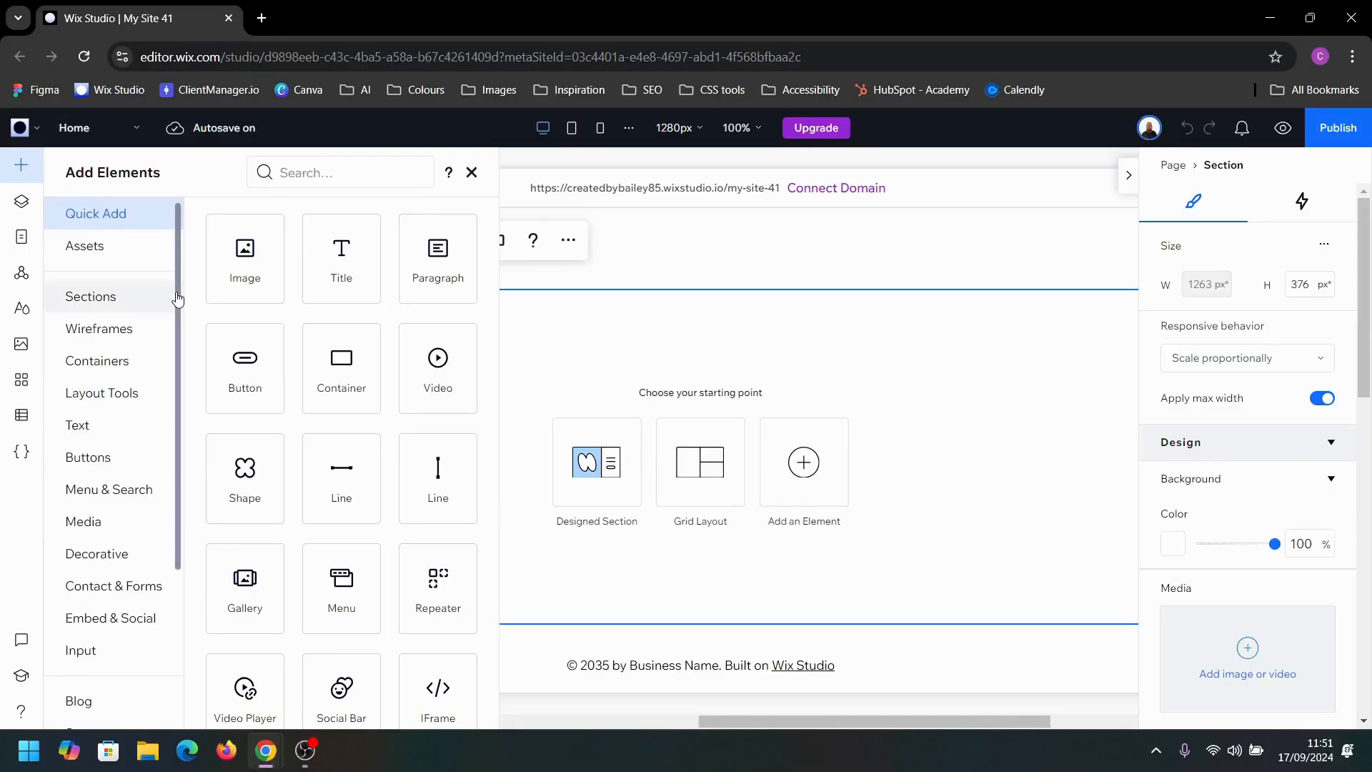
drag(307, 370, 650, 440)
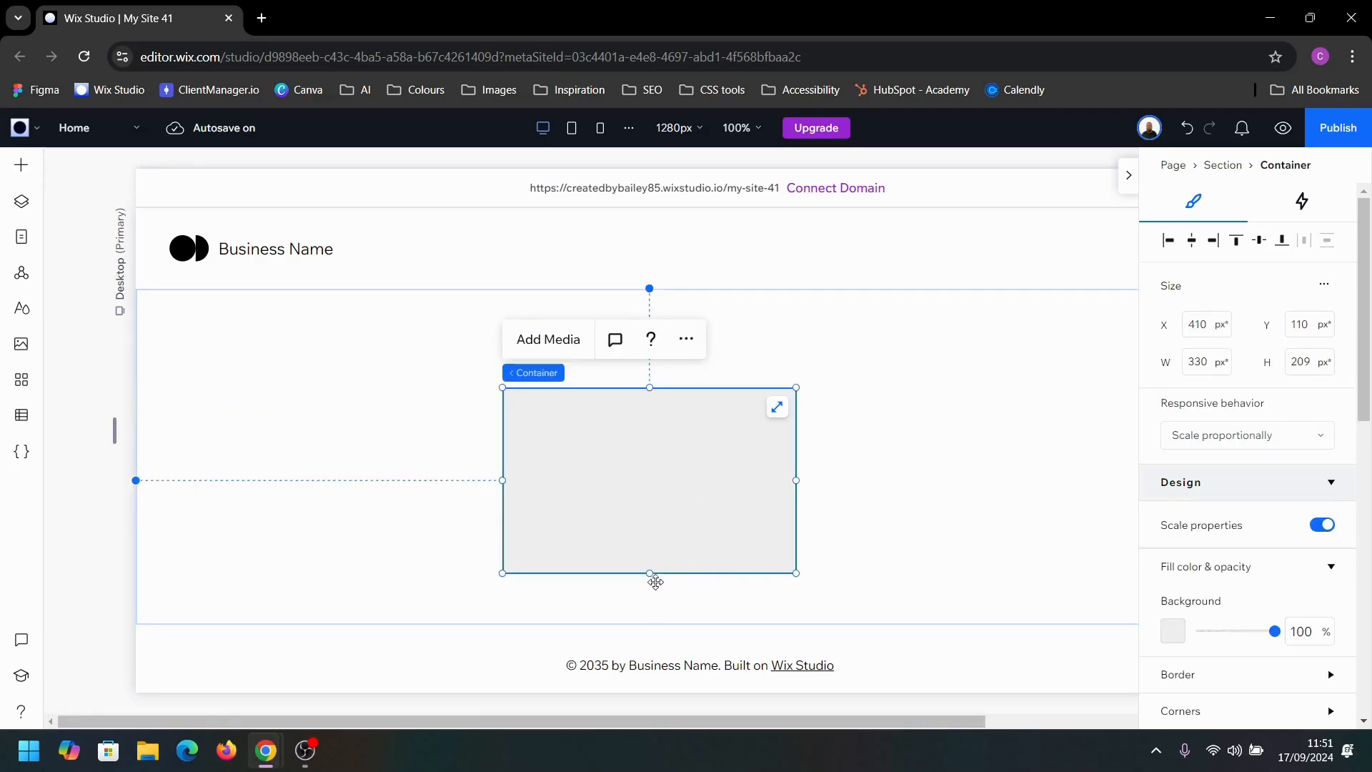
click(1324, 285)
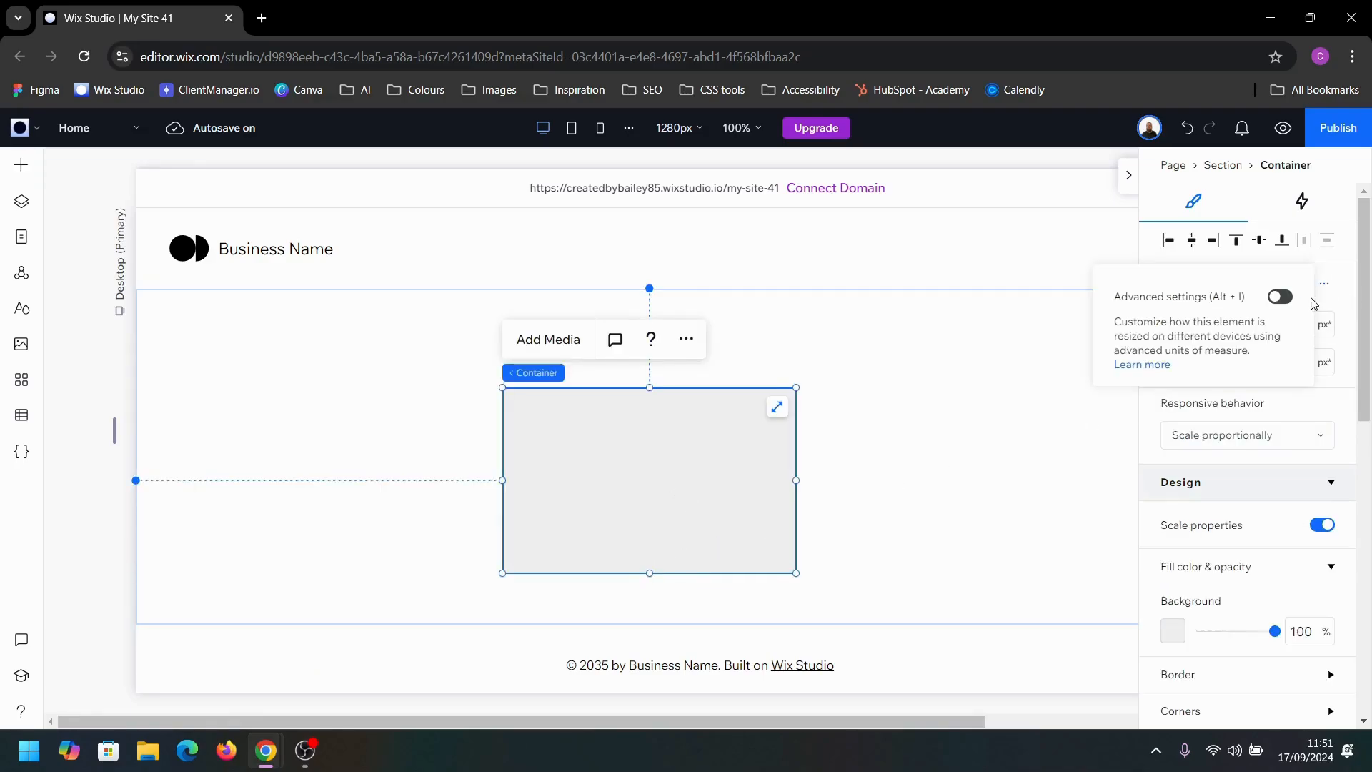
click(1279, 295)
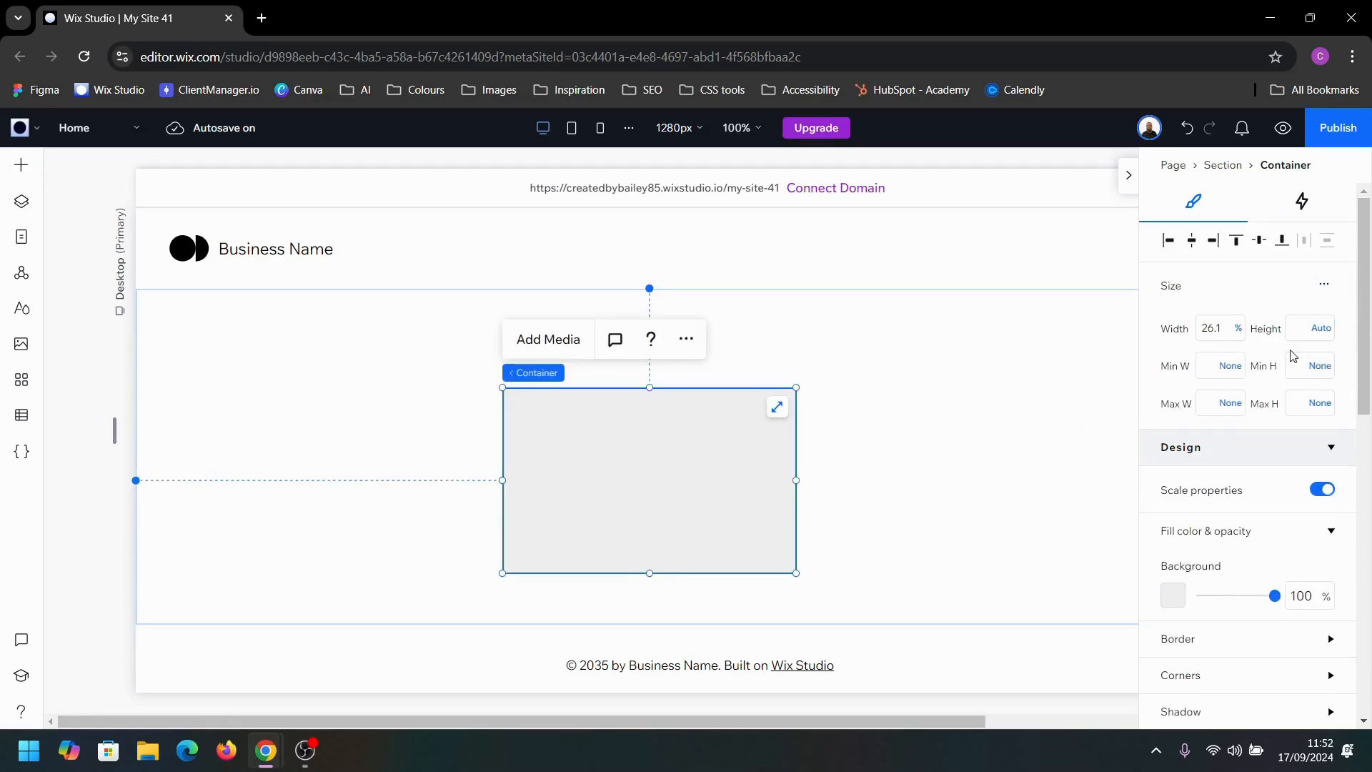
click(1309, 355)
text(44)
key(Return)
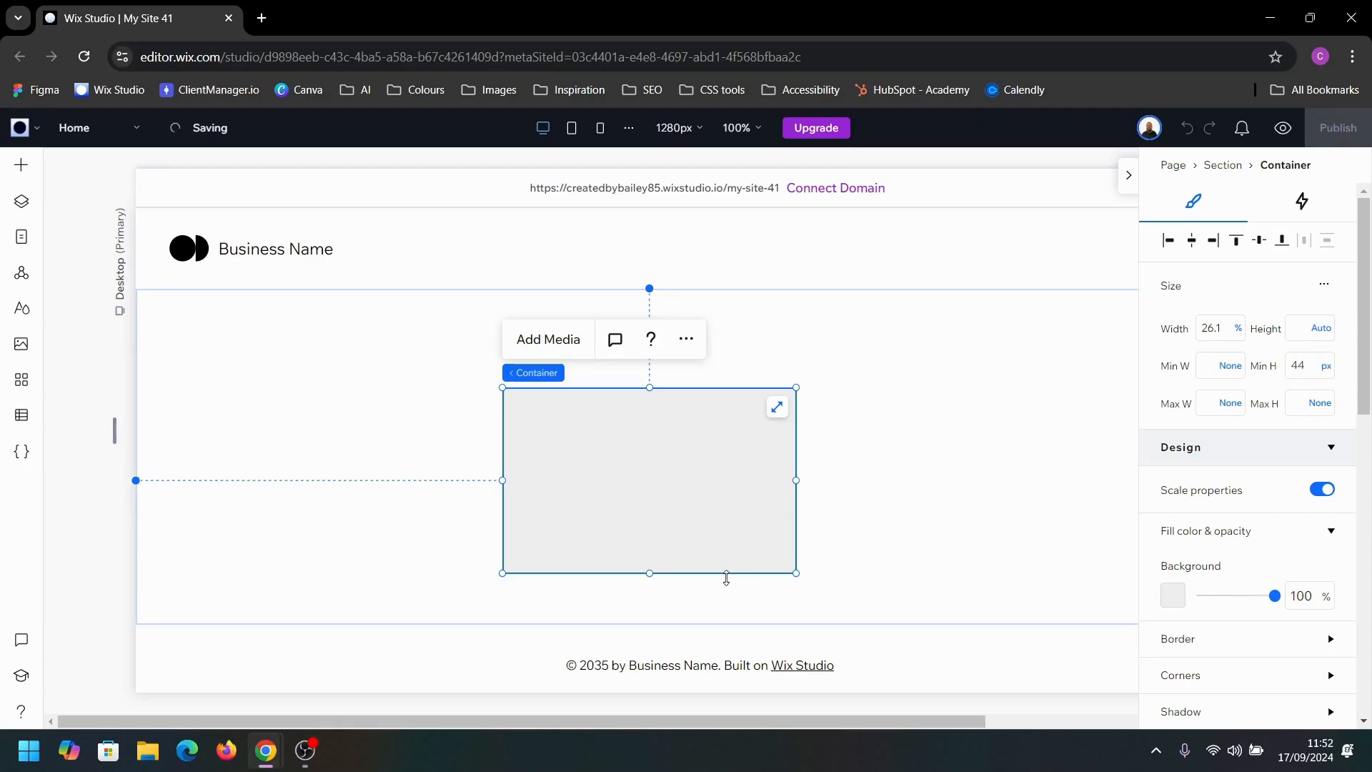
drag(649, 574, 670, 434)
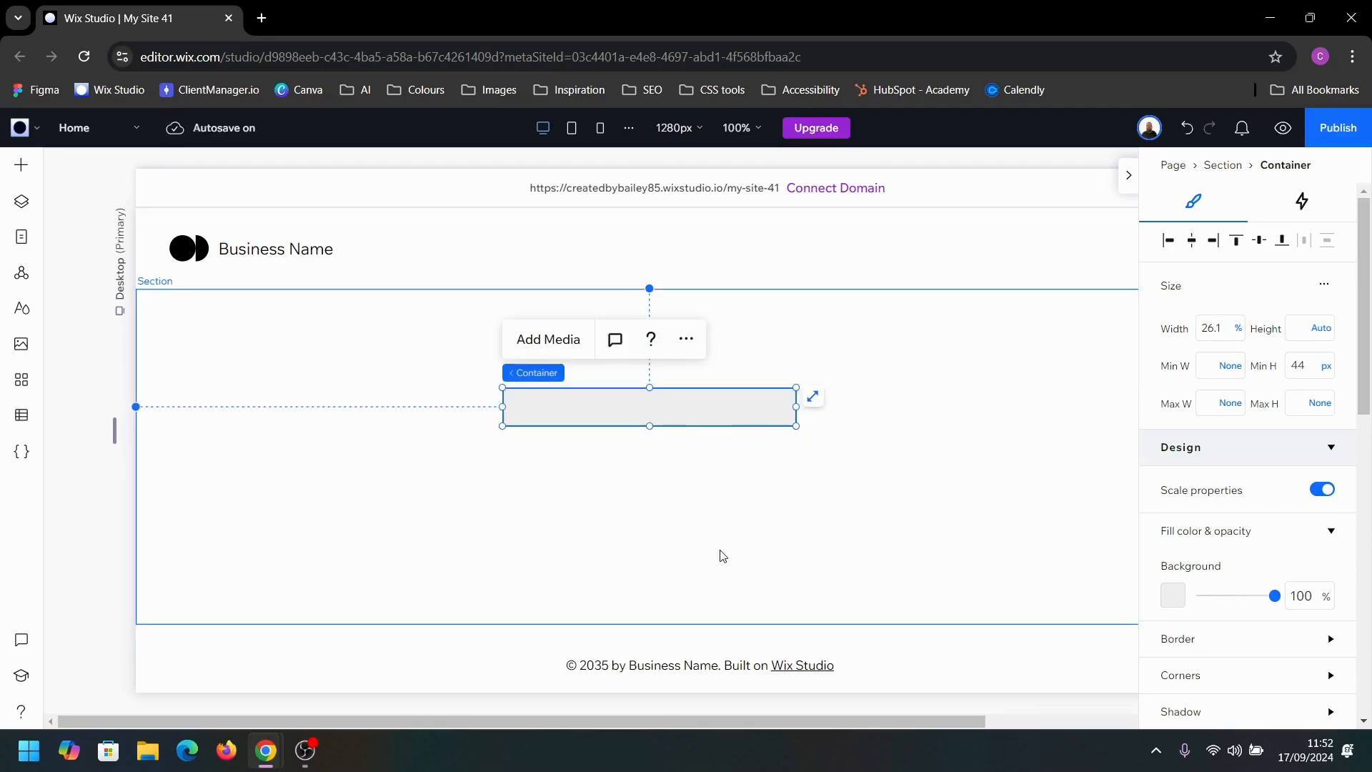
Step: Narrow the container to about 15.8% width and set its minimum width to 200 px
drag(503, 406, 619, 405)
click(1217, 369)
text(20)
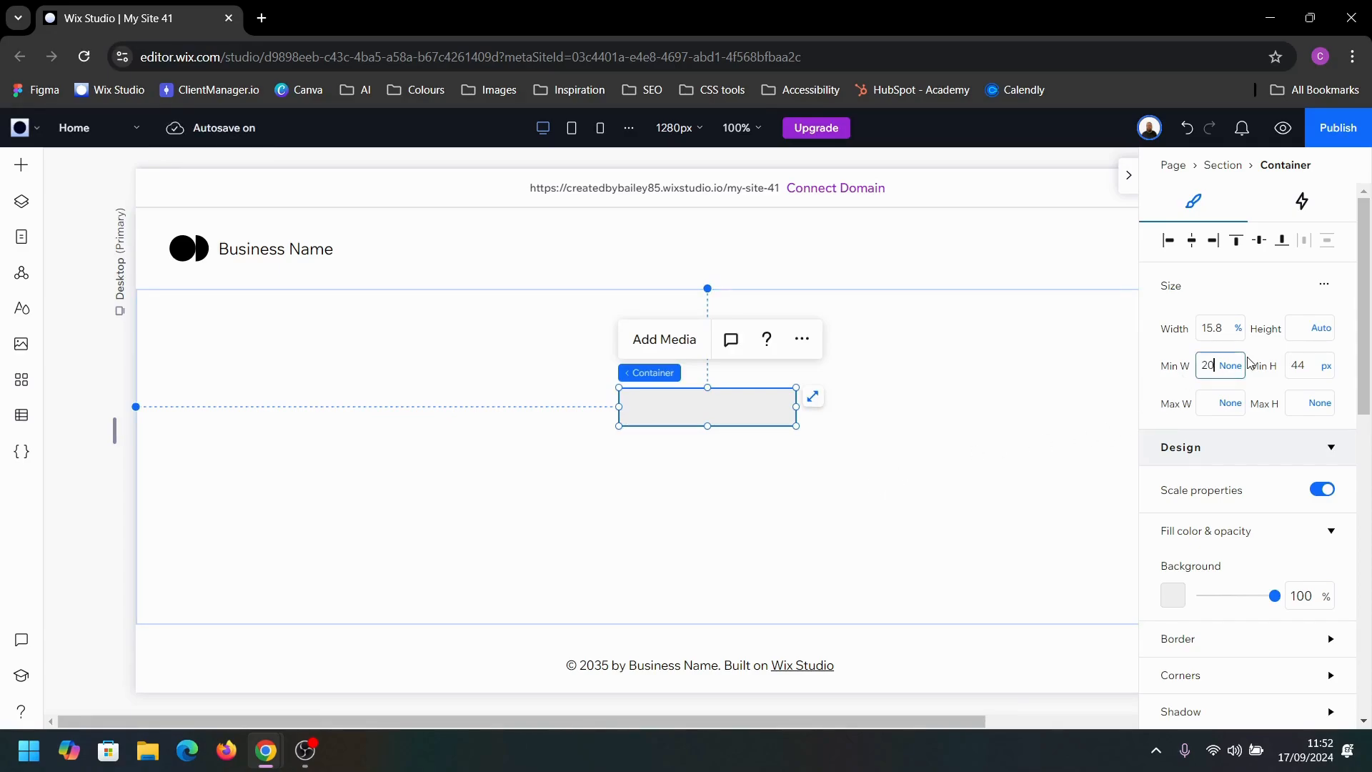
text(0)
key(Return)
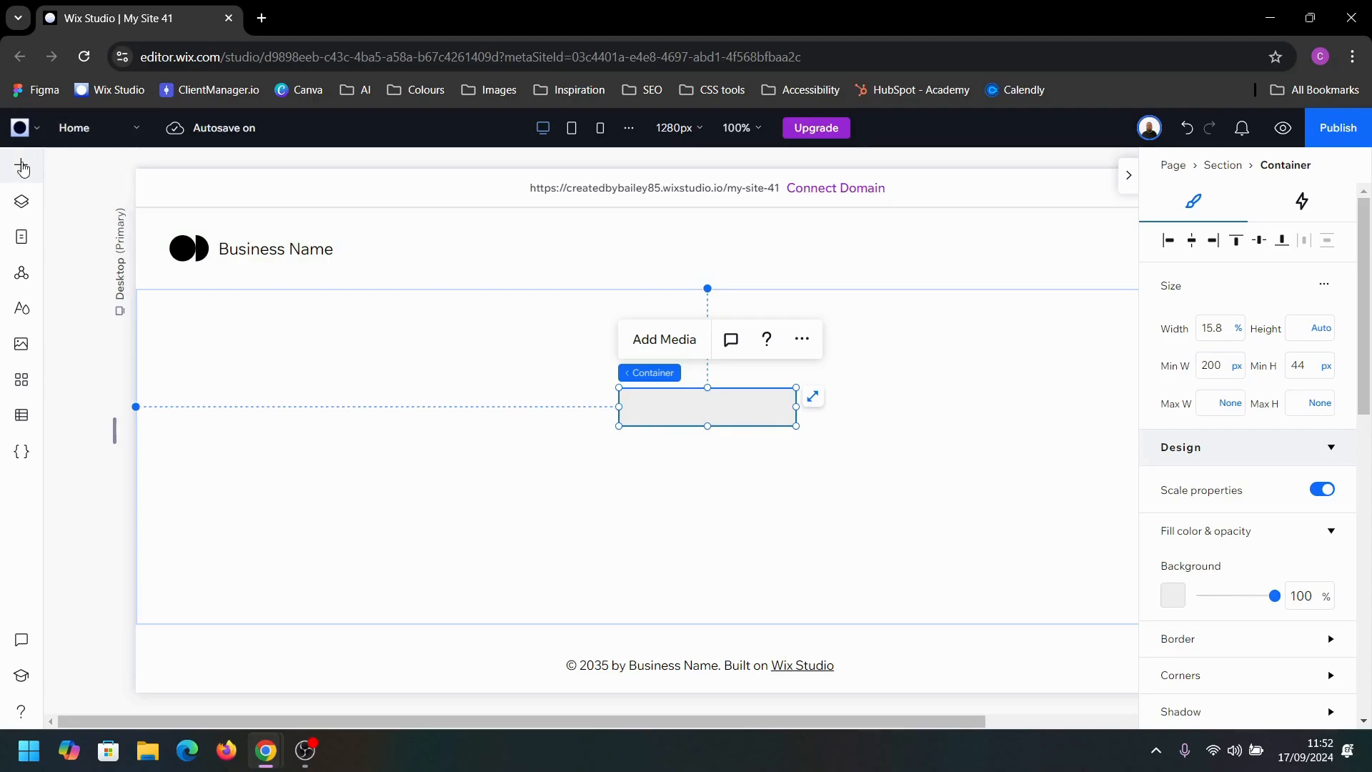
Step: Add a paragraph inside the container and replace its text with "Prepare for takeoff!"
click(22, 167)
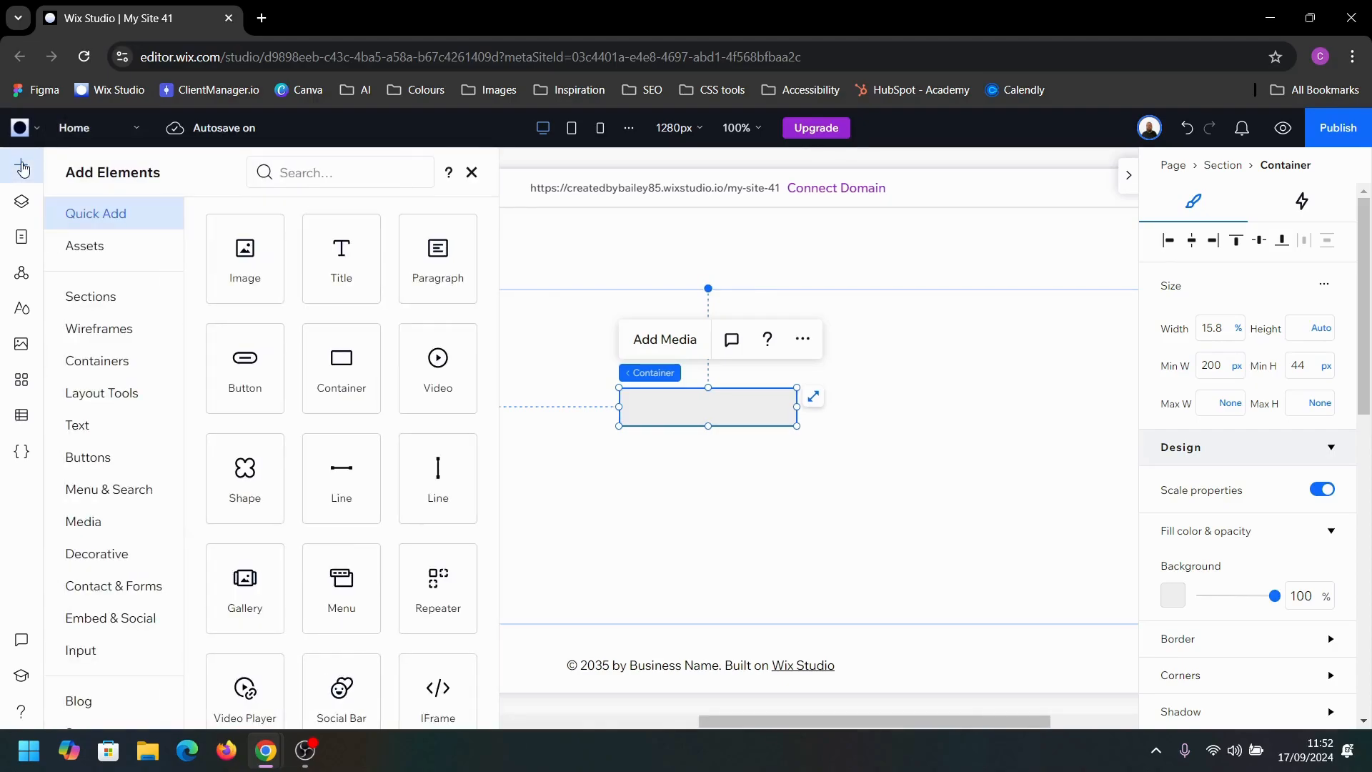
drag(429, 249, 704, 413)
double_click(720, 422)
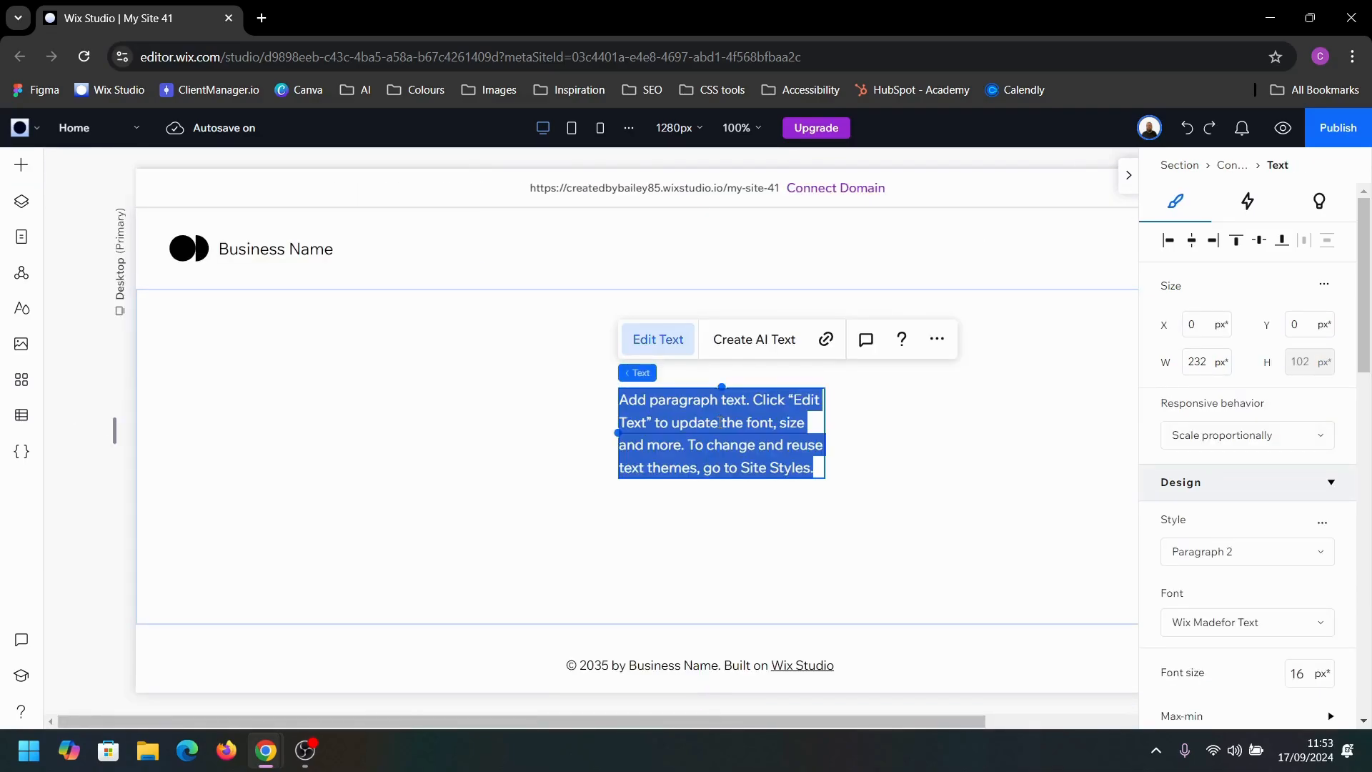
text(Prepare for takeoff!)
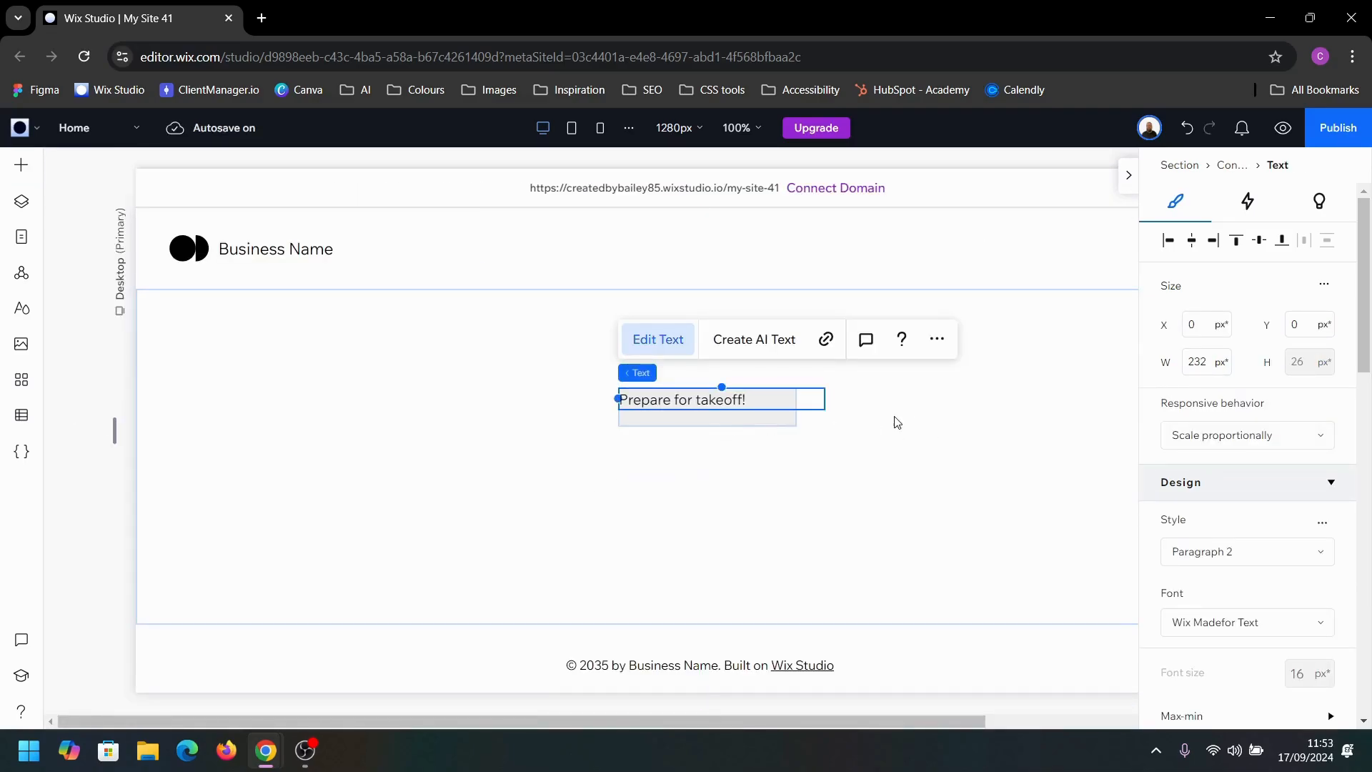
click(896, 422)
Step: Enable advanced sizing for the "Prepare for takeoff!" text and set its width to 100%
click(765, 401)
click(739, 399)
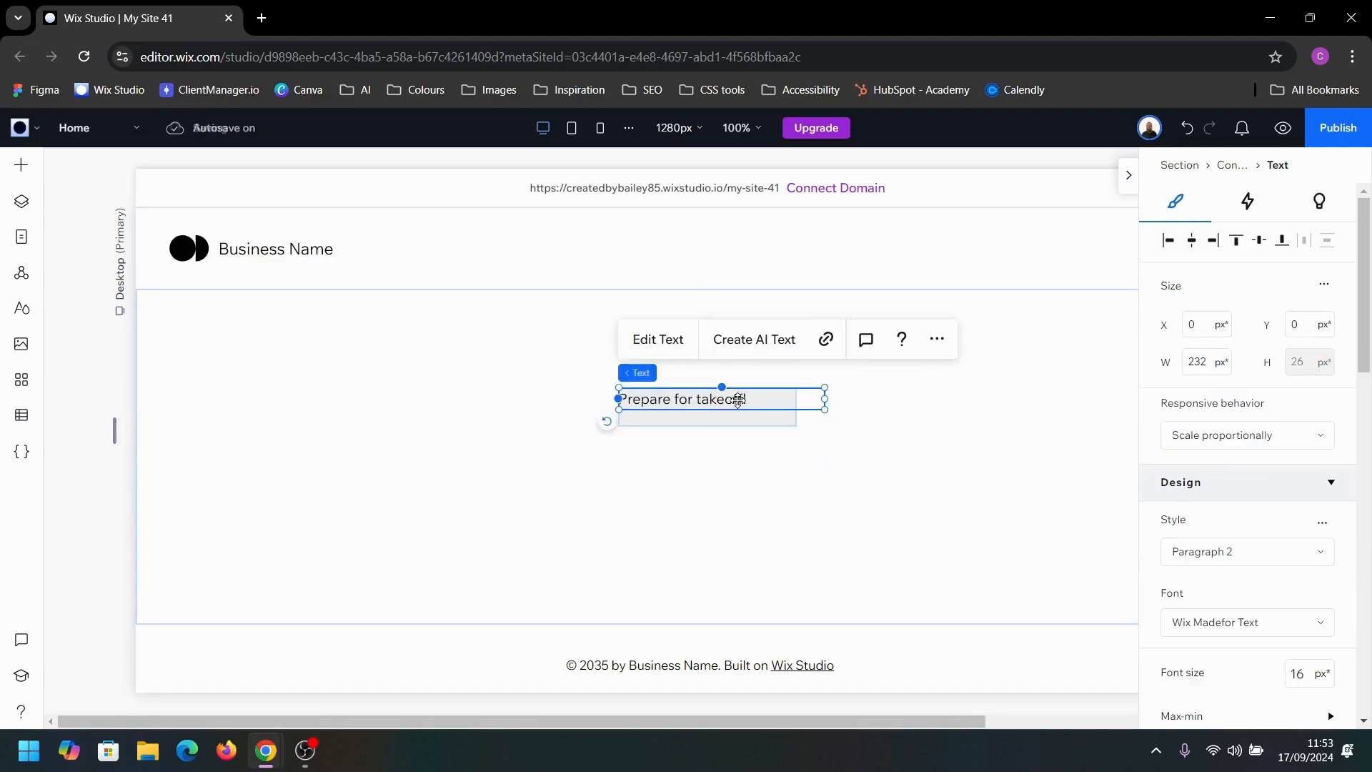
click(1324, 285)
click(1280, 294)
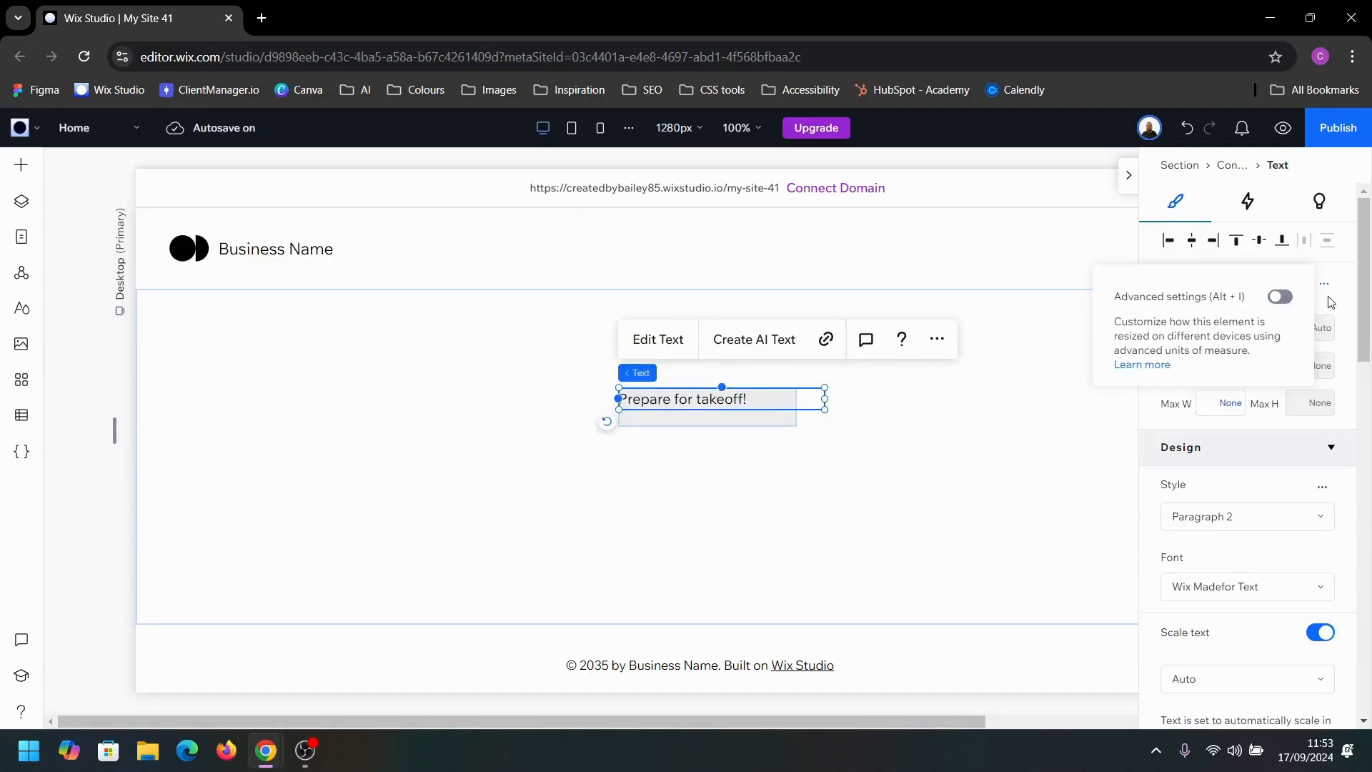
click(1219, 323)
text(100)
Step: Center-align the "Prepare for takeoff!" text and align it to the vertical middle of the container
scroll(1256, 516, down, 3)
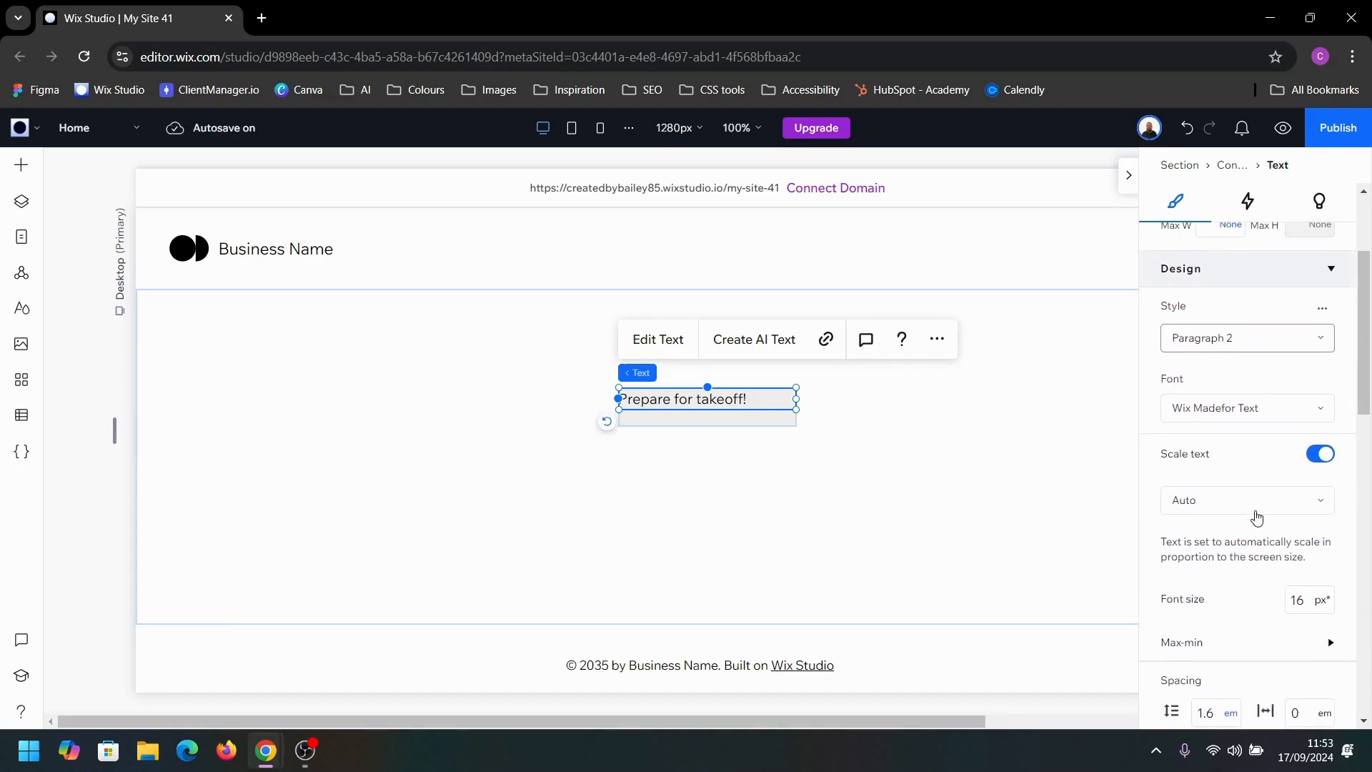
scroll(1256, 516, down, 7)
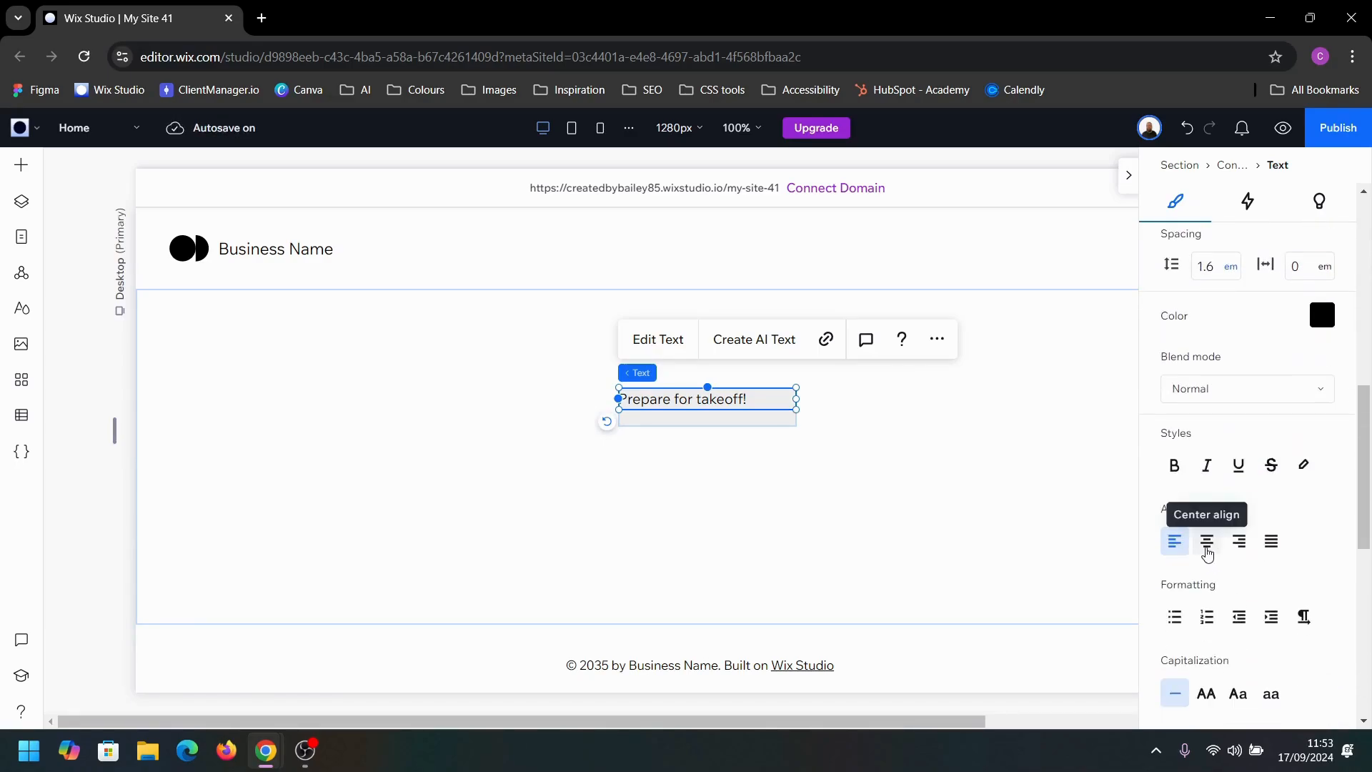
click(1207, 542)
scroll(1265, 429, up, 10)
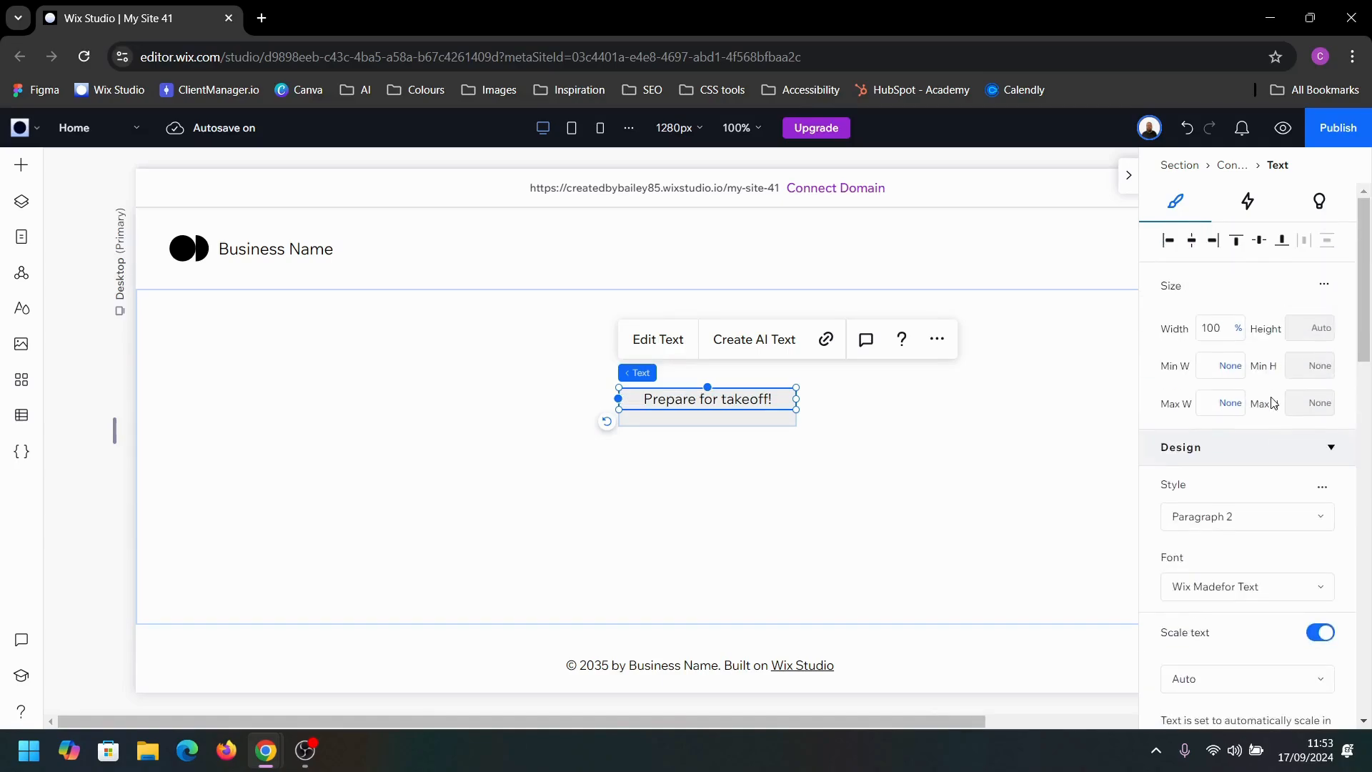
click(1260, 241)
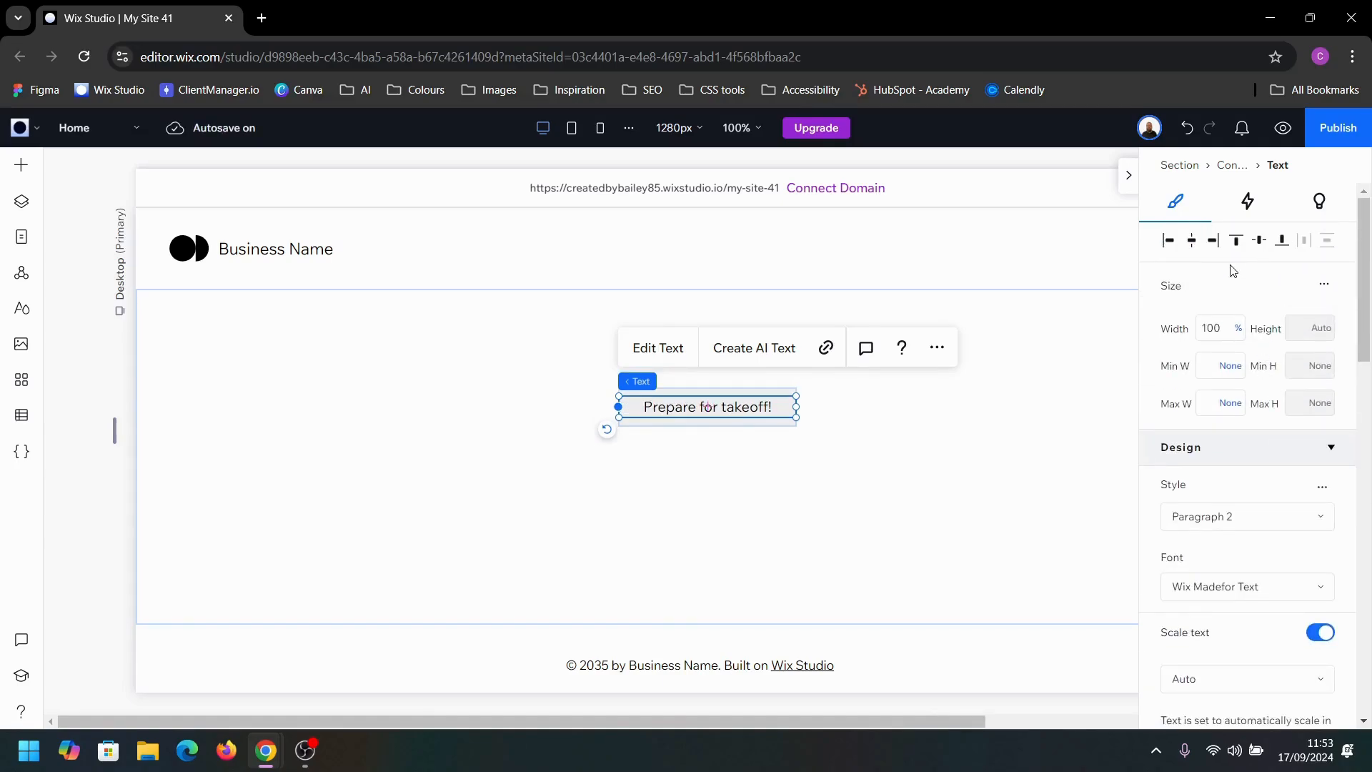
click(937, 347)
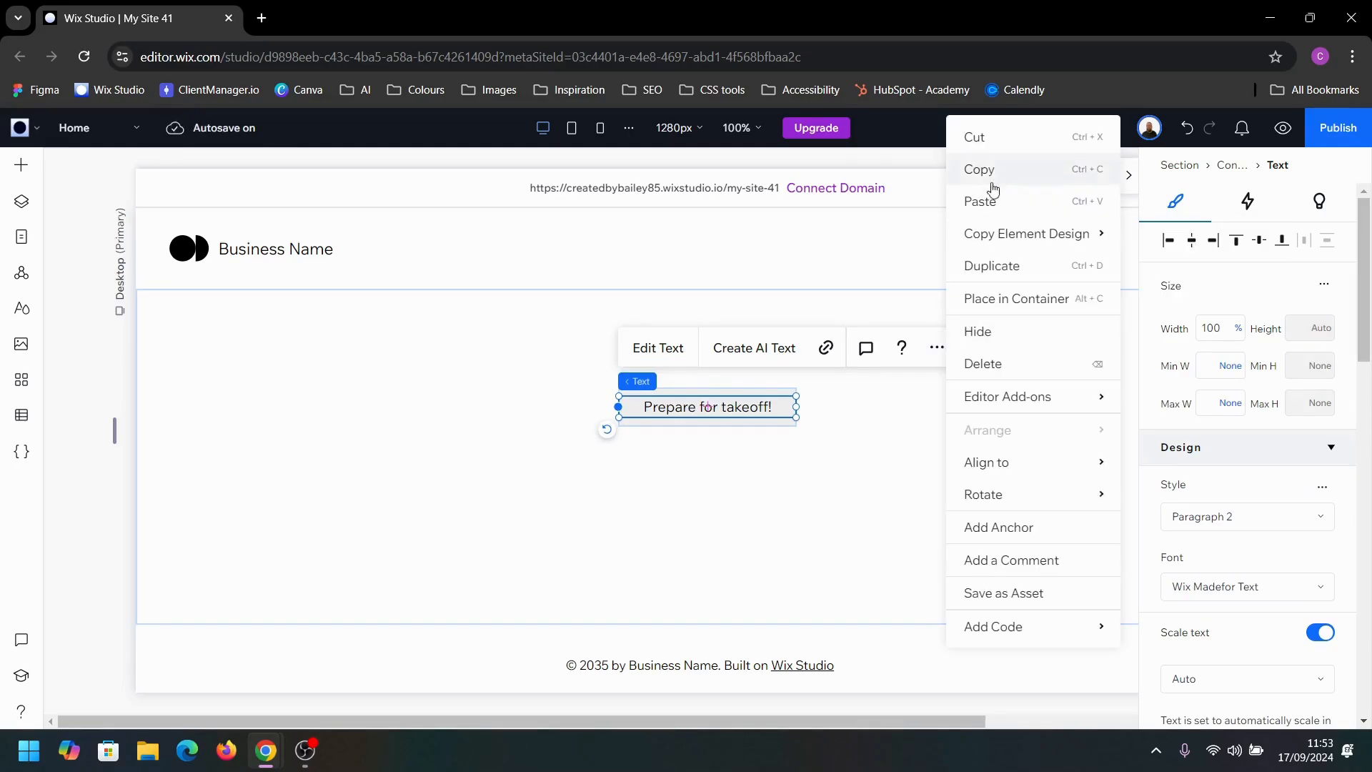
click(934, 450)
click(715, 407)
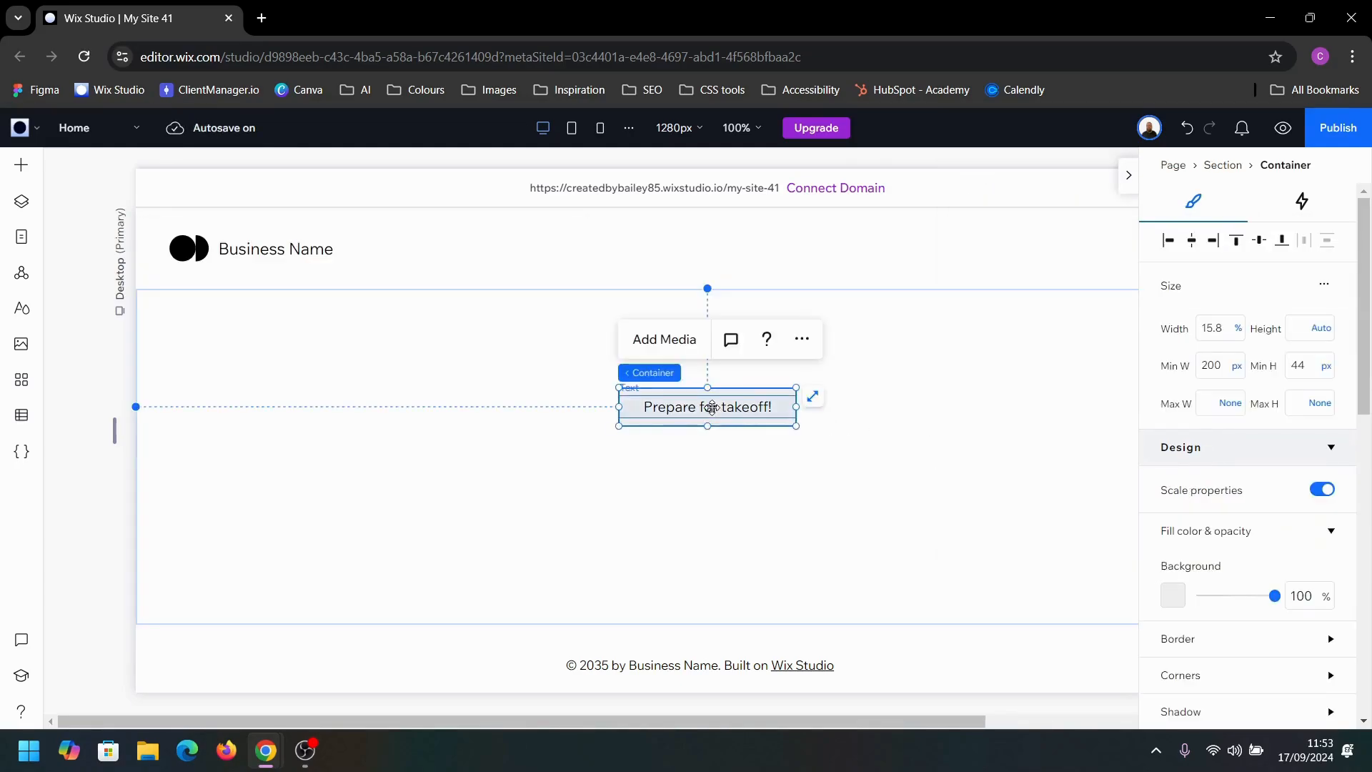
click(724, 406)
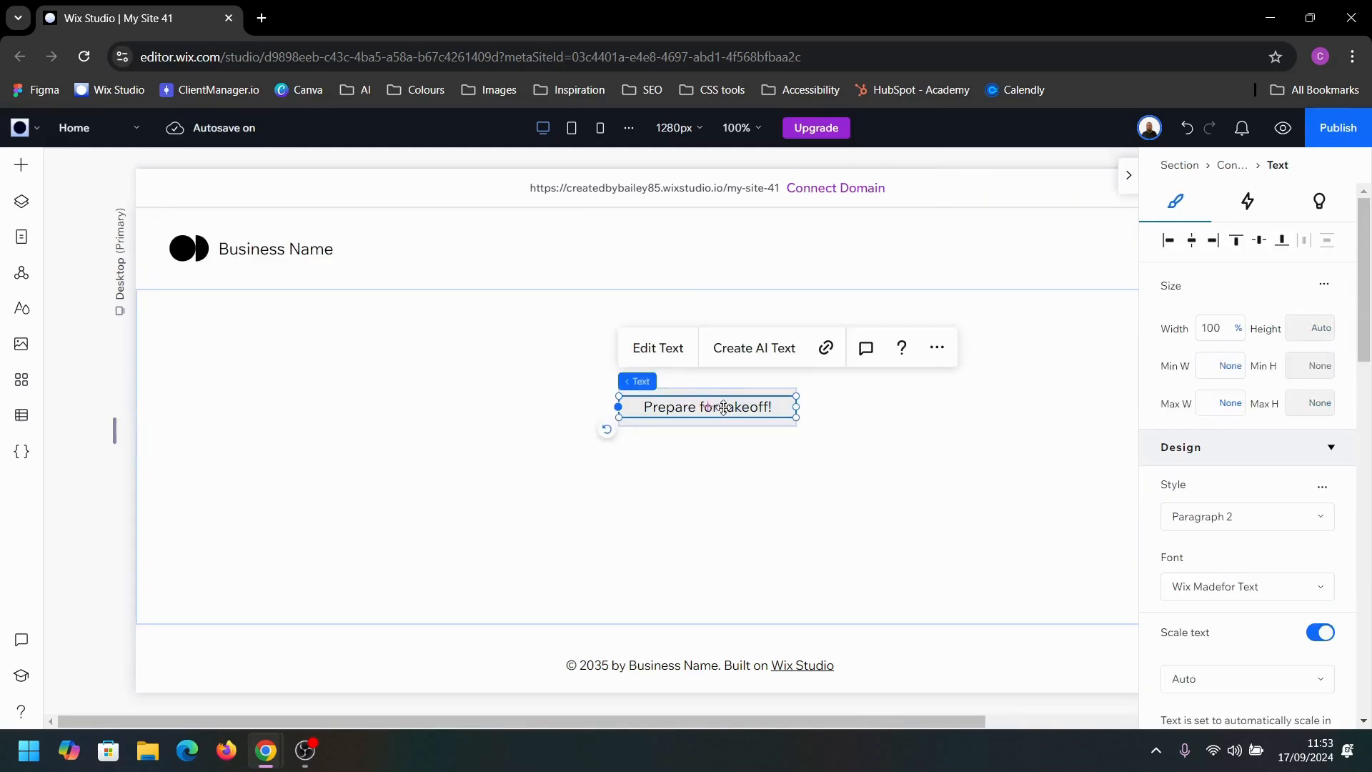
Step: Turn on coding for the site and minimize the page's code editor
click(21, 451)
click(245, 659)
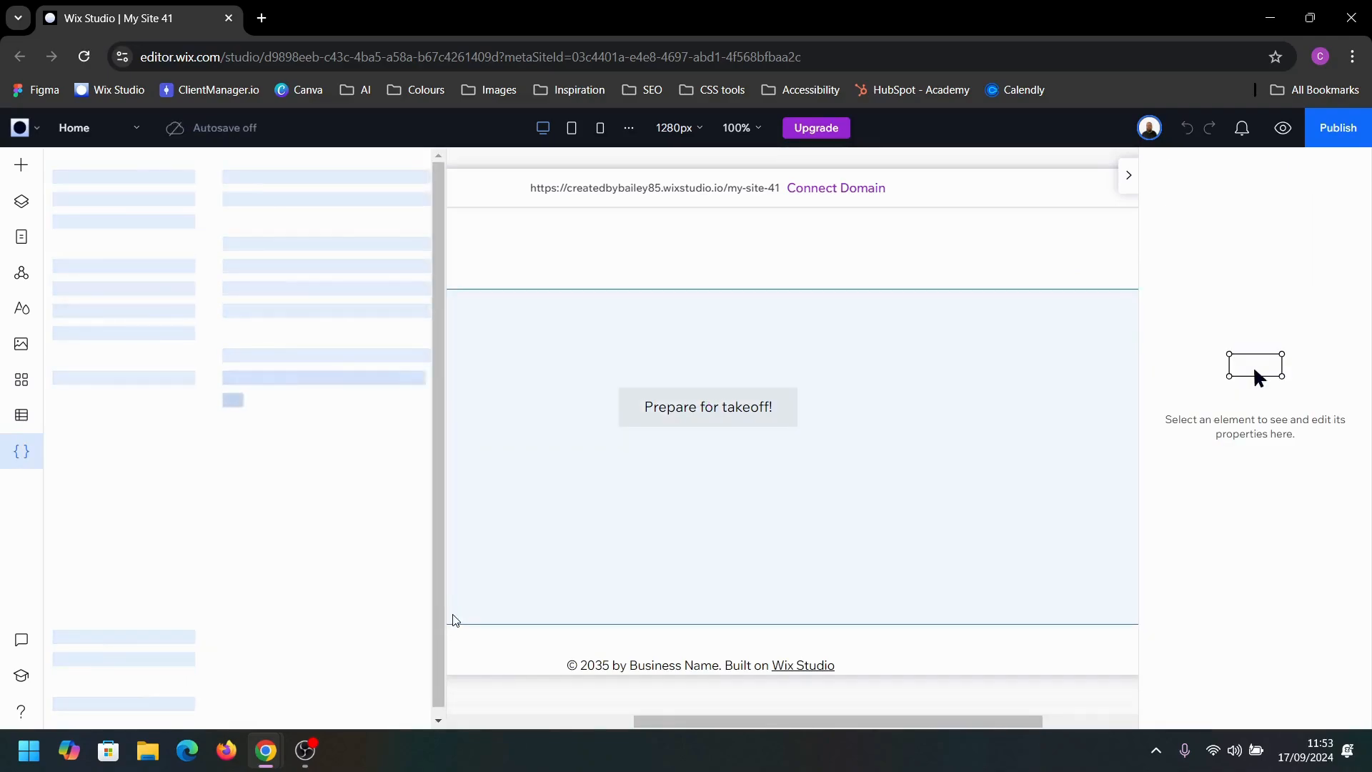
click(420, 174)
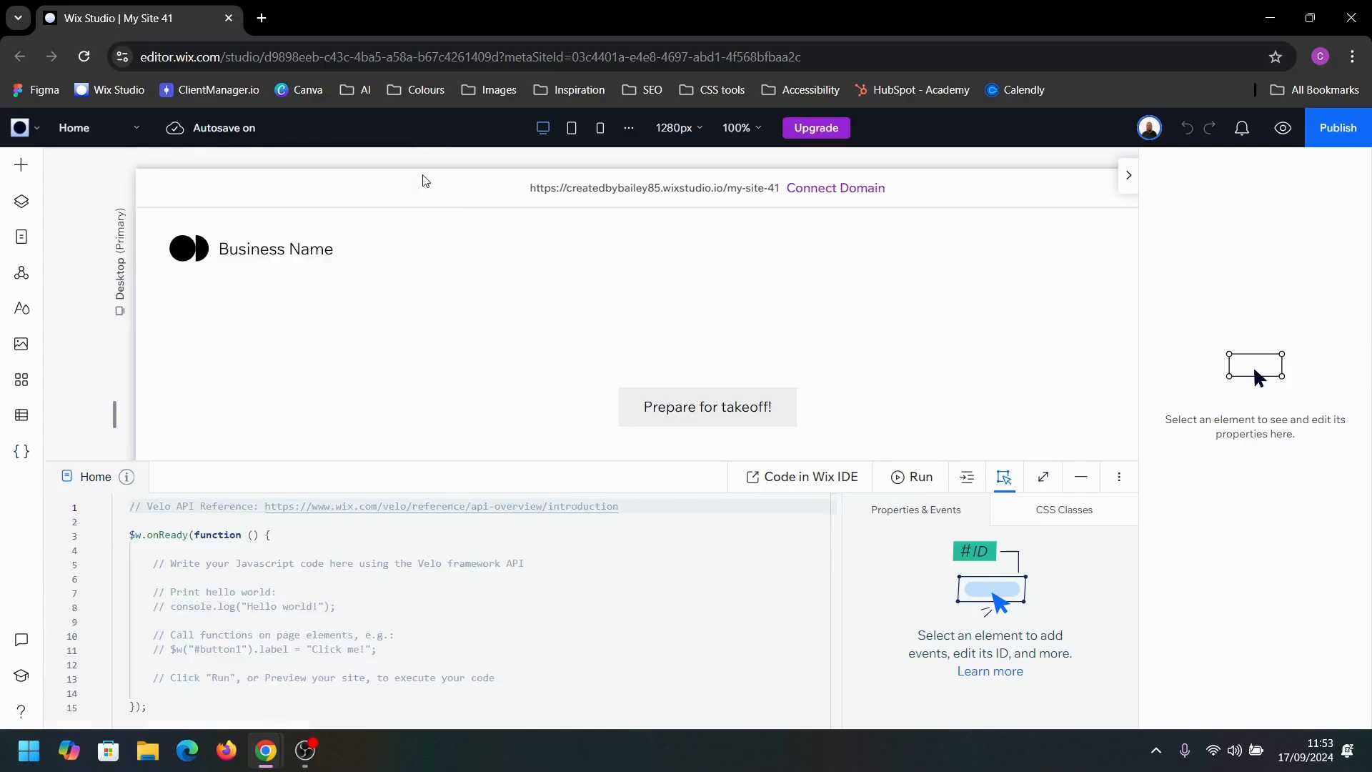
click(1080, 477)
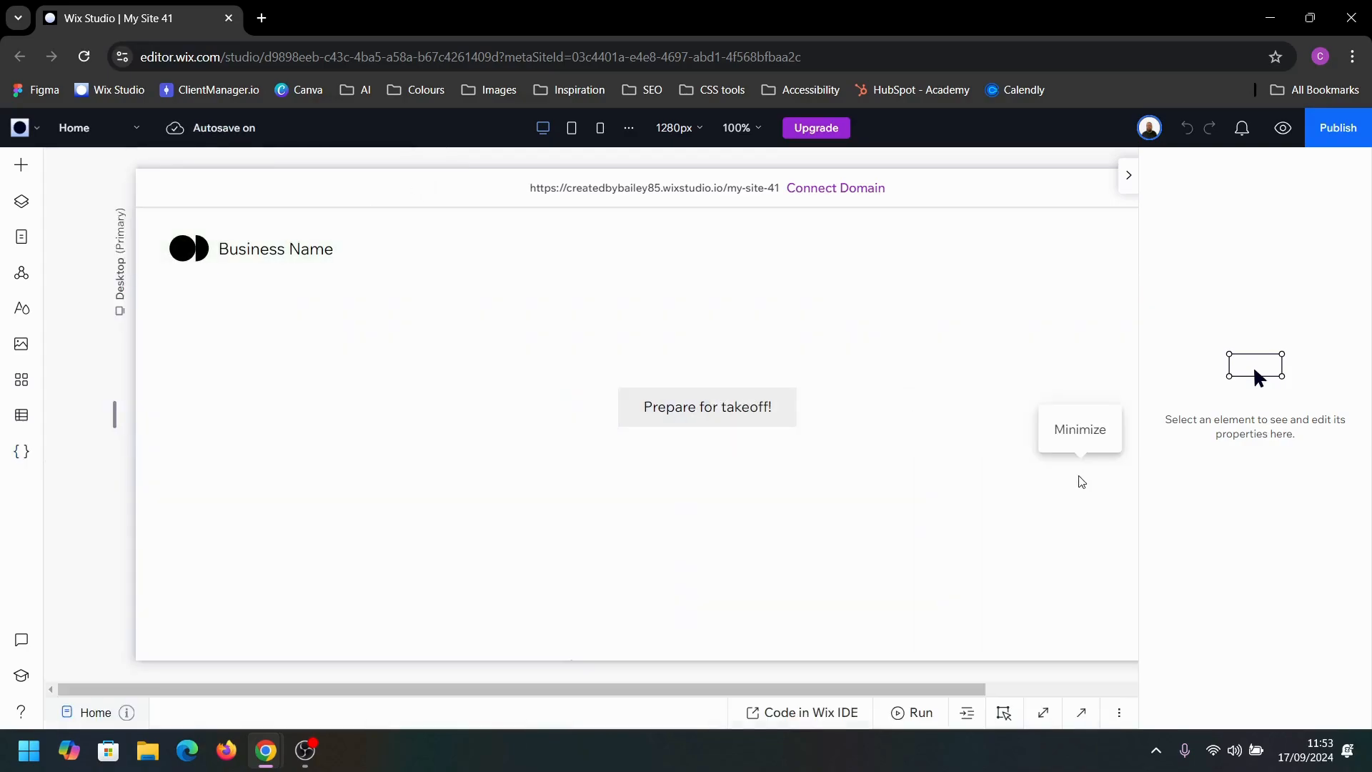
Step: Add the accessibility attribute aria-hidden with the value true to the "Prepare for takeoff!" text
click(722, 413)
click(722, 413)
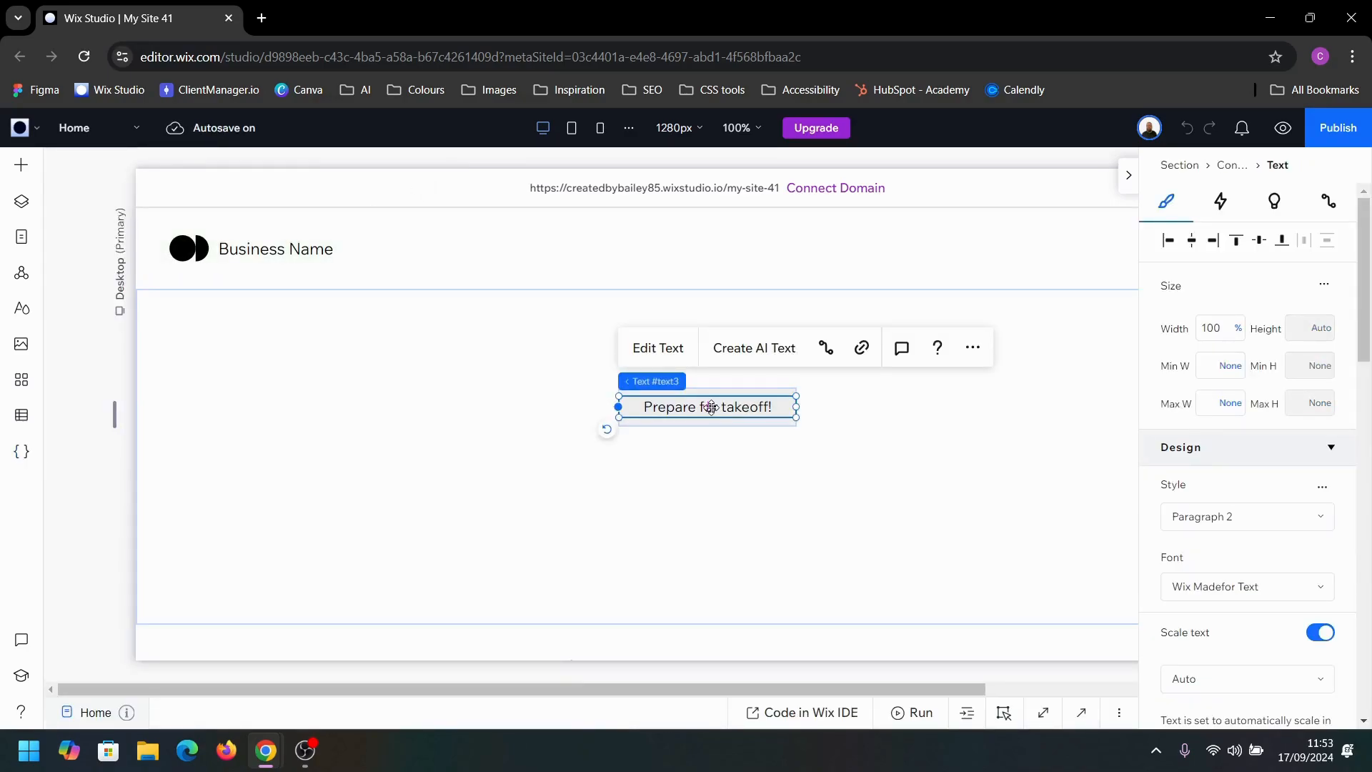
click(972, 348)
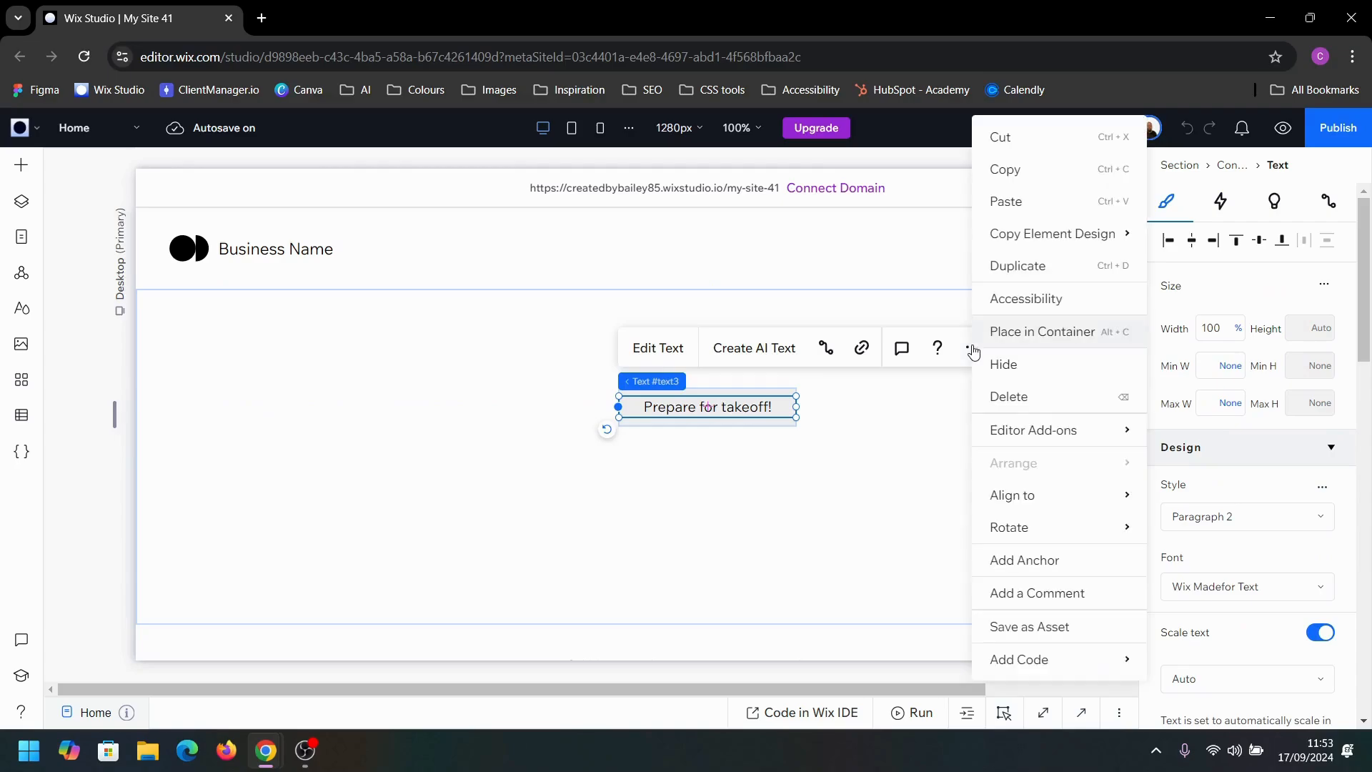
click(1043, 307)
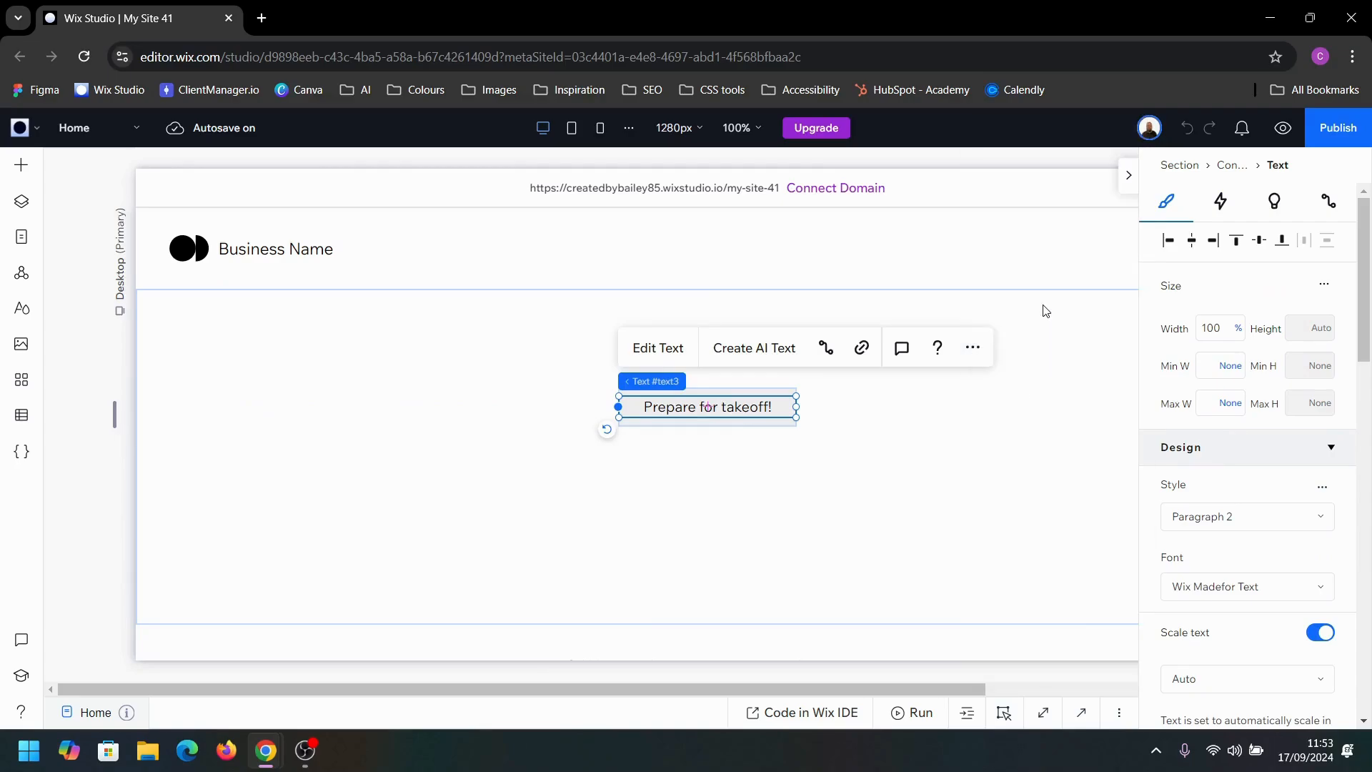
click(966, 516)
click(959, 406)
click(903, 601)
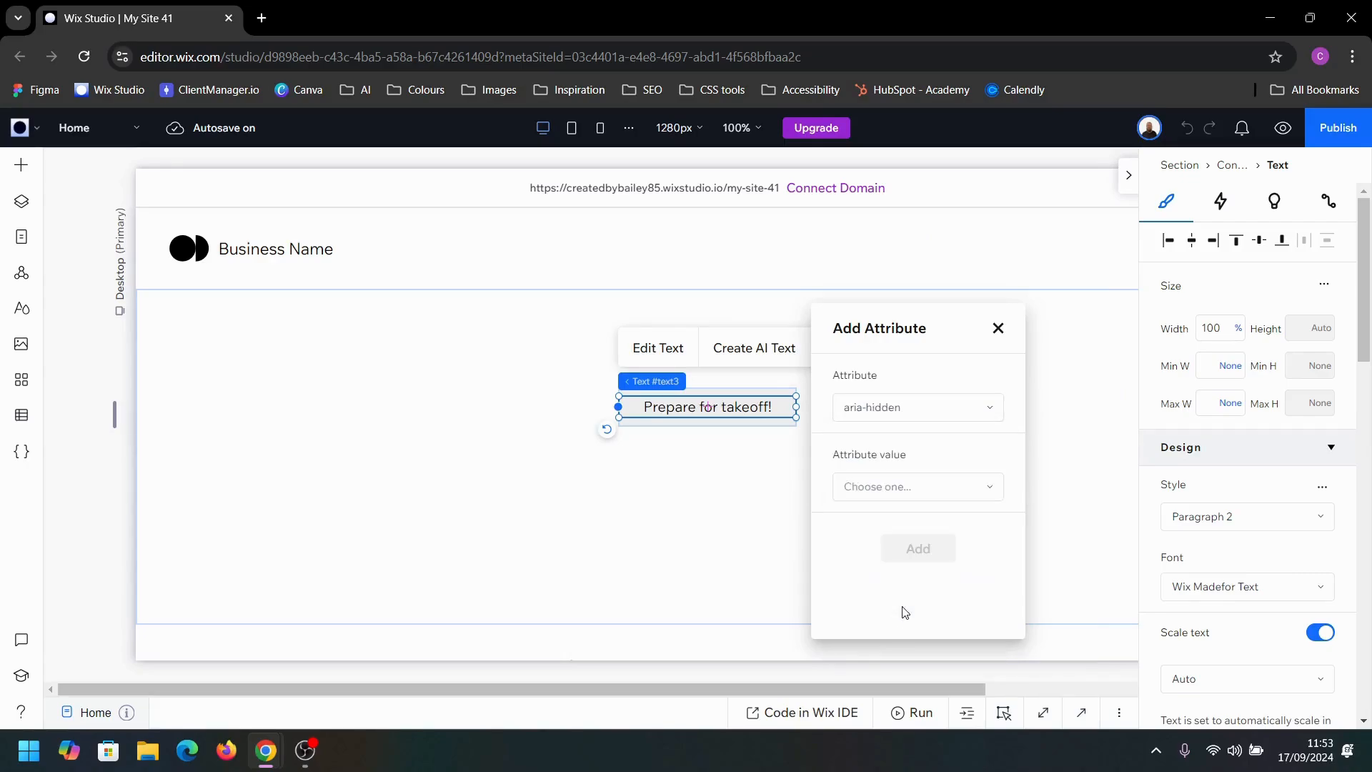
click(941, 493)
click(915, 536)
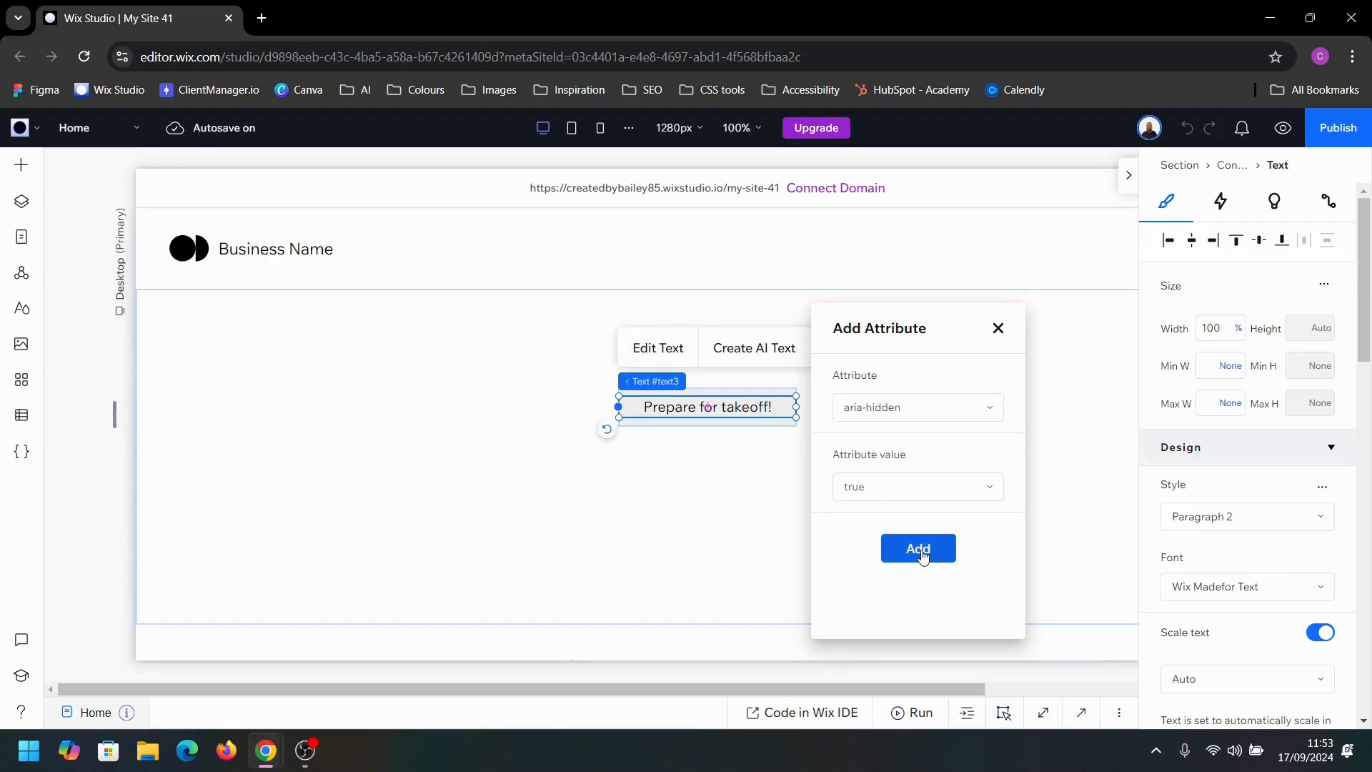
click(917, 548)
click(1051, 263)
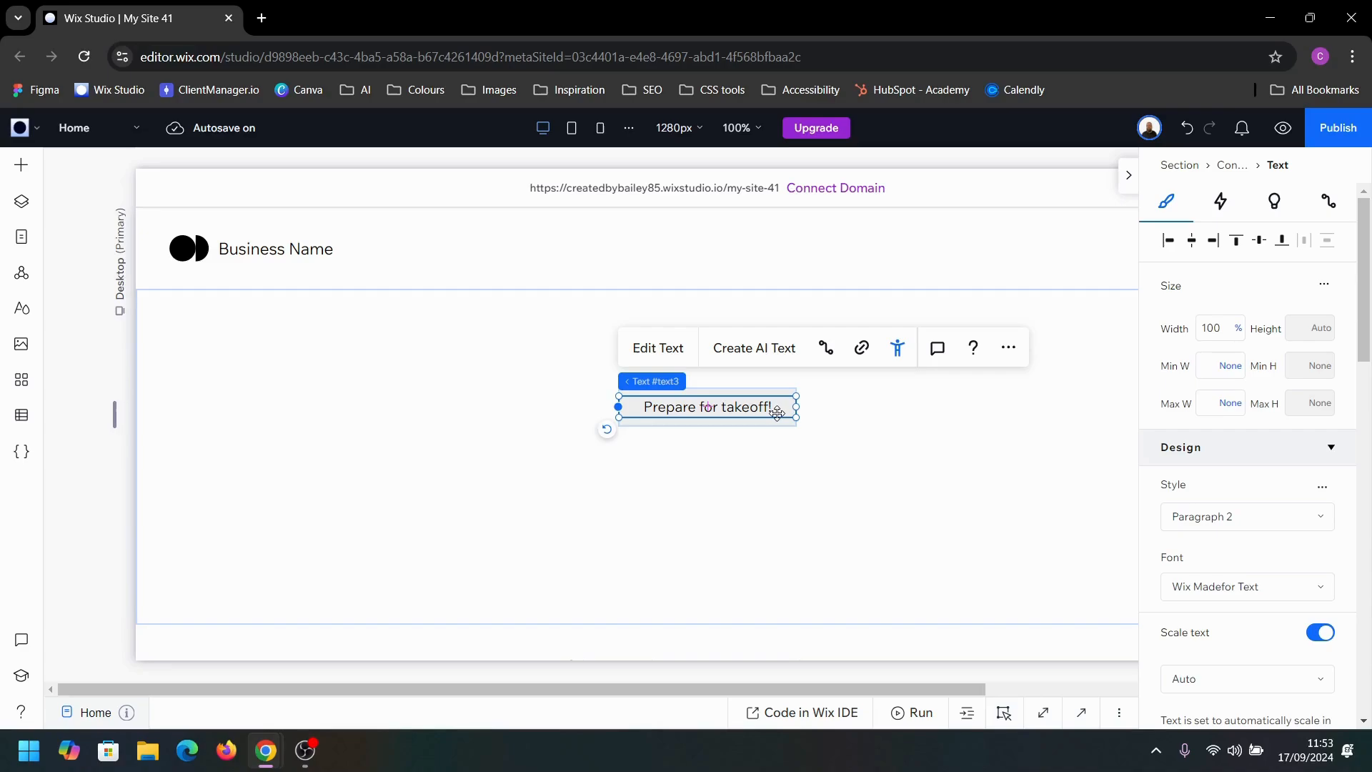
Step: Duplicate the "Prepare for takeoff!" text and change the copy to read "Message launched! 🚀"
click(892, 446)
click(701, 406)
click(702, 407)
key(ctrl+d)
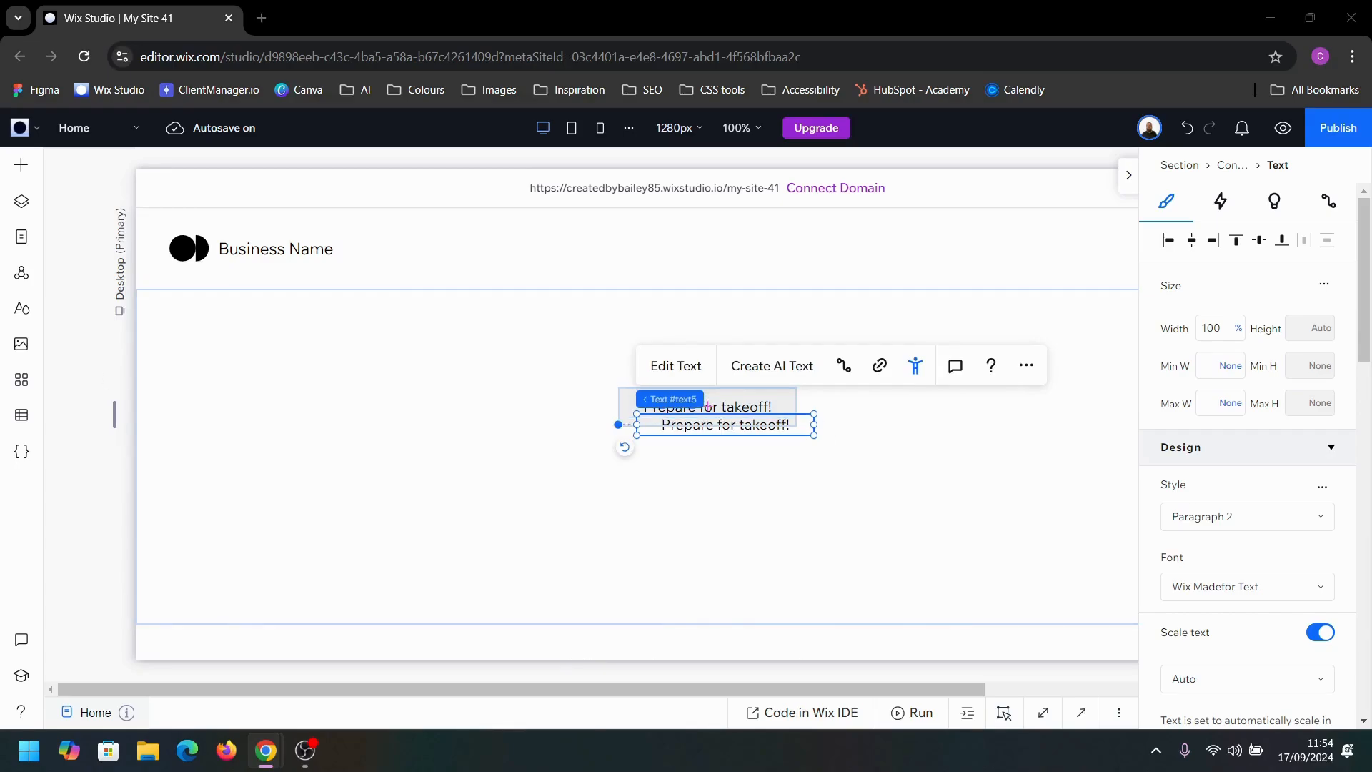
double_click(741, 433)
text(Message launched! 🚀)
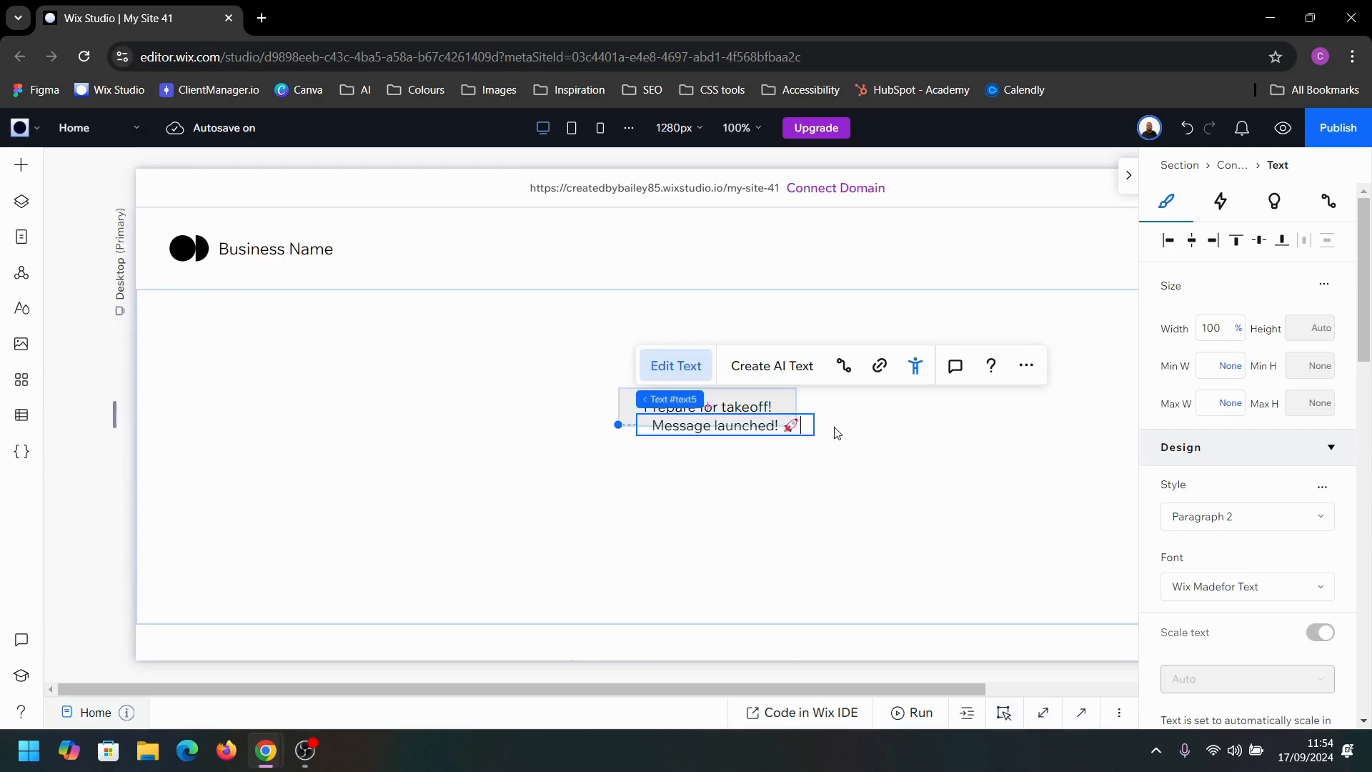
click(841, 432)
Step: Center the "Message launched! 🚀" text horizontally and vertically within the container
click(729, 418)
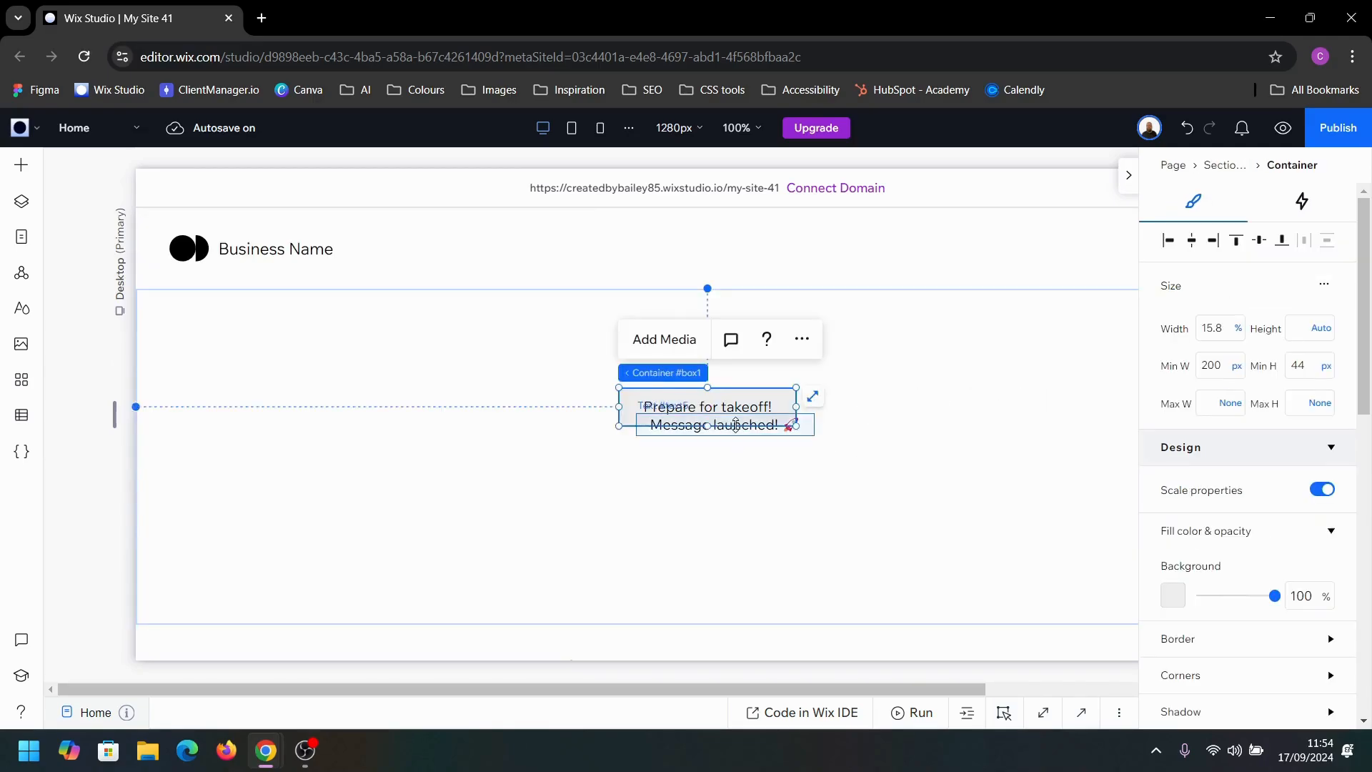
click(781, 424)
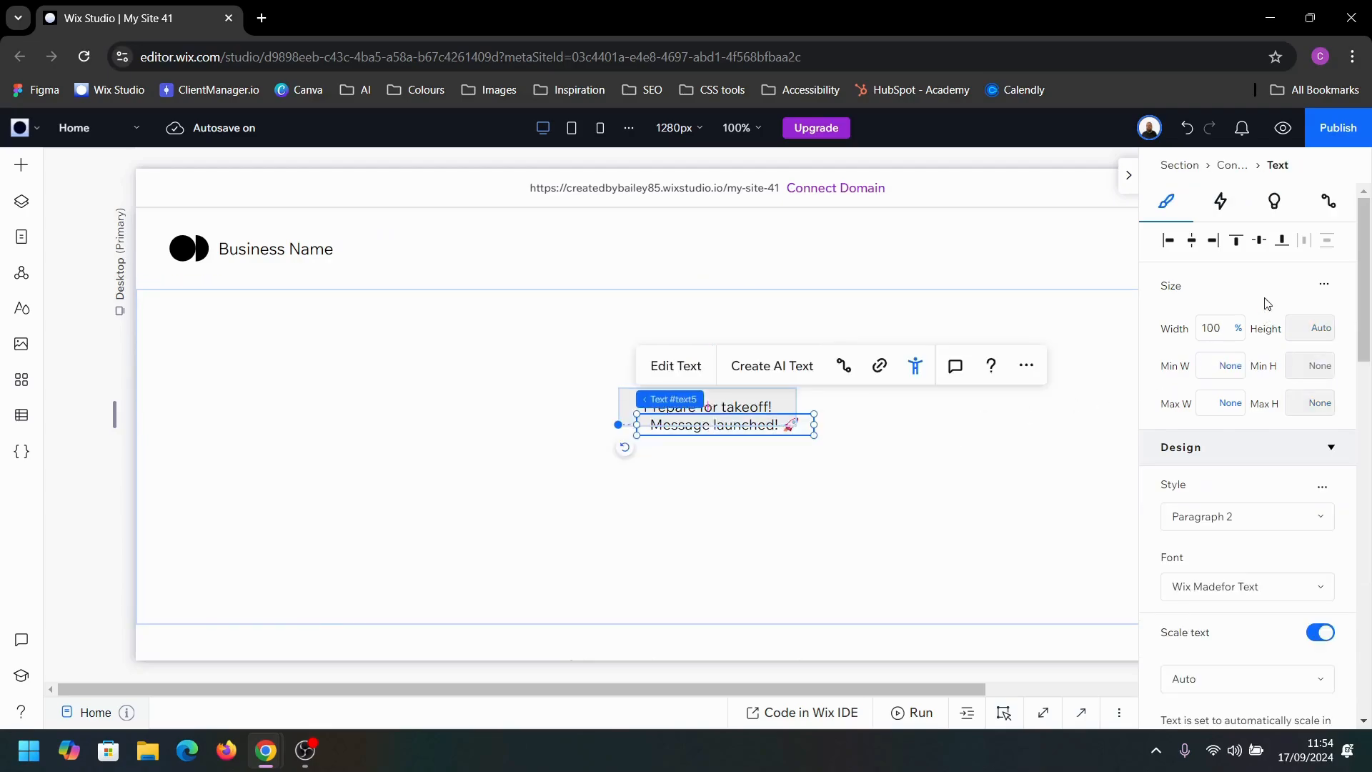
click(1191, 242)
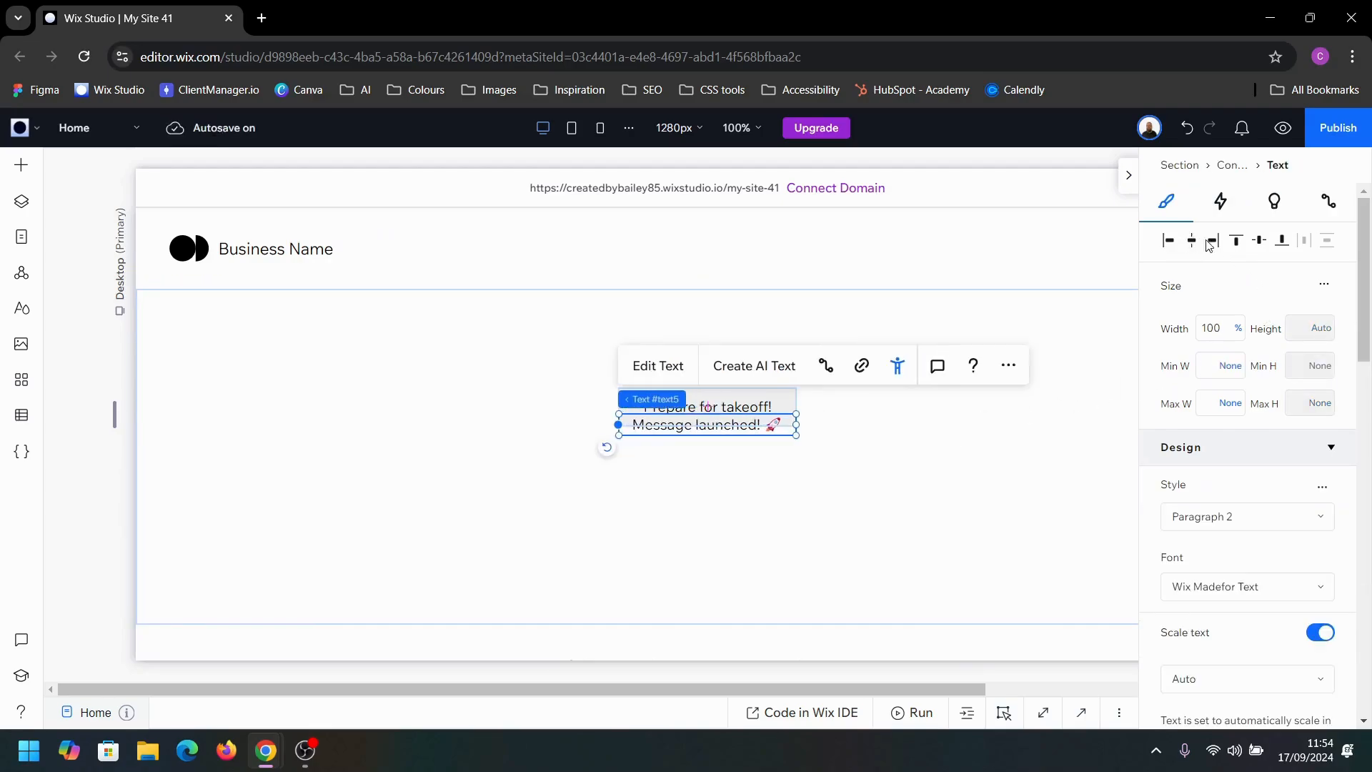
click(1260, 242)
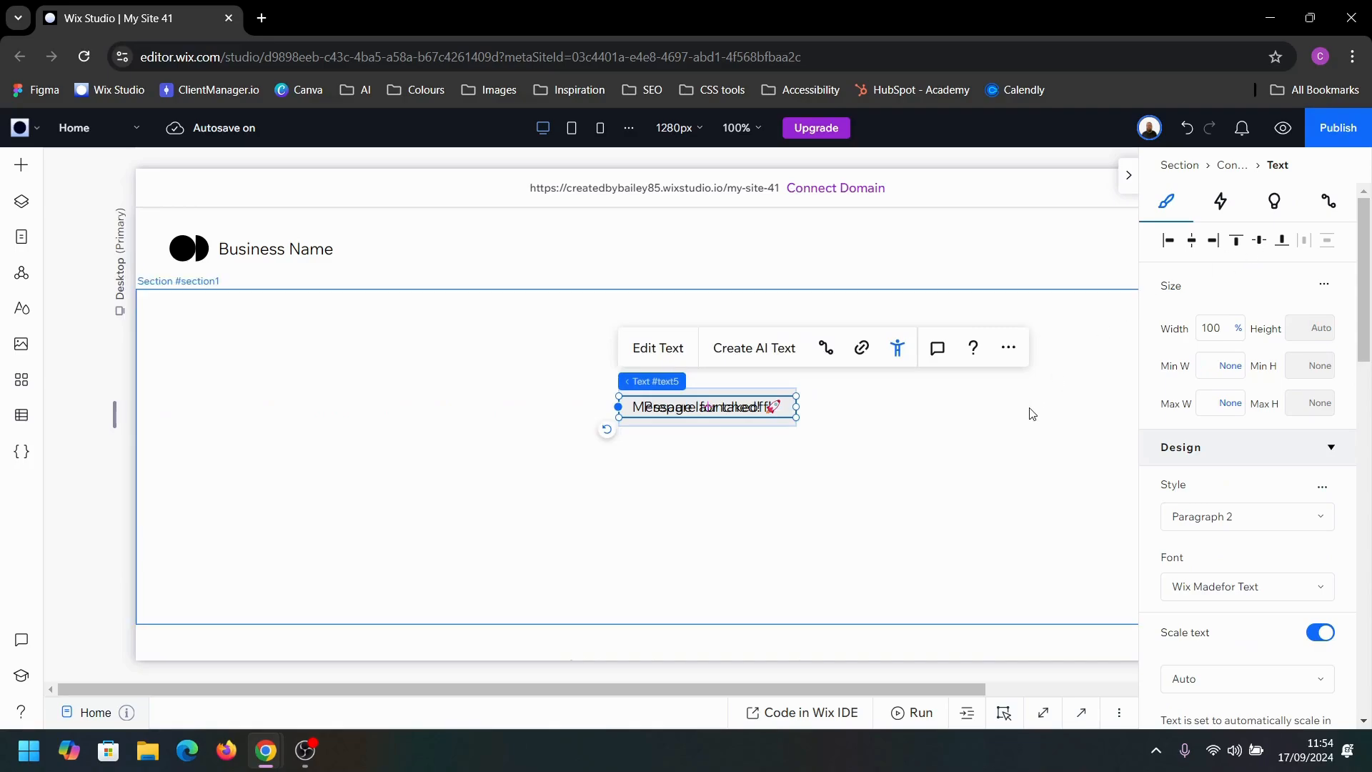
Step: Examine the layers nested in the section's container, checking which layer ID belongs to each of the two texts
click(446, 400)
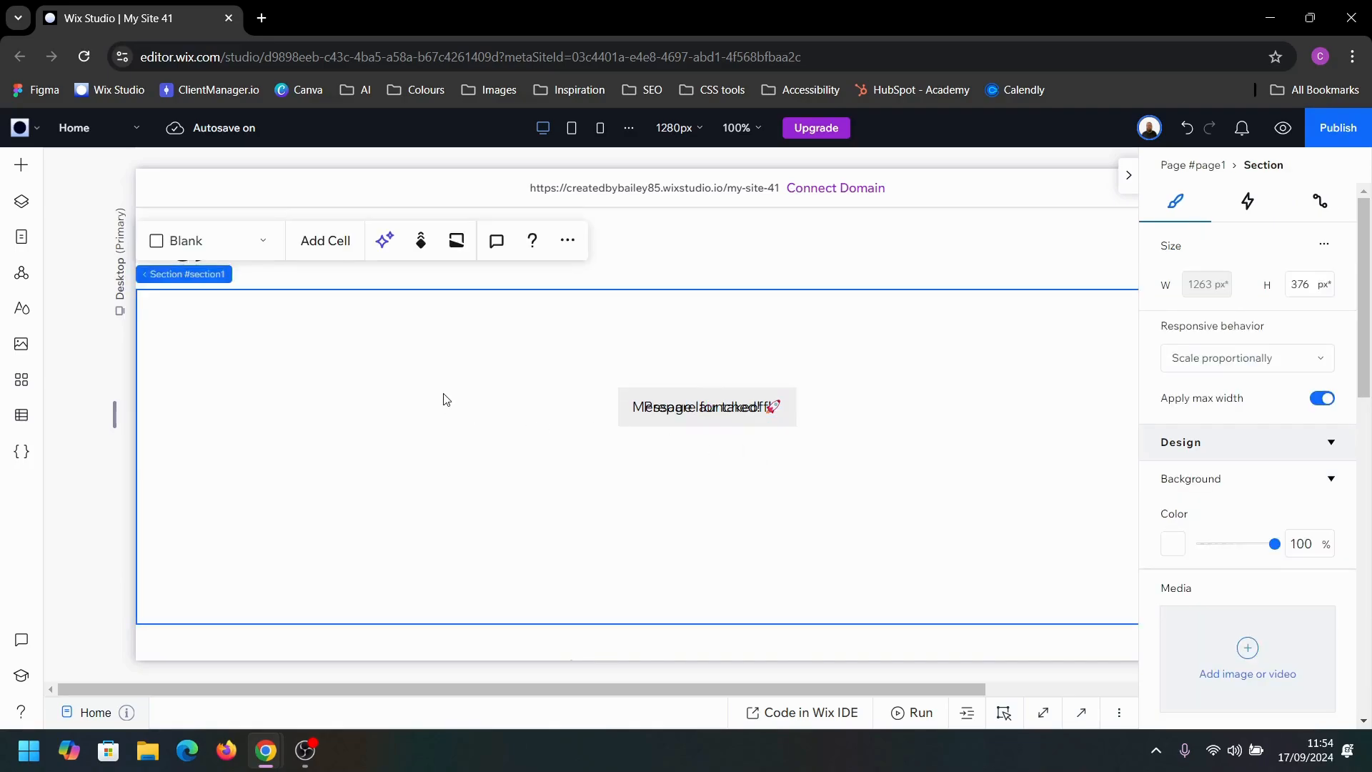
click(21, 202)
click(92, 371)
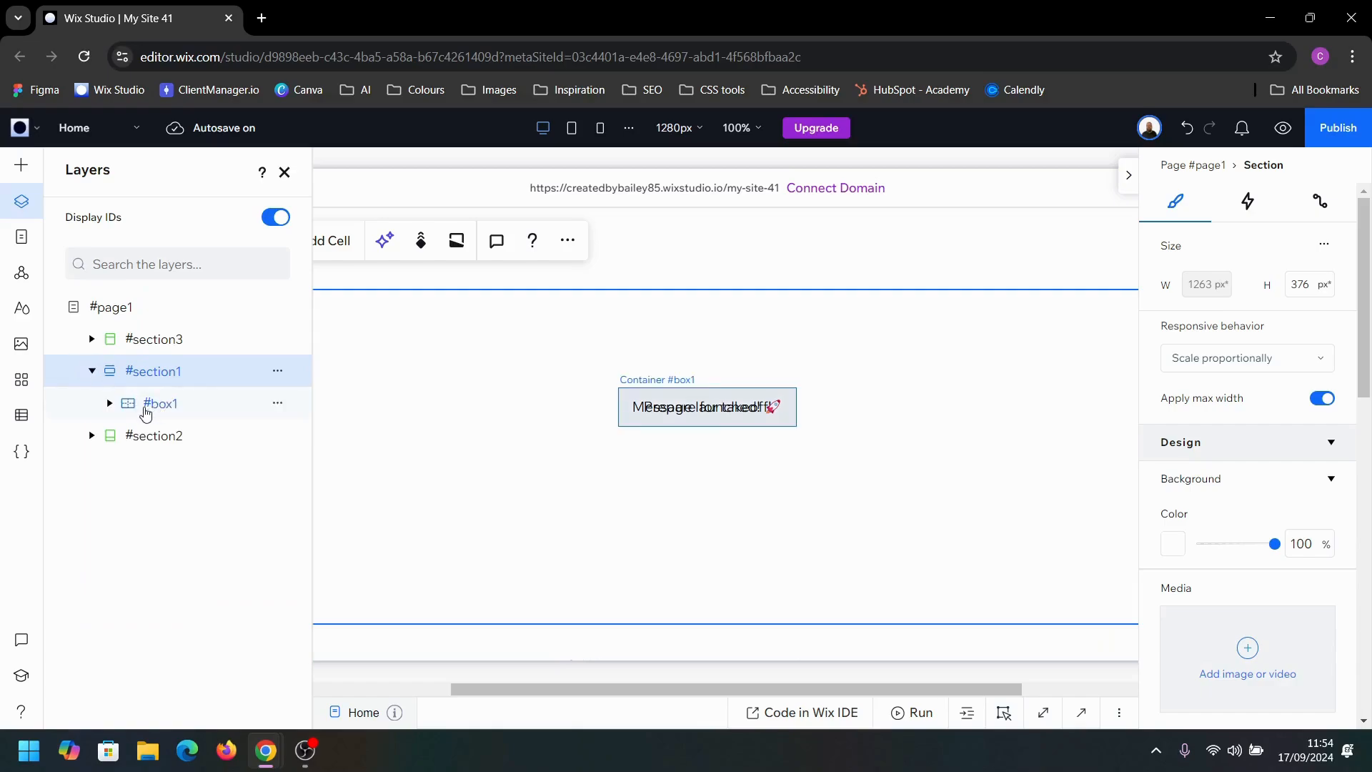
click(118, 403)
click(111, 405)
click(163, 436)
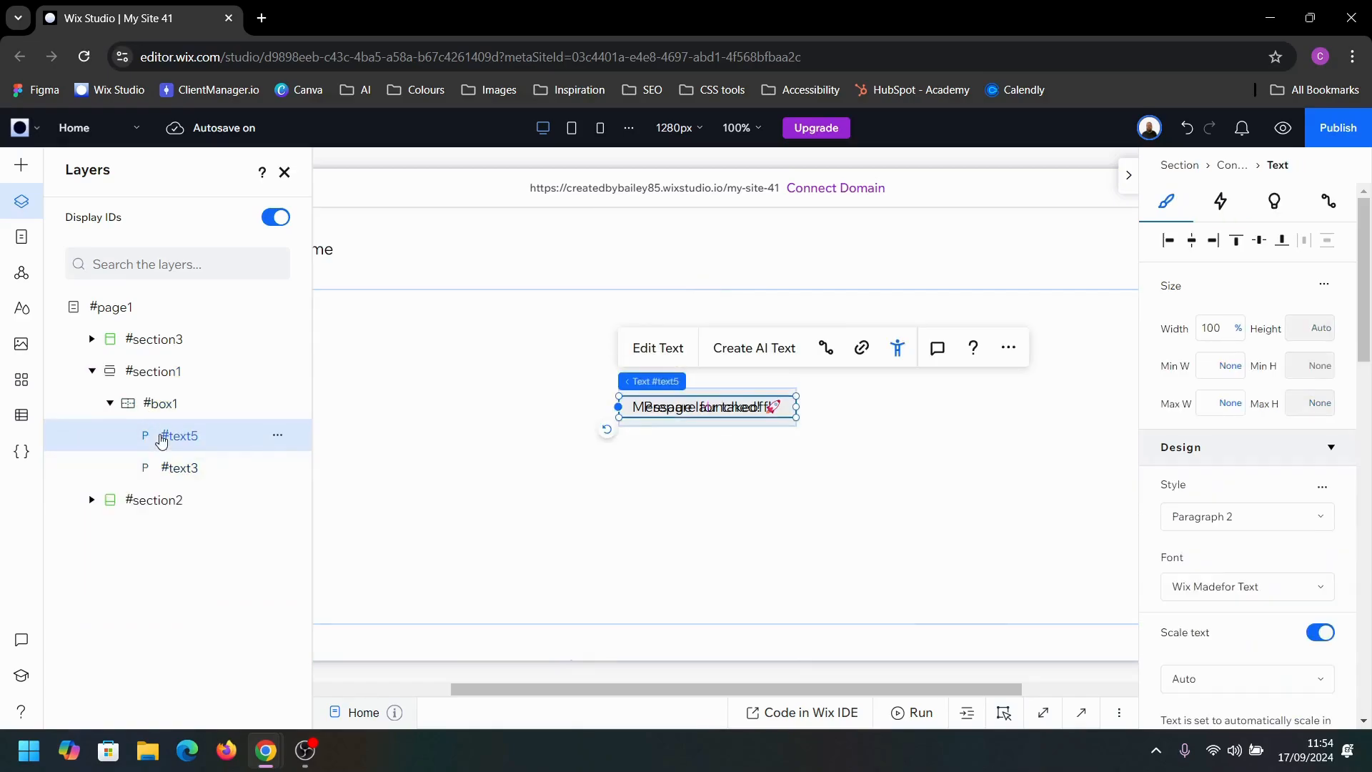
click(178, 465)
click(202, 438)
click(277, 436)
key(Escape)
click(198, 476)
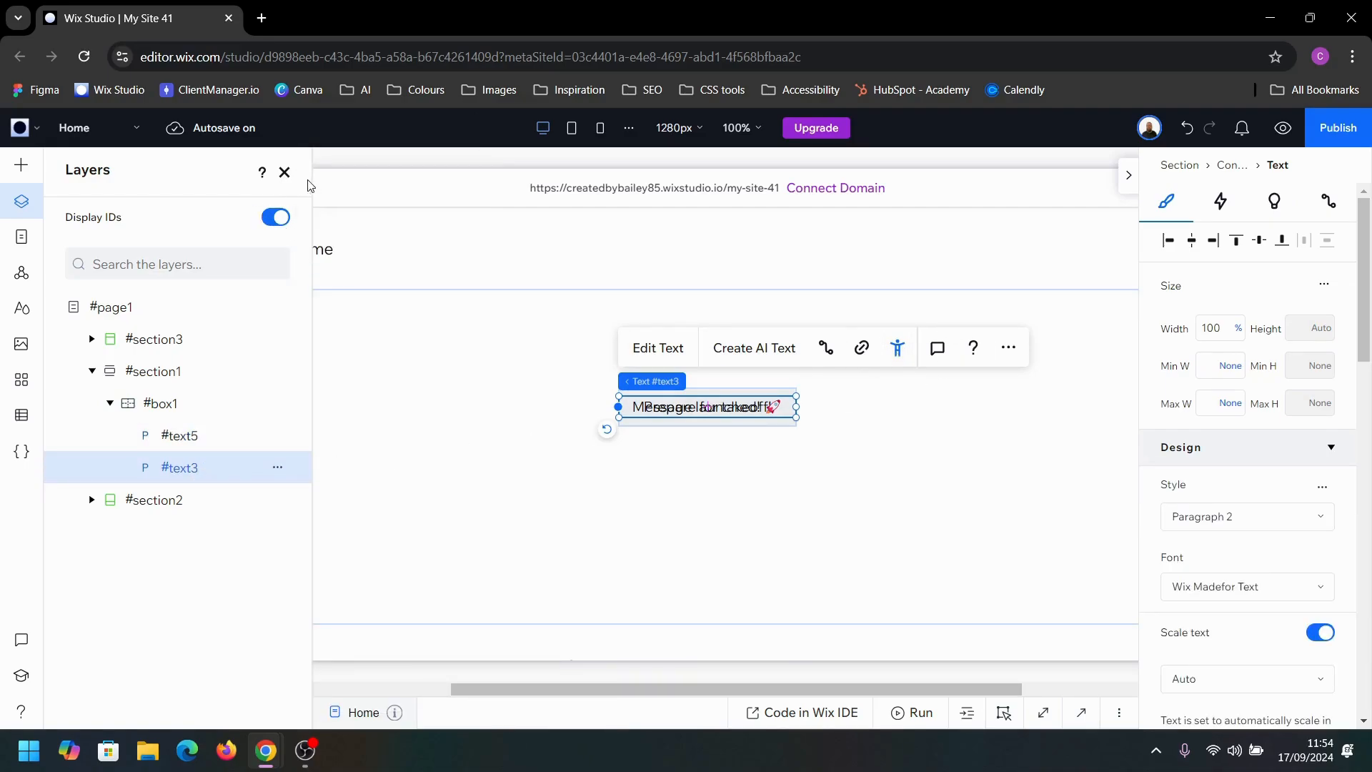
click(285, 174)
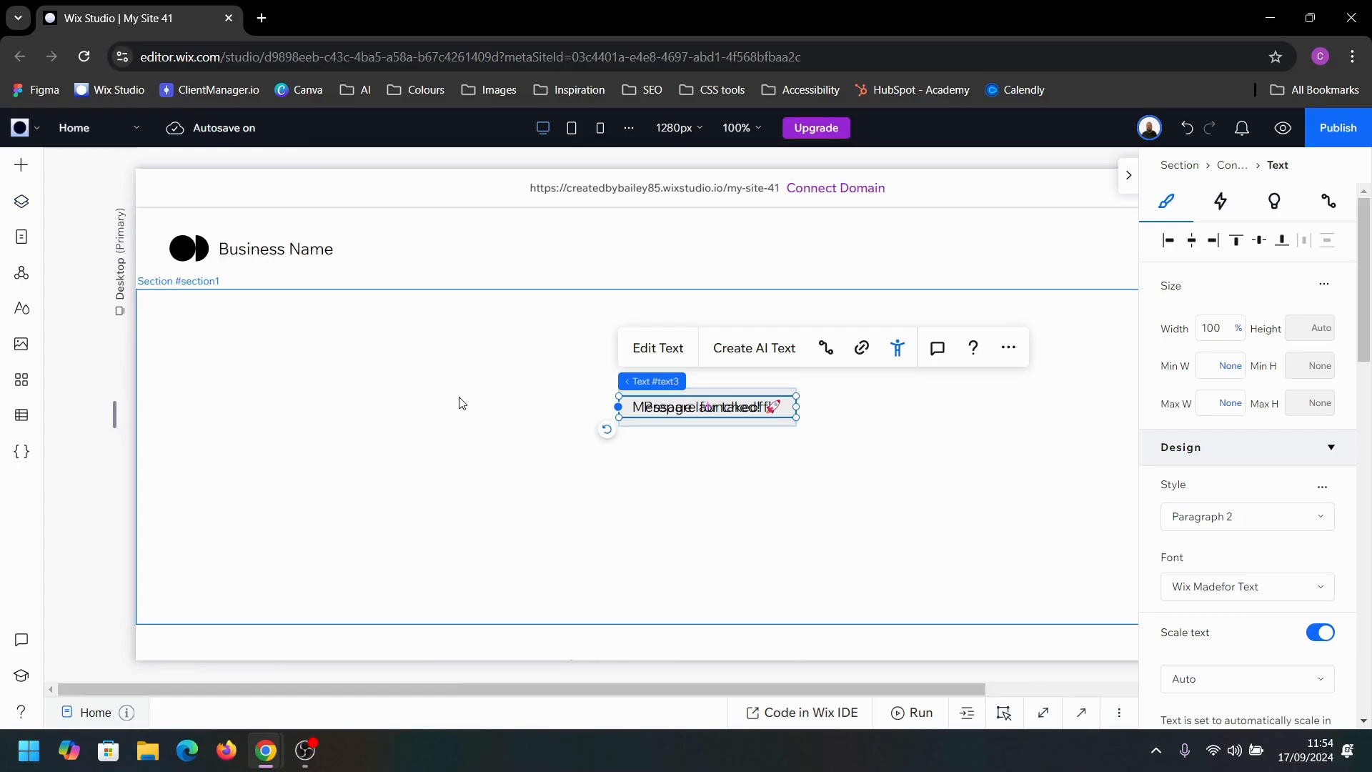
Step: Add a "Start Now" button inside the container, on top of the two stacked texts
click(796, 468)
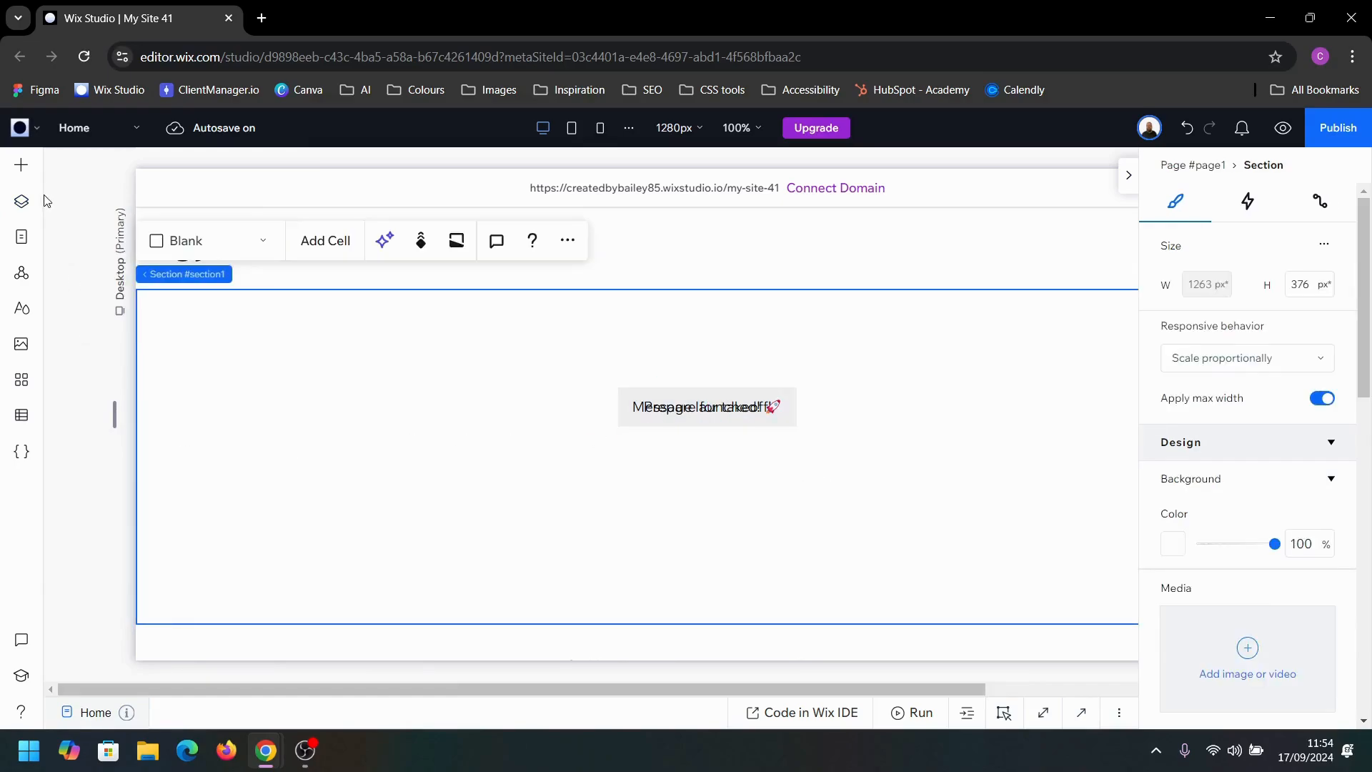
click(22, 165)
drag(250, 379, 704, 413)
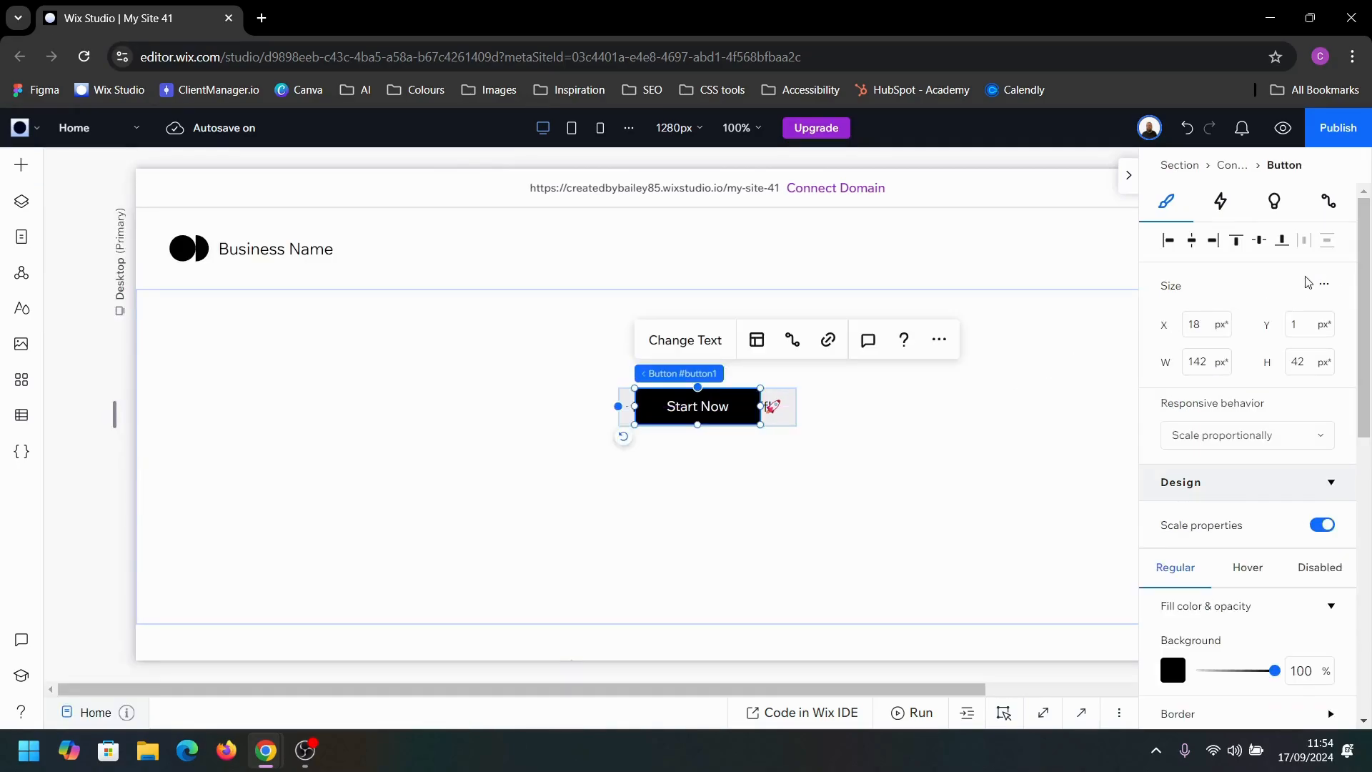
Step: Turn on advanced size settings for the button and set its width to 100%
click(1320, 285)
click(1283, 295)
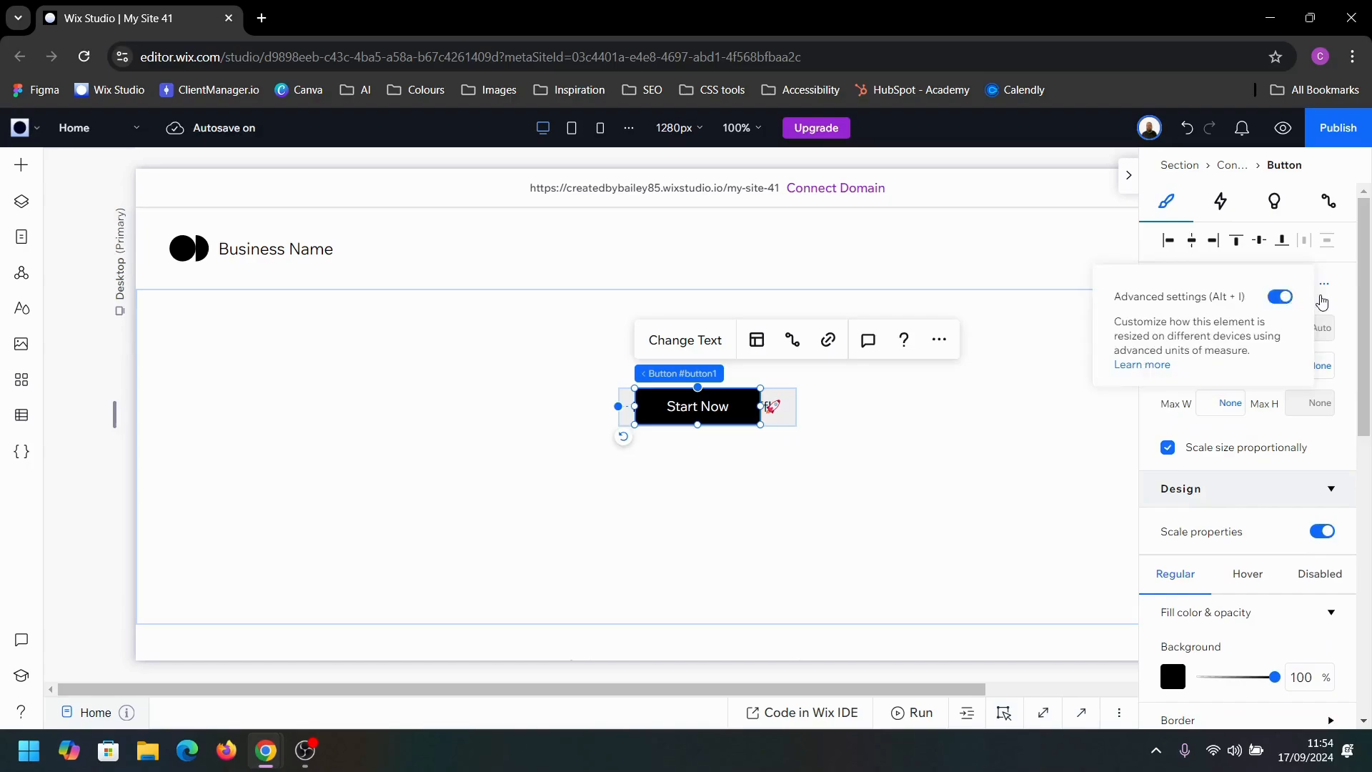
click(1221, 325)
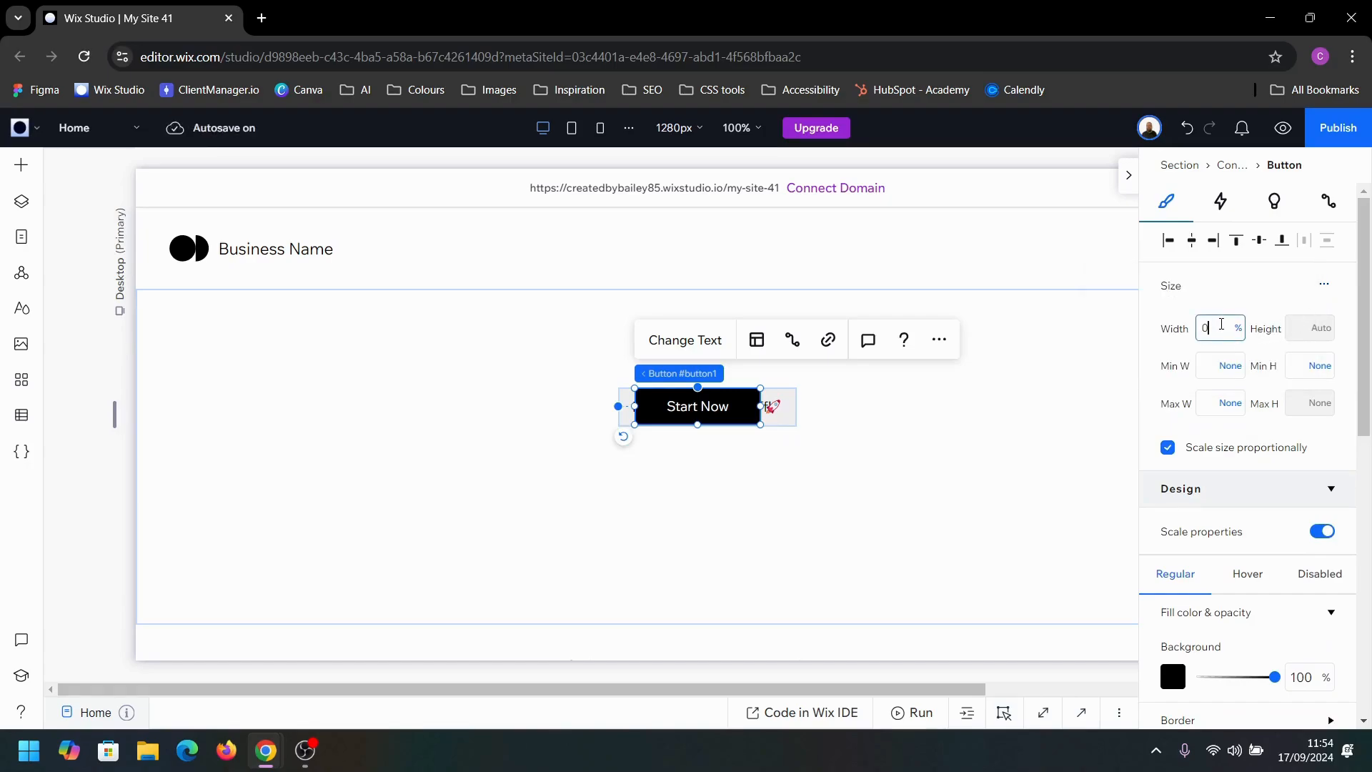
text(100)
key(Return)
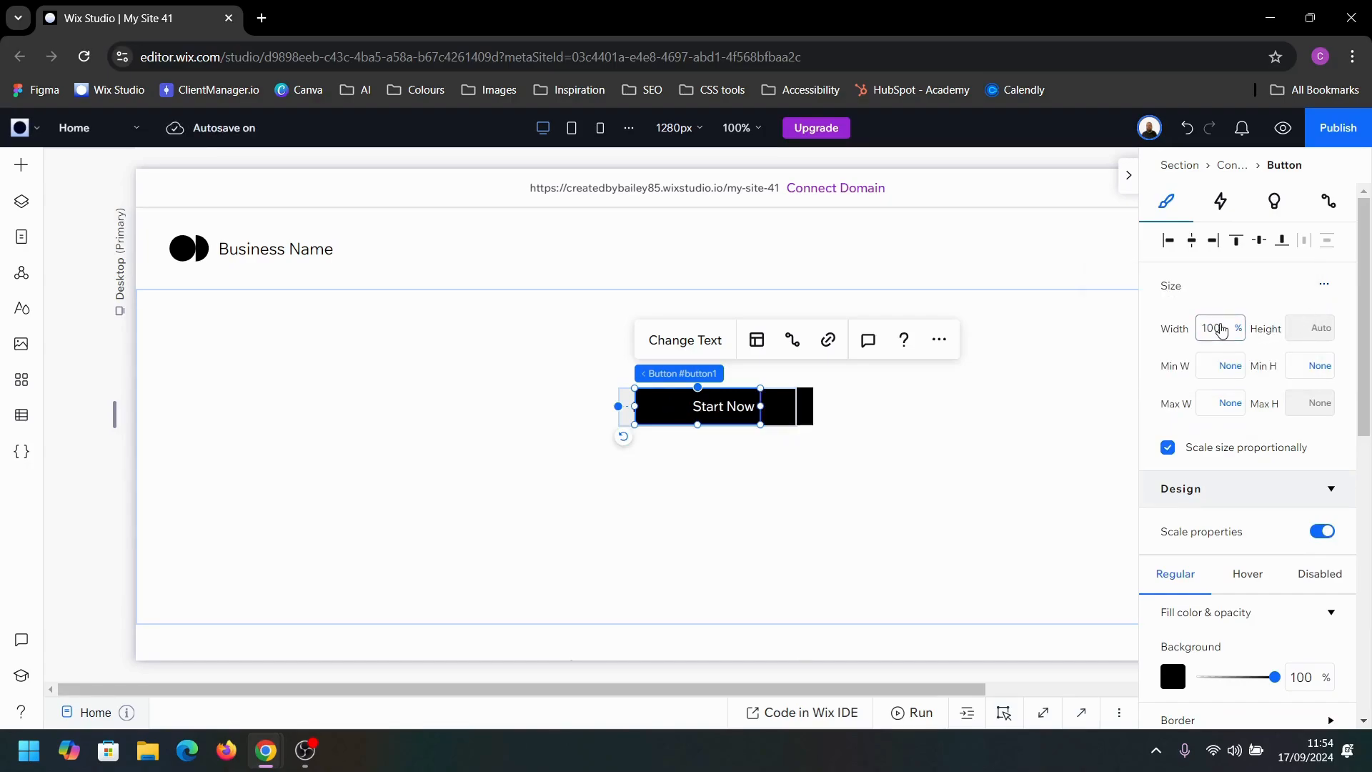
Step: Align the button to the container's left edge and set its minimum height to 100%
click(1168, 246)
click(1297, 366)
text(100%)
key(Return)
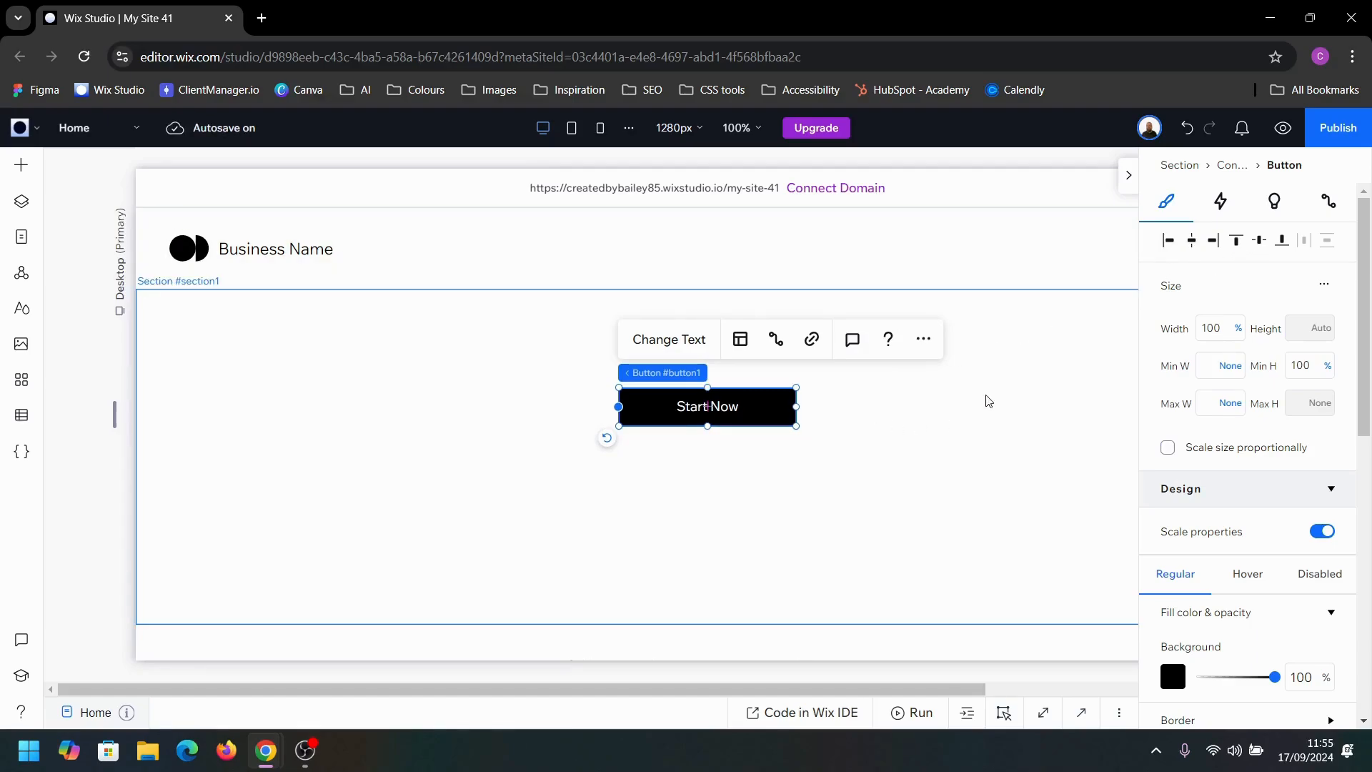
Step: Set the background opacity of the button in the container to 0% for its regular state
click(917, 475)
click(750, 400)
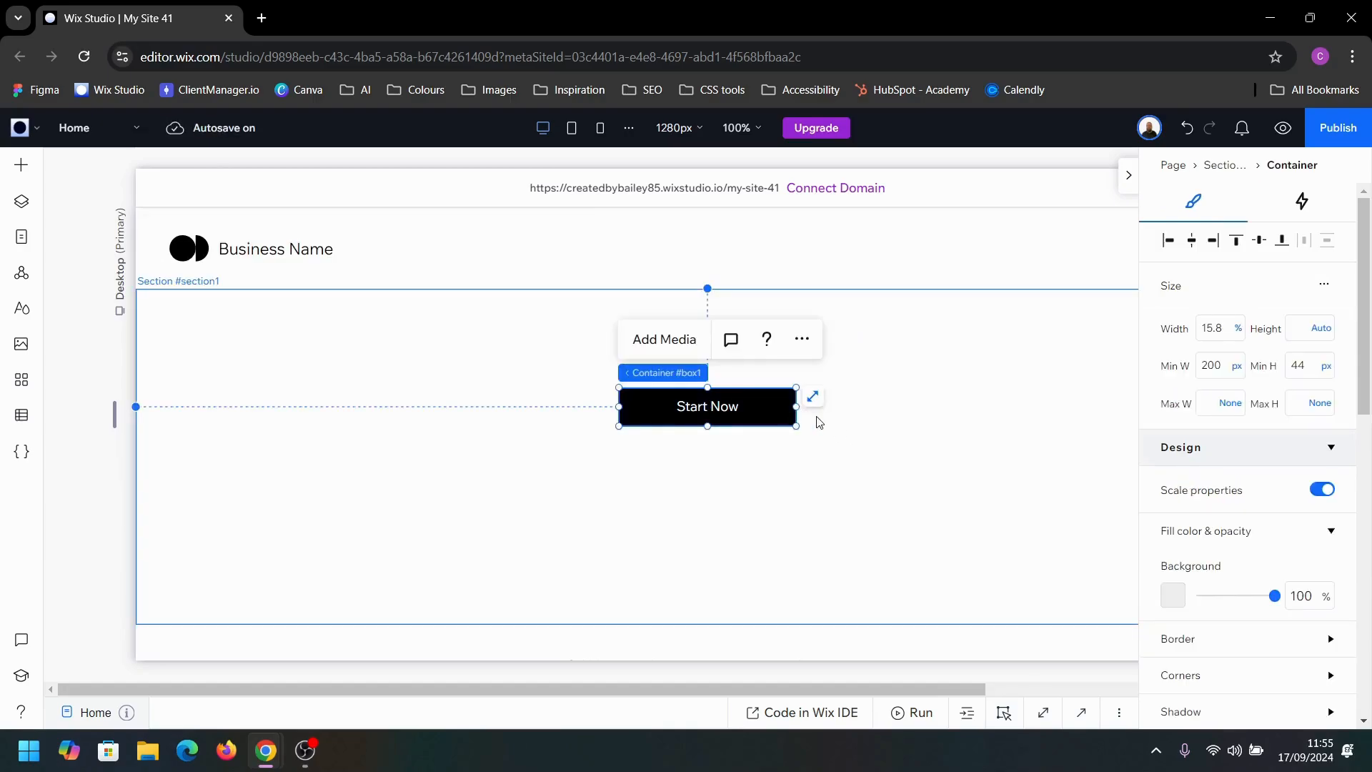
click(775, 401)
scroll(1263, 536, down, 3)
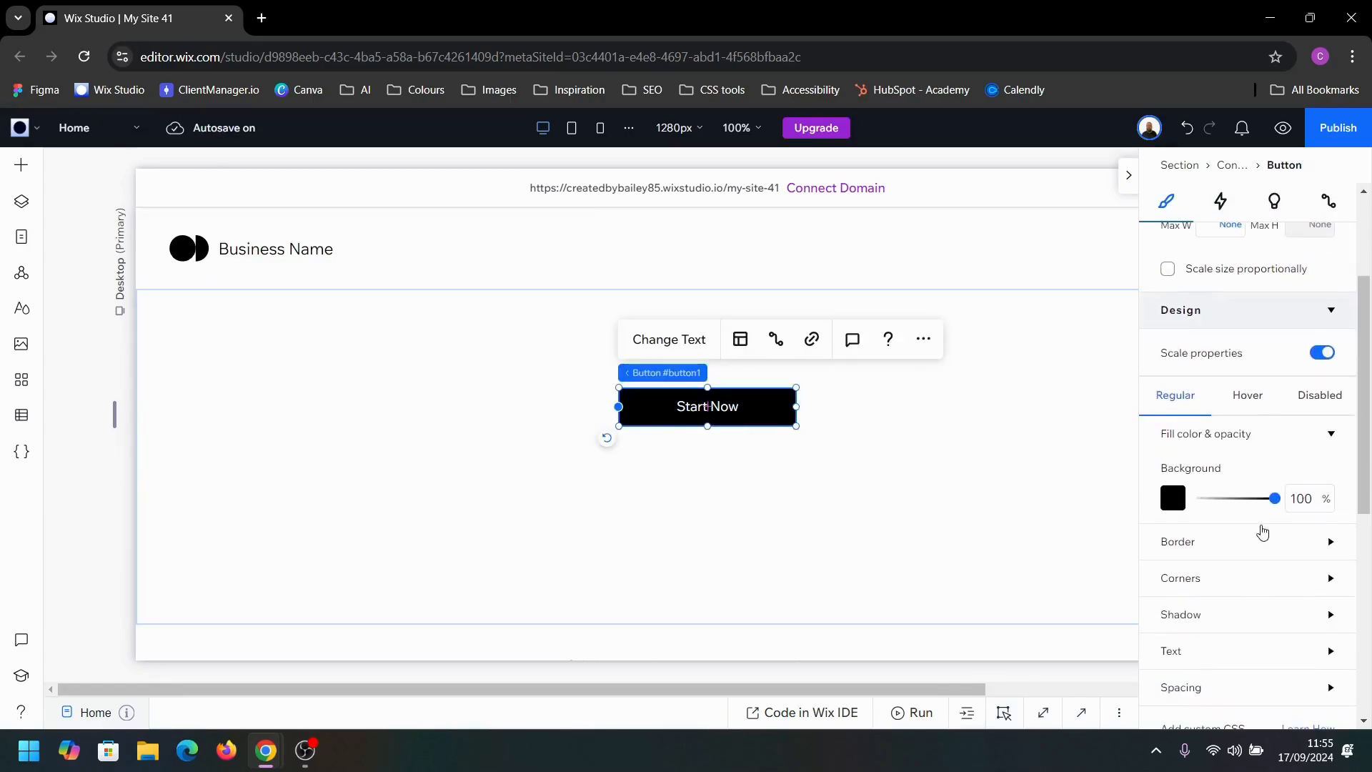
drag(1277, 500, 1163, 502)
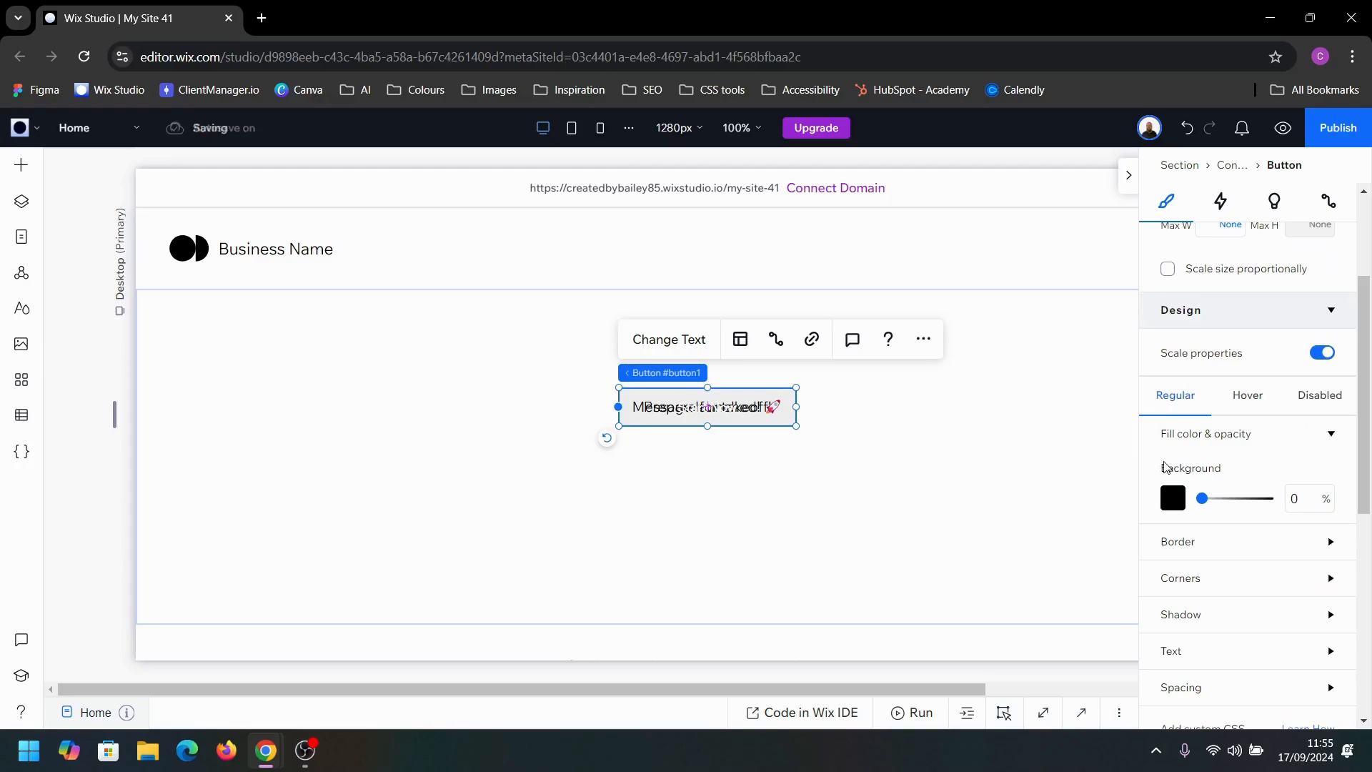
Step: Set the font size of the button's text to 0
click(1200, 646)
scroll(1215, 640, down, 3)
scroll(1219, 632, down, 4)
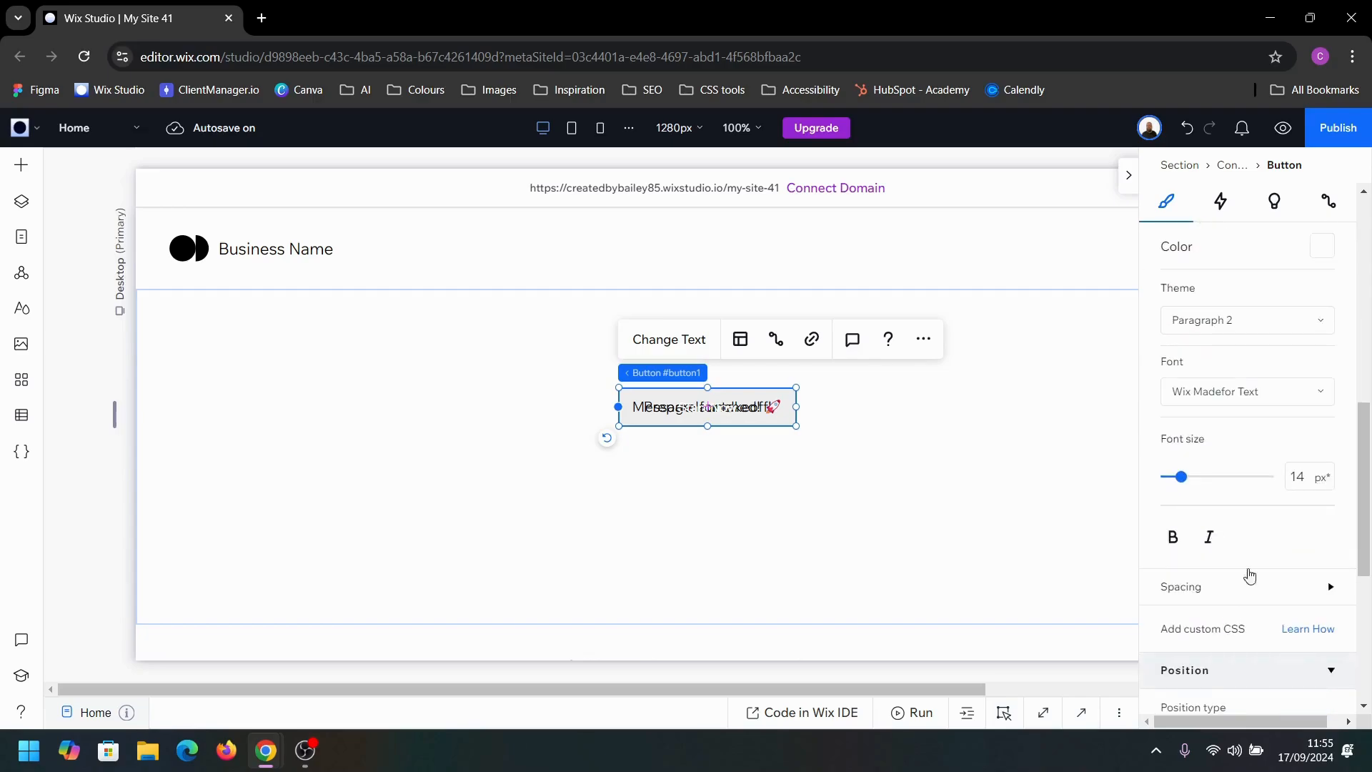
click(1312, 483)
text(0)
key(Return)
scroll(1247, 571, down, 5)
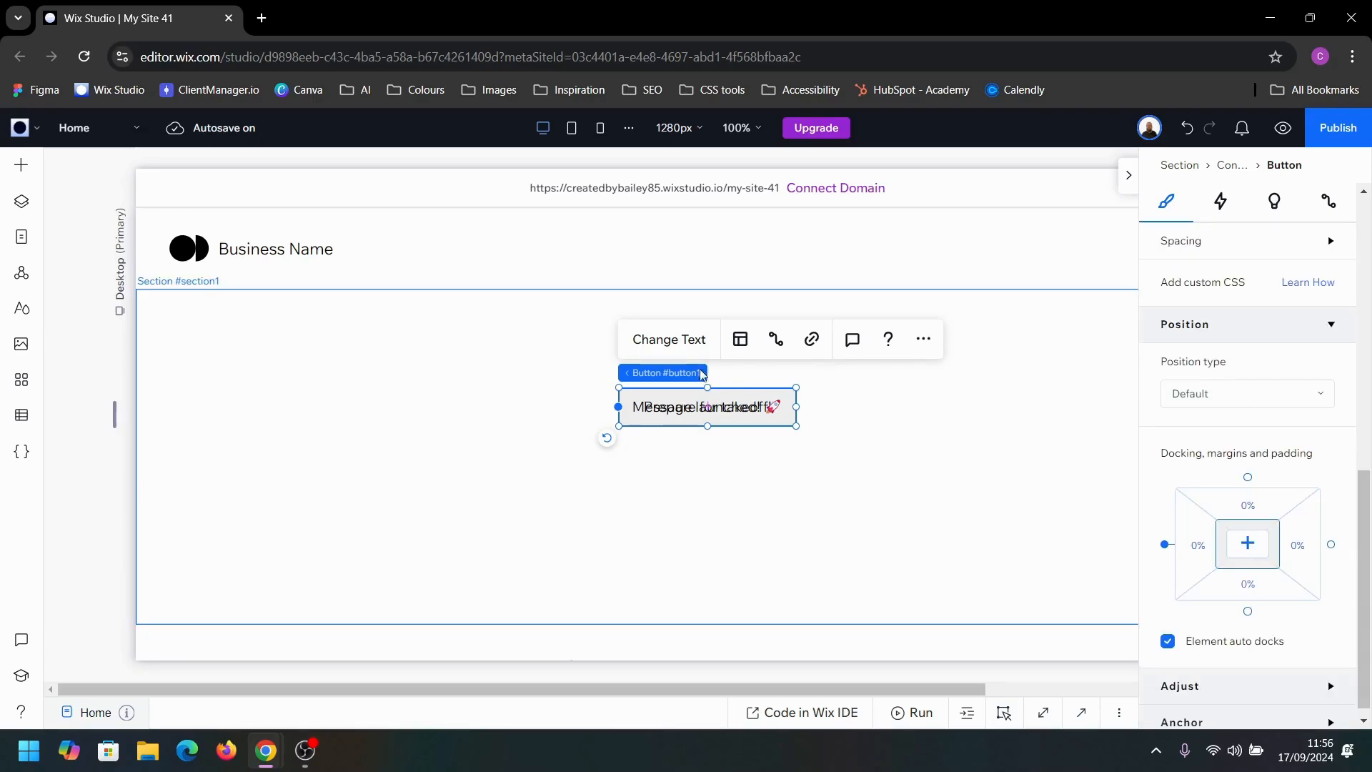
Step: Change the button's text to "Send meassge" and close its settings
click(663, 343)
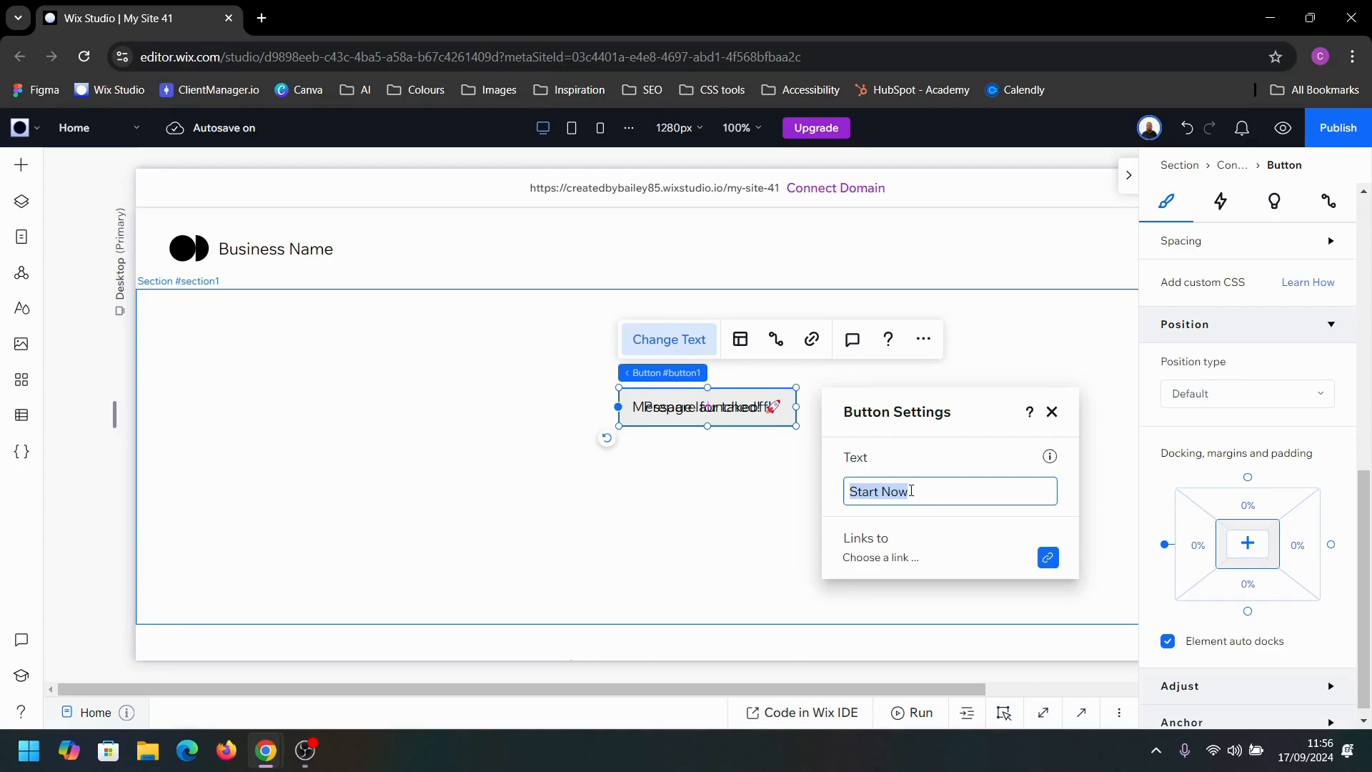
drag(907, 491, 830, 490)
text(Send meassge)
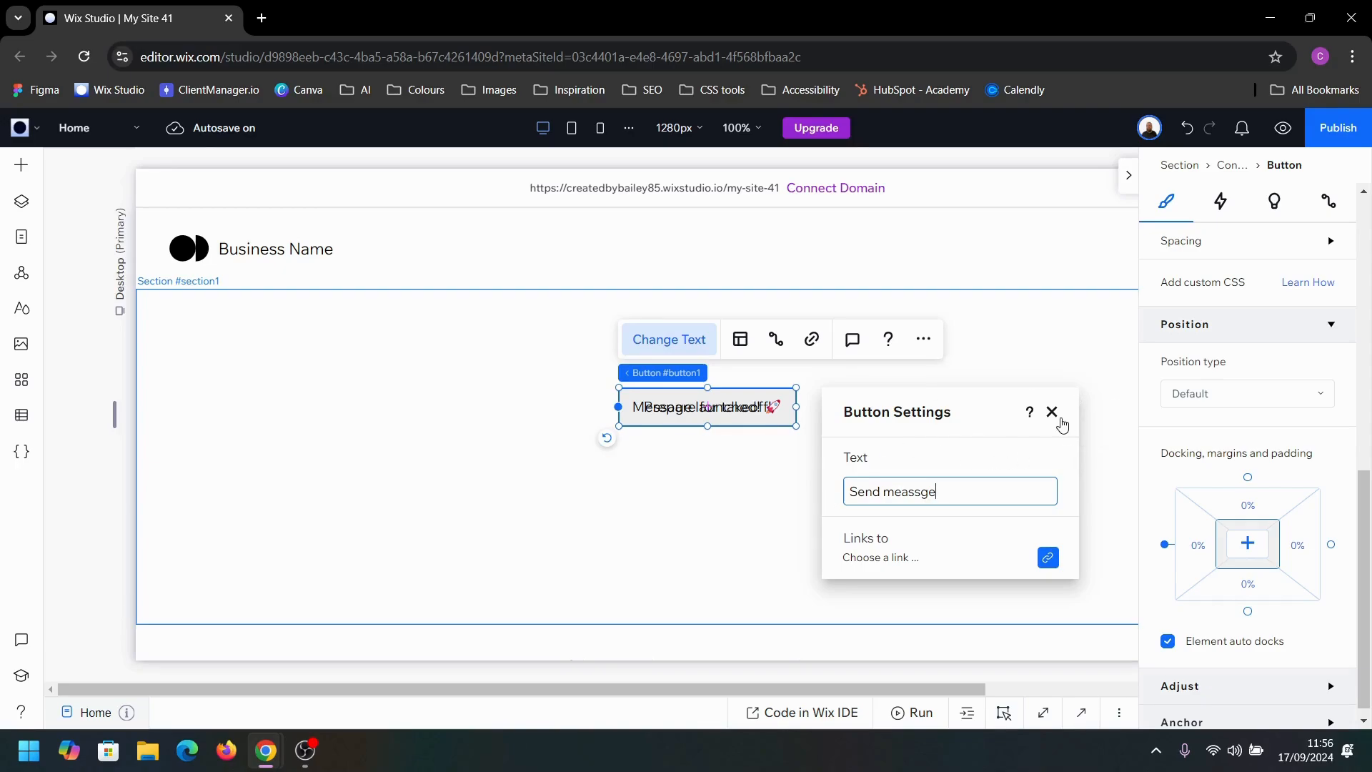
click(1062, 423)
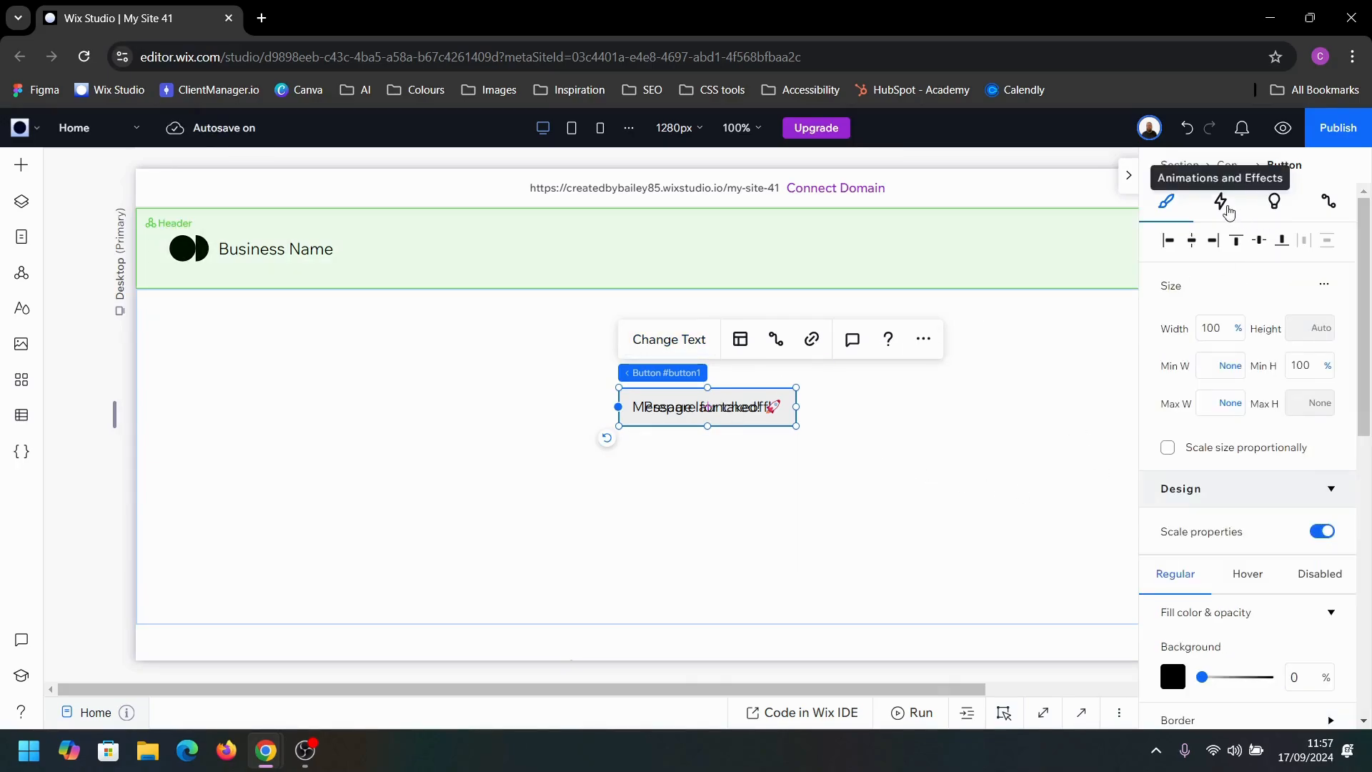
Step: Add a hover animation to the button with the "Prepare for takeoff!" text (#text3) as the animated element
click(1228, 212)
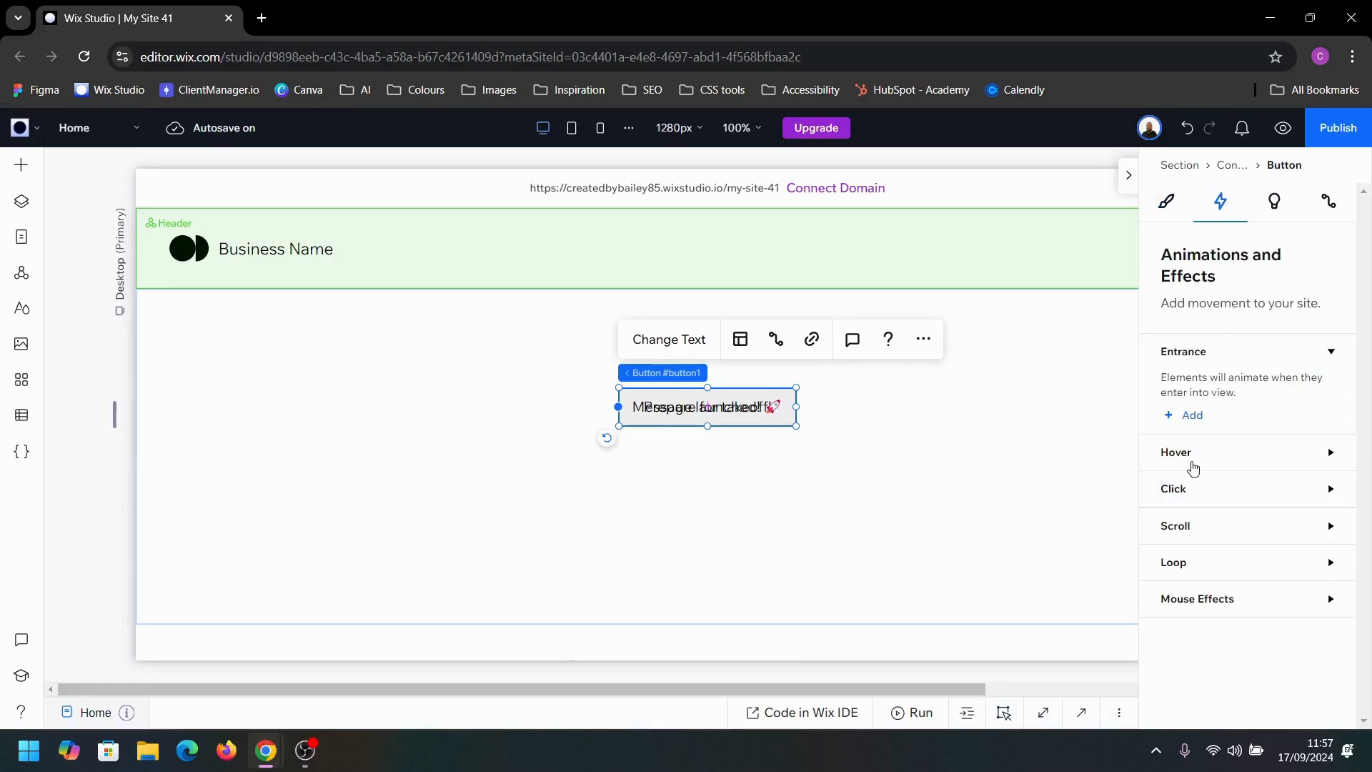
click(1193, 468)
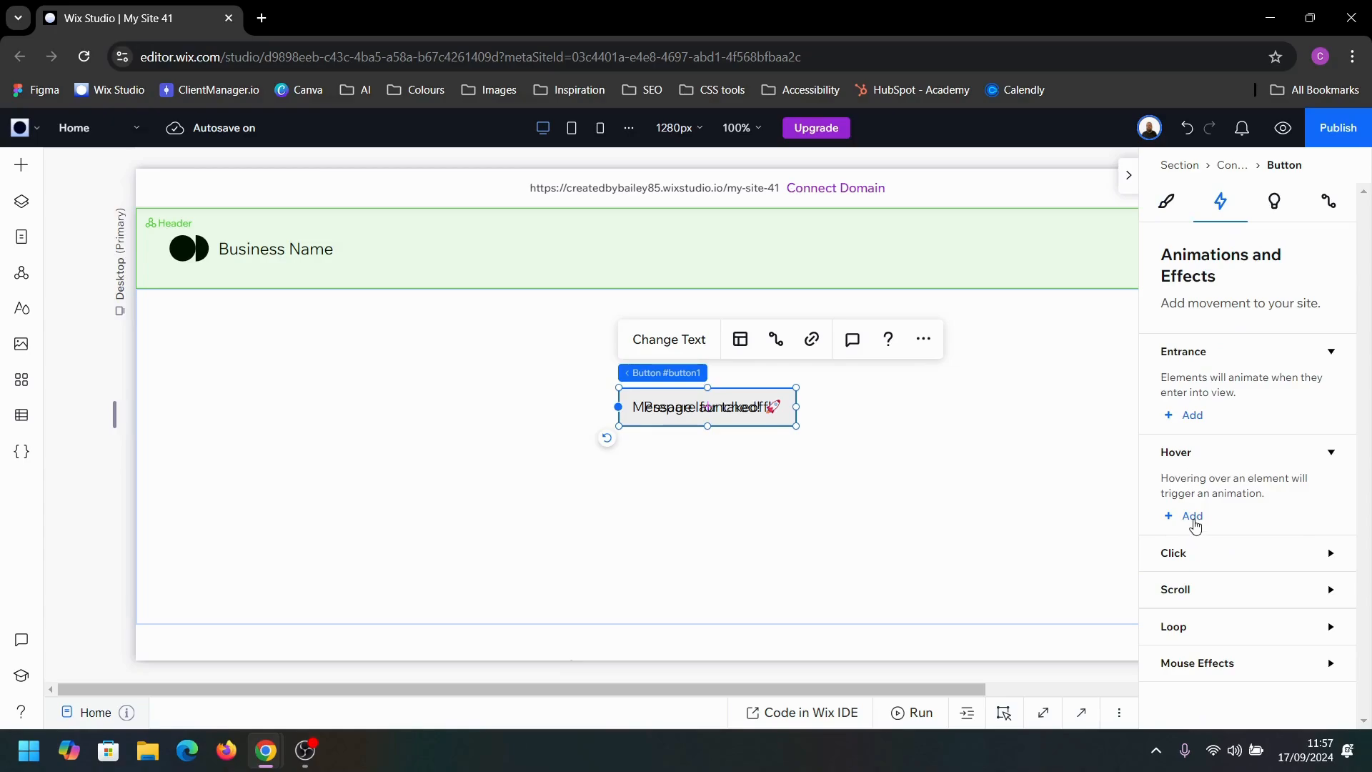
click(1192, 518)
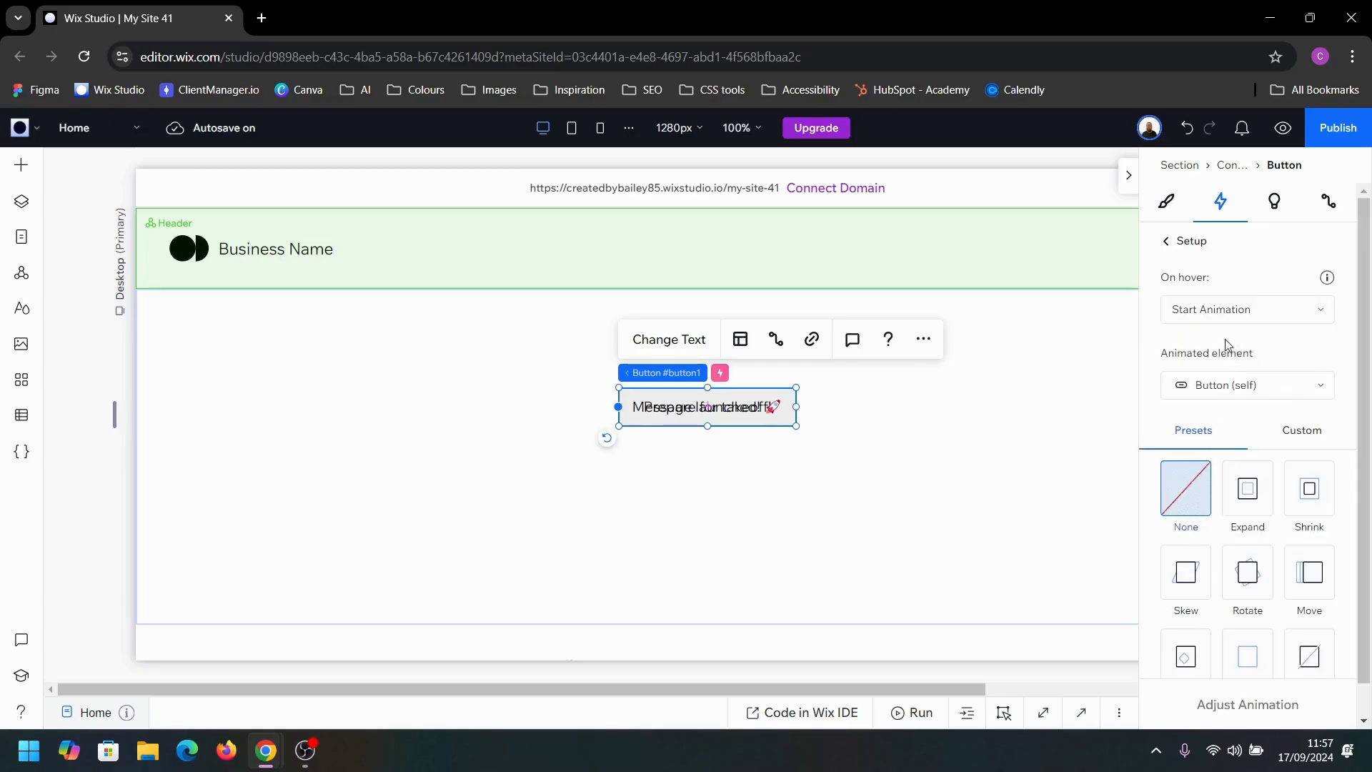
click(1223, 390)
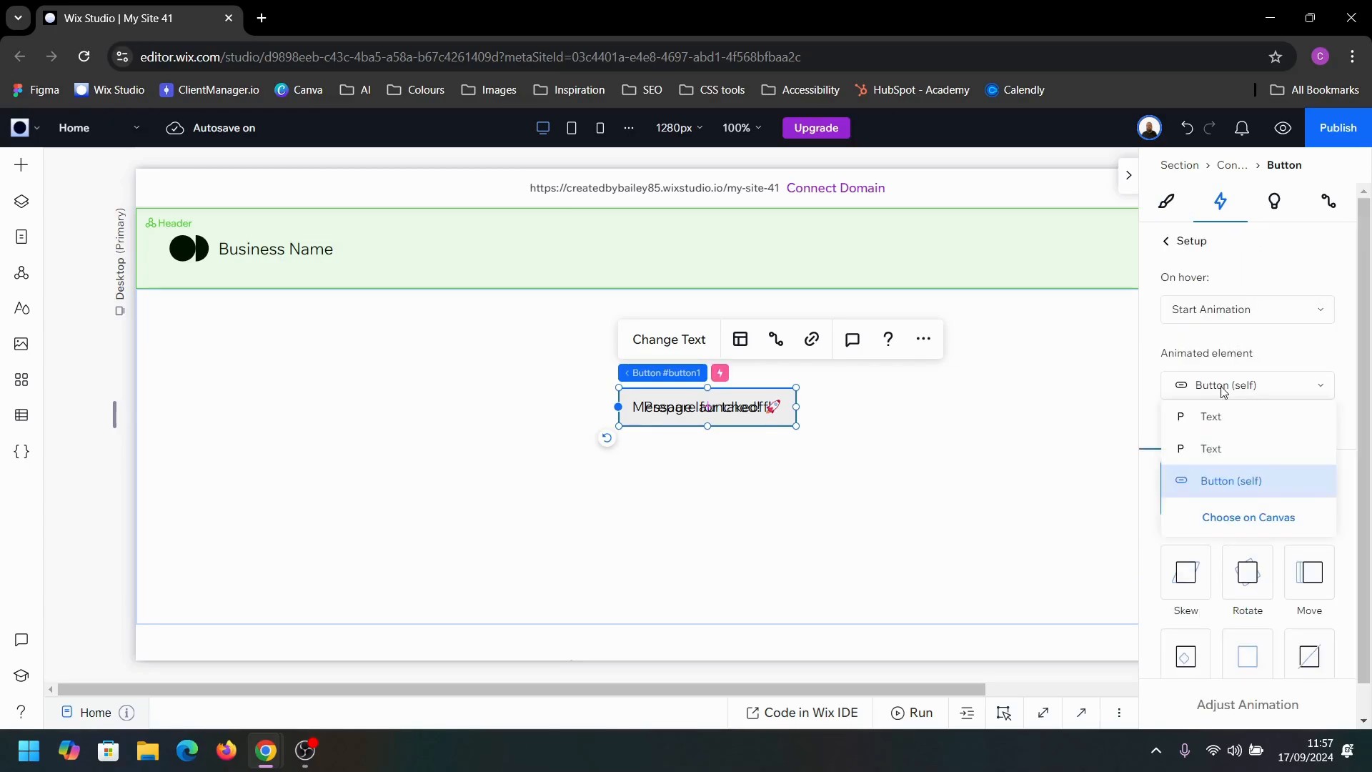
click(1208, 422)
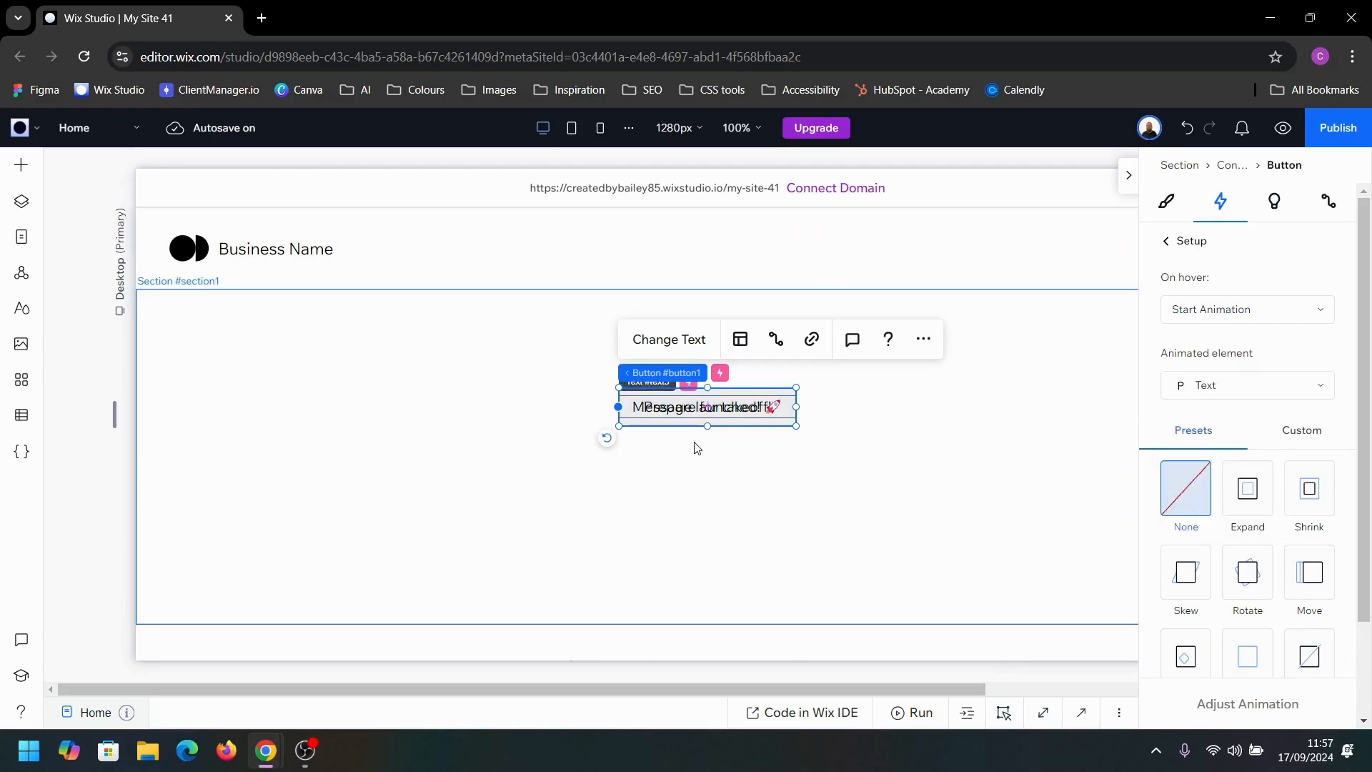
Step: Reselect the animated element of the hover interaction by choosing #text3 from the page's layers
scroll(1289, 692, down, 2)
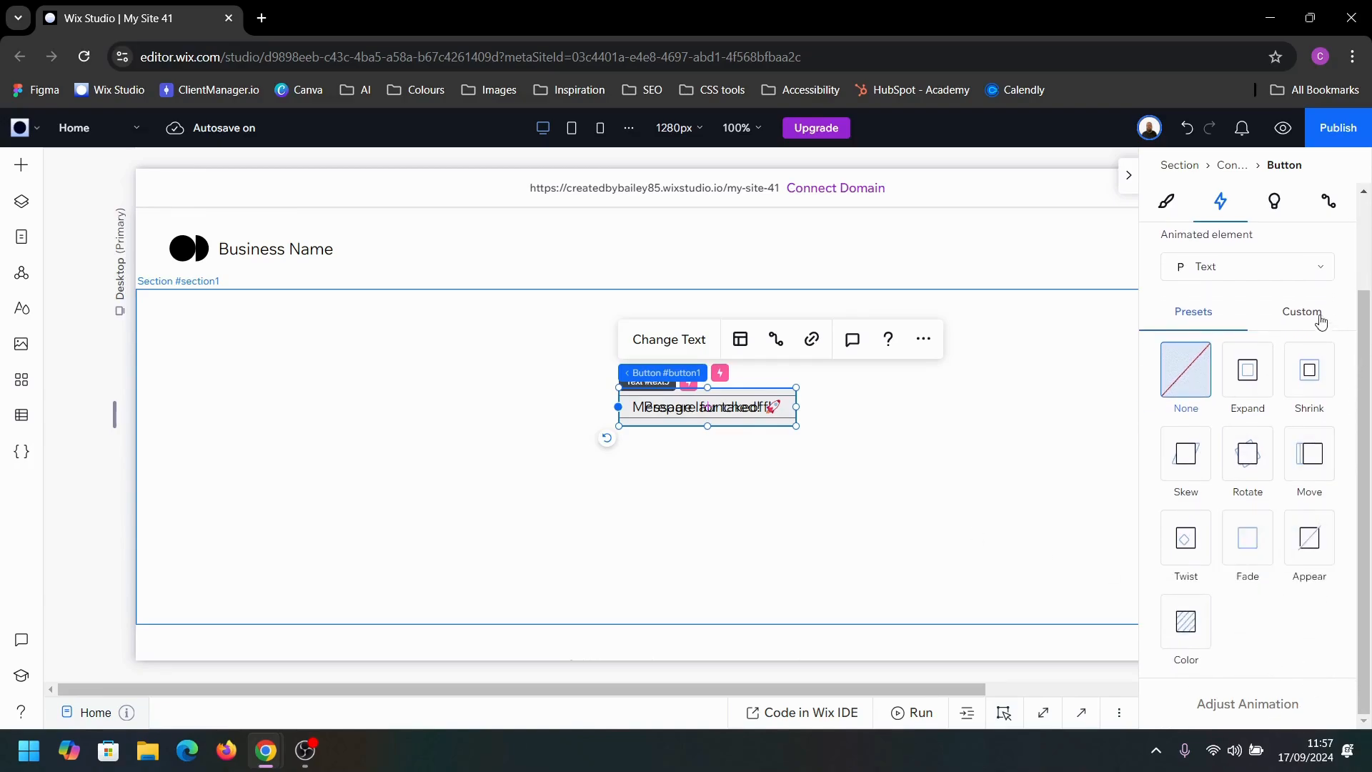
click(1292, 276)
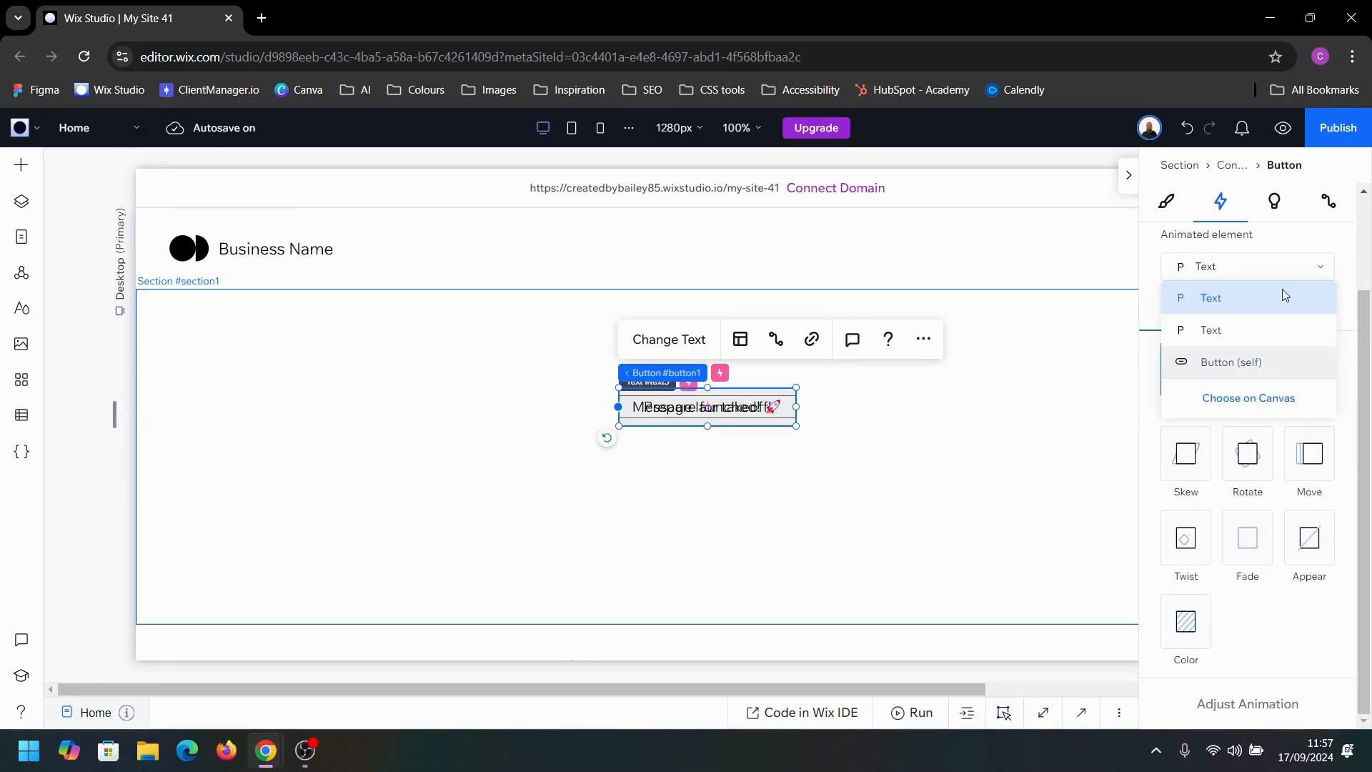
click(1251, 399)
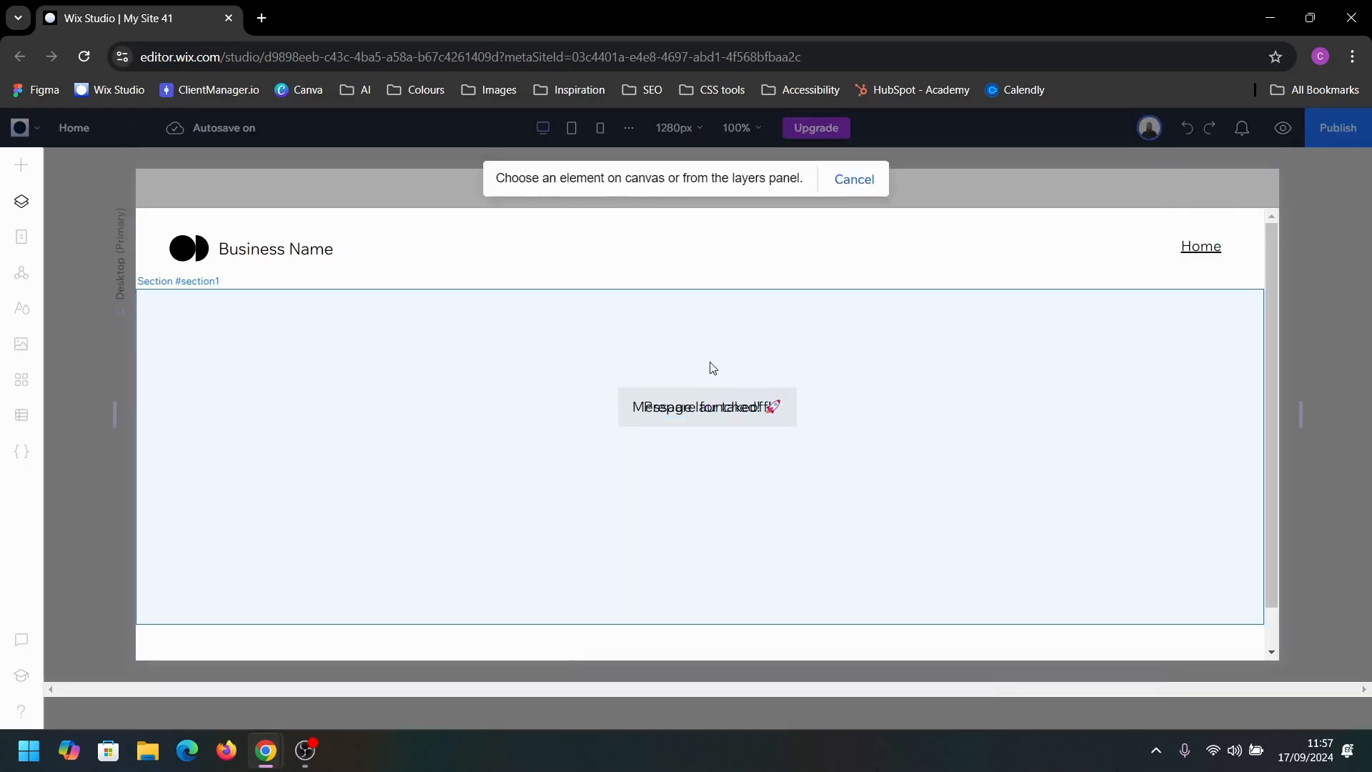
click(21, 202)
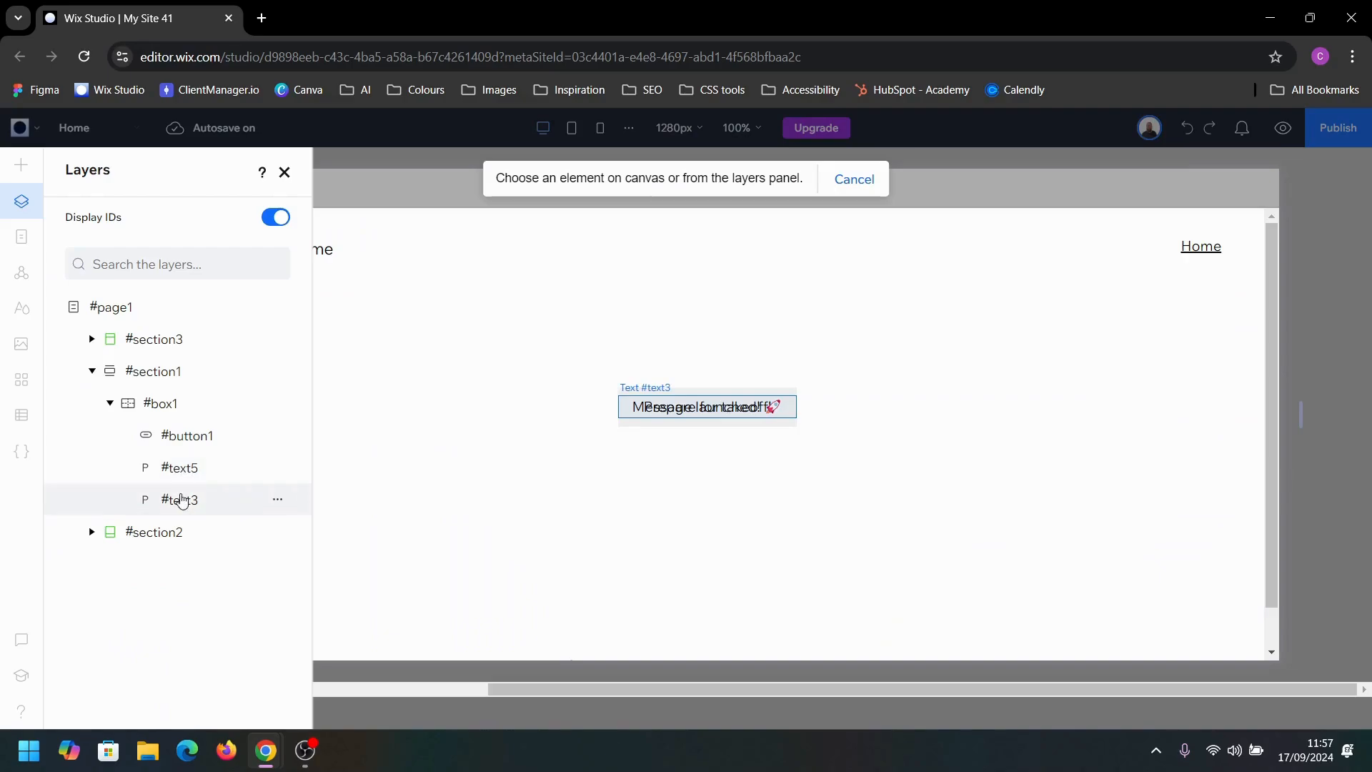
click(183, 500)
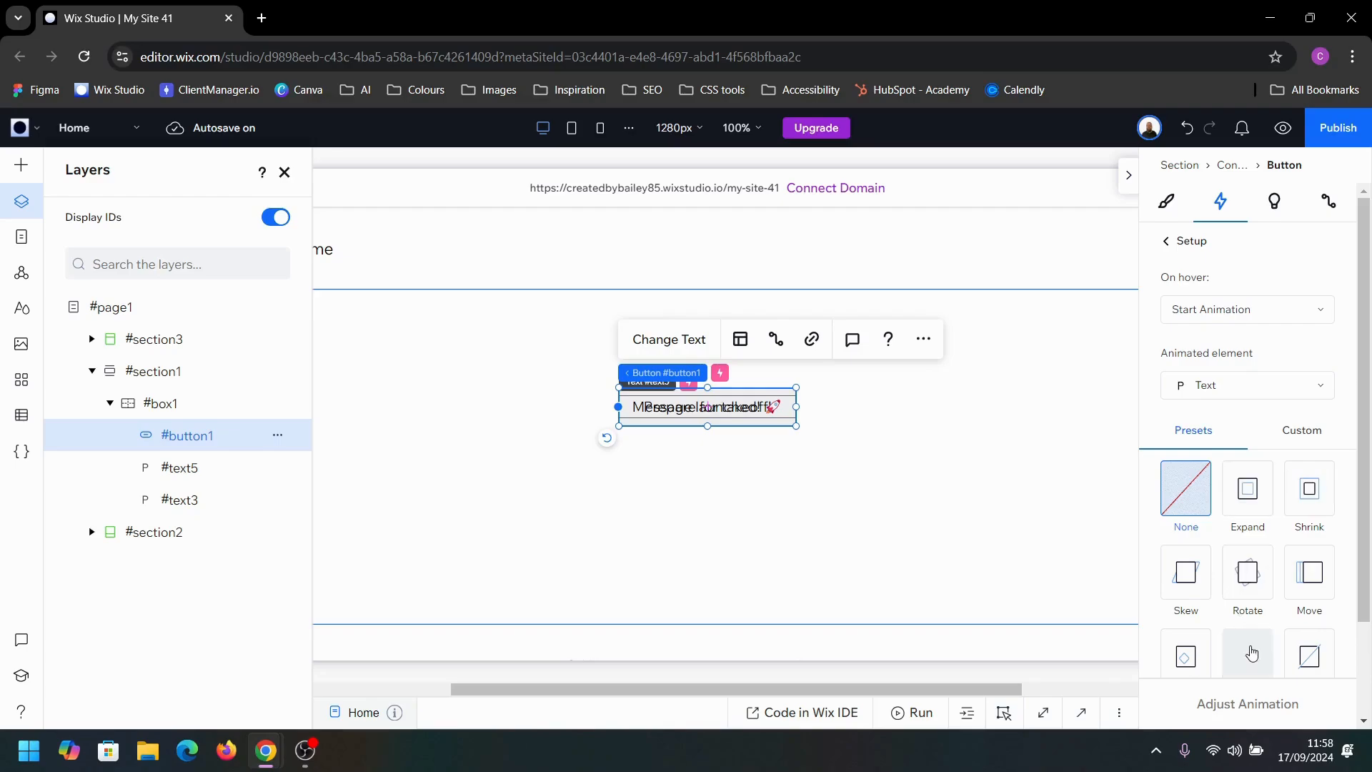
Step: Create a custom hover animation for the "Prepare for takeoff!" text
scroll(1250, 653, down, 3)
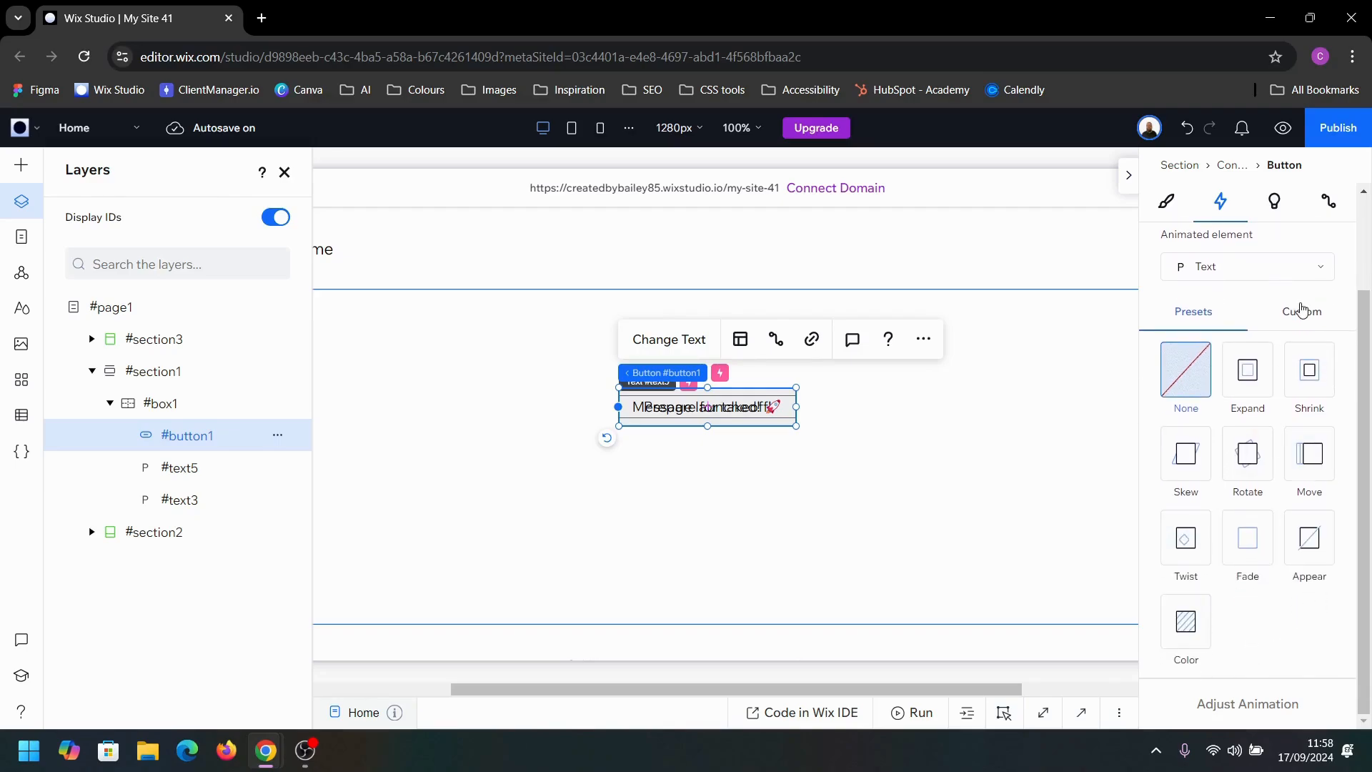
click(1302, 311)
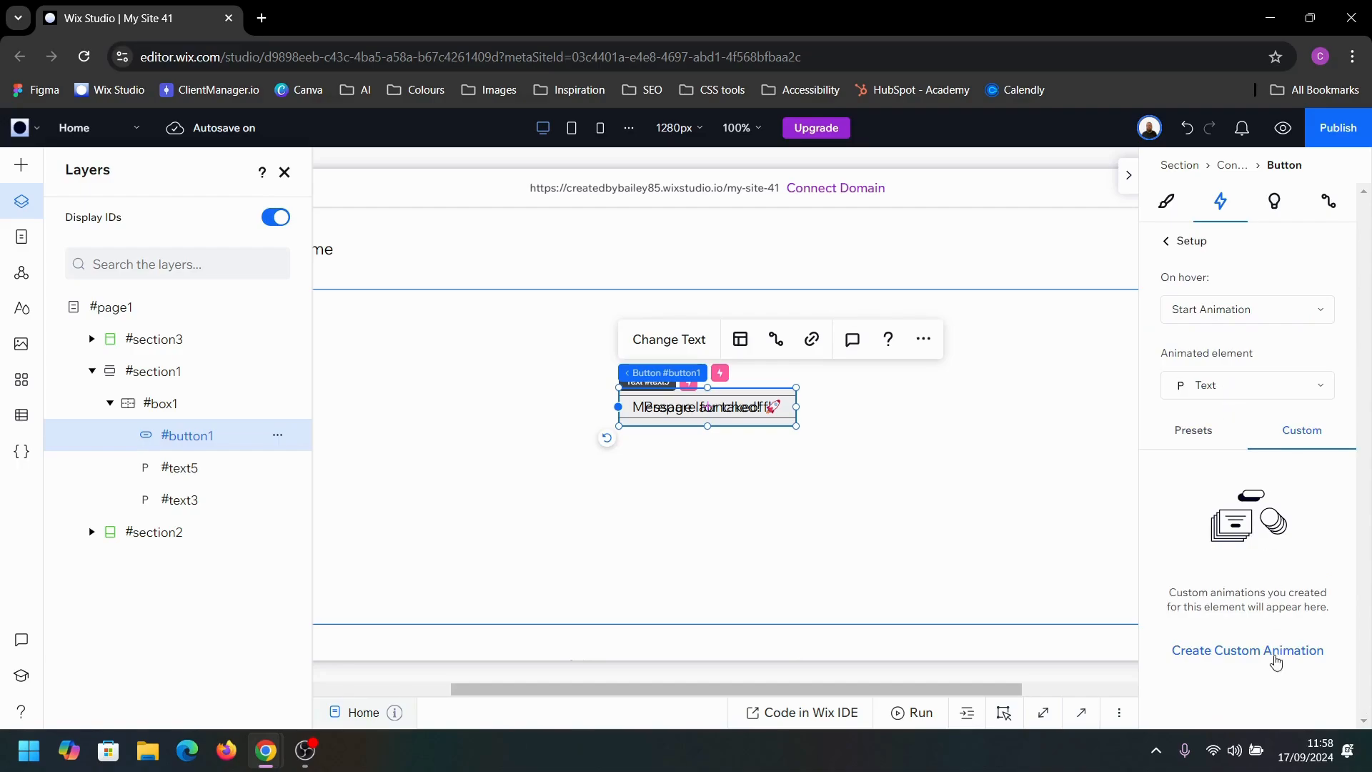
click(1275, 653)
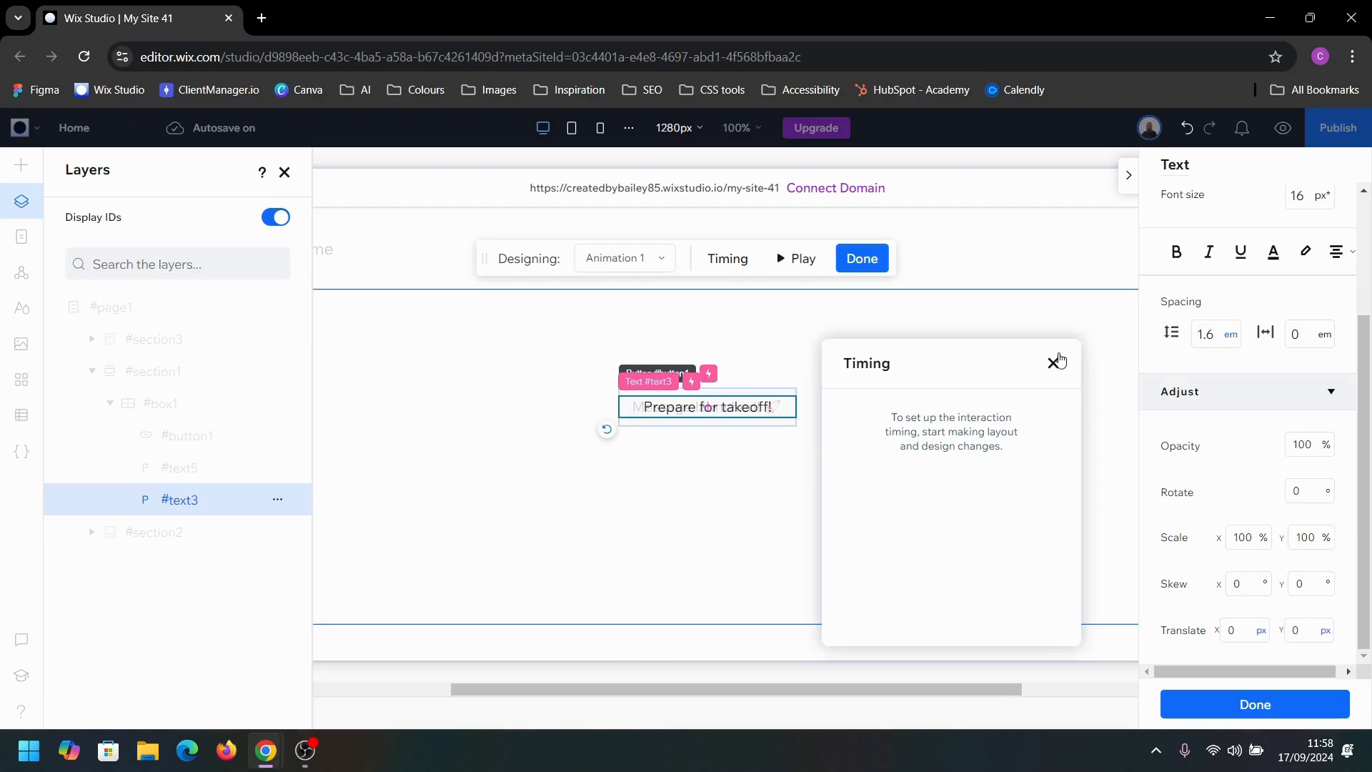
Step: Set the "Prepare for takeoff!" text's scale to 150% in both X and Y for the custom animation
click(1242, 538)
text(150)
key(Tab)
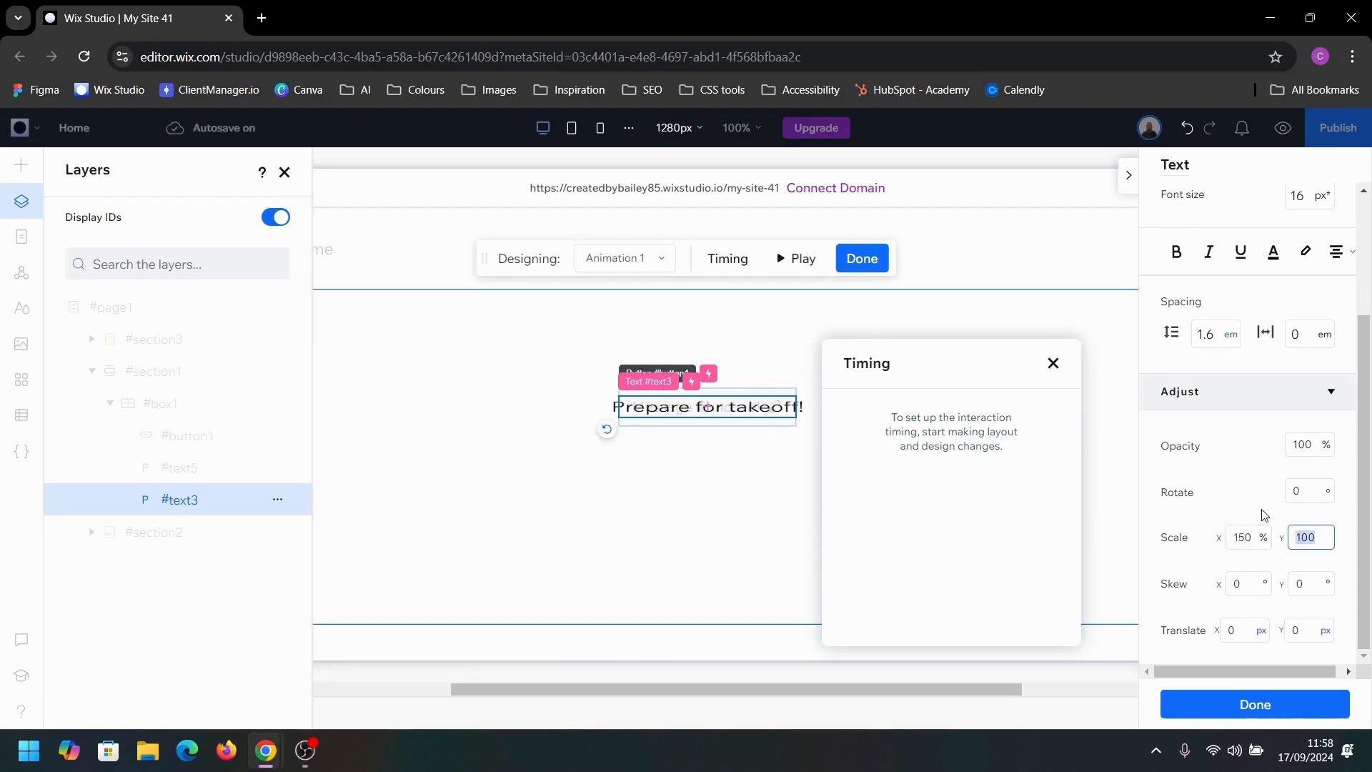
text(150)
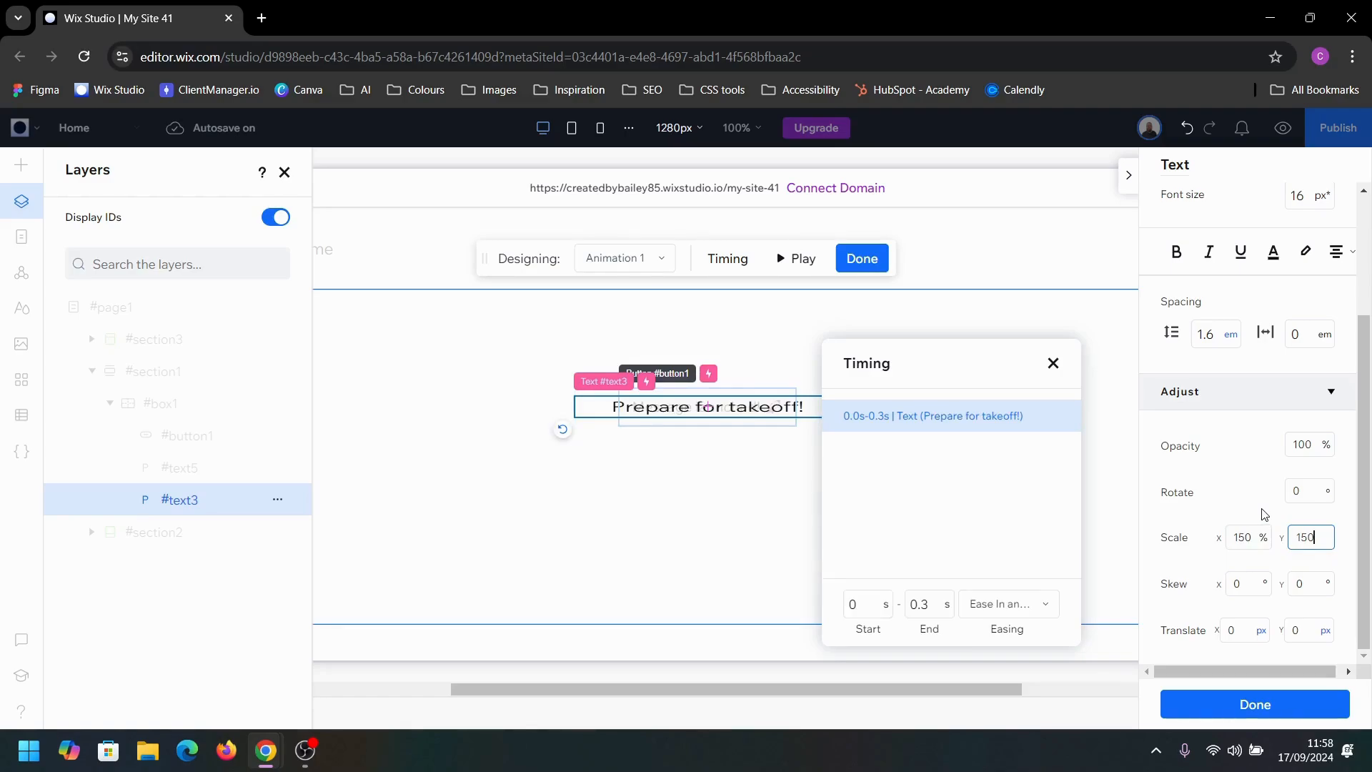
Step: Set the "Prepare for takeoff!" text's opacity to 0% in the custom animation and close the timing settings
click(1296, 445)
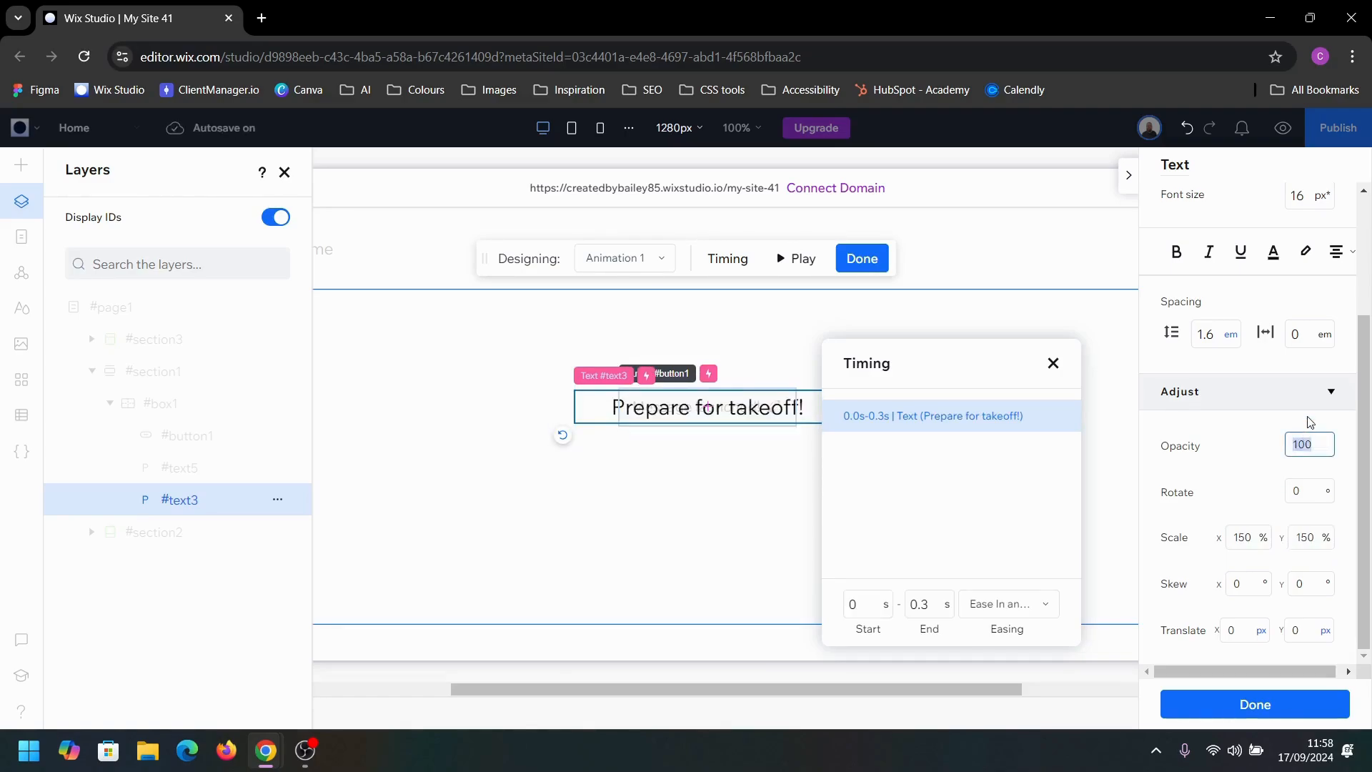
text(0)
key(Return)
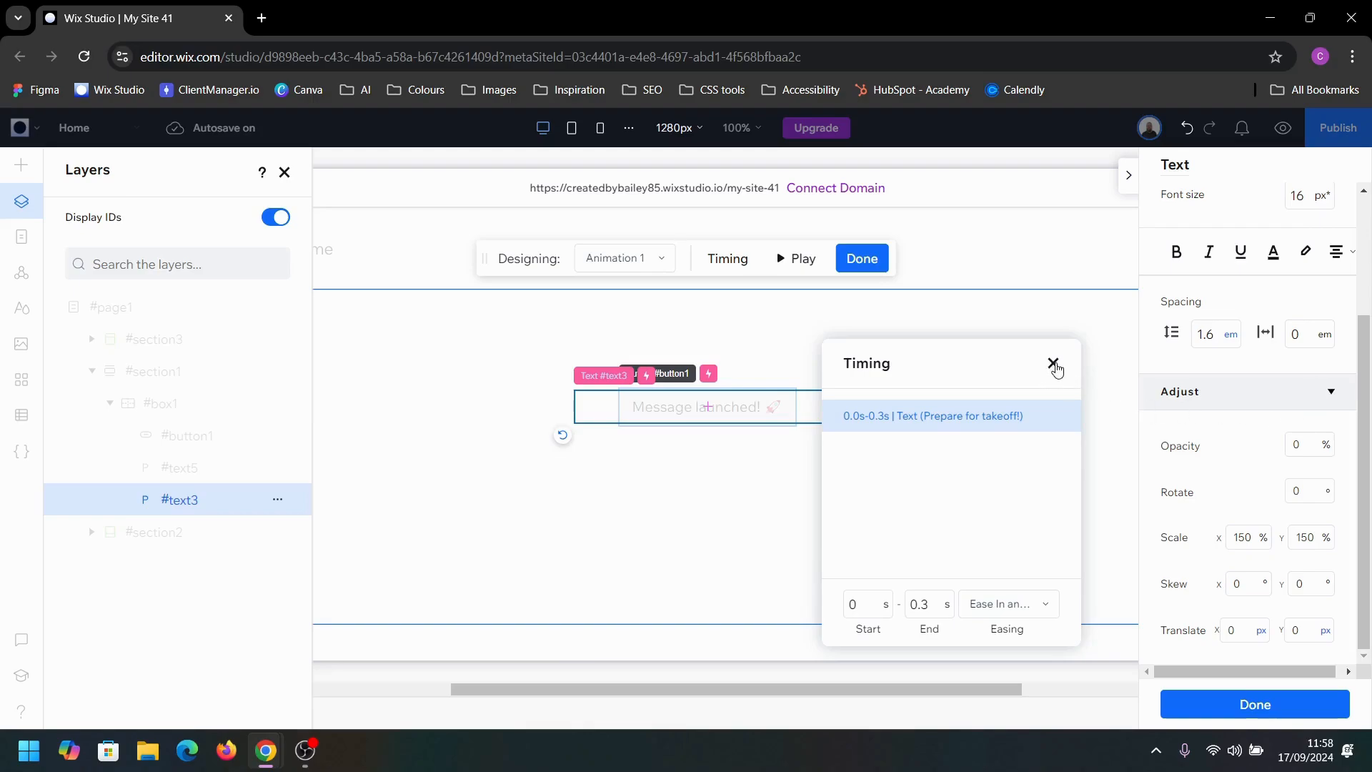
click(1053, 363)
Step: Set the "Prepare for takeoff!" text's Y translation to -50 px and finish the custom animation
click(1297, 630)
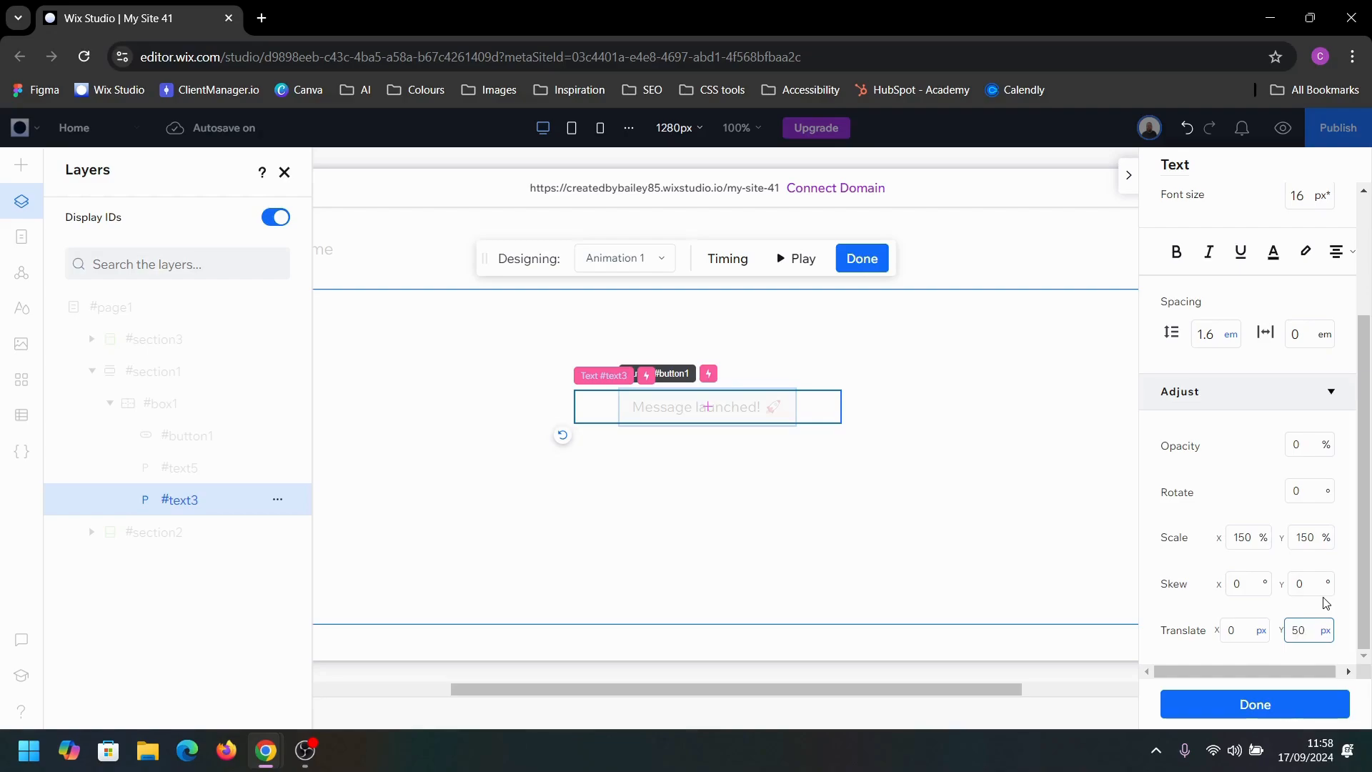
key(Return)
click(1296, 630)
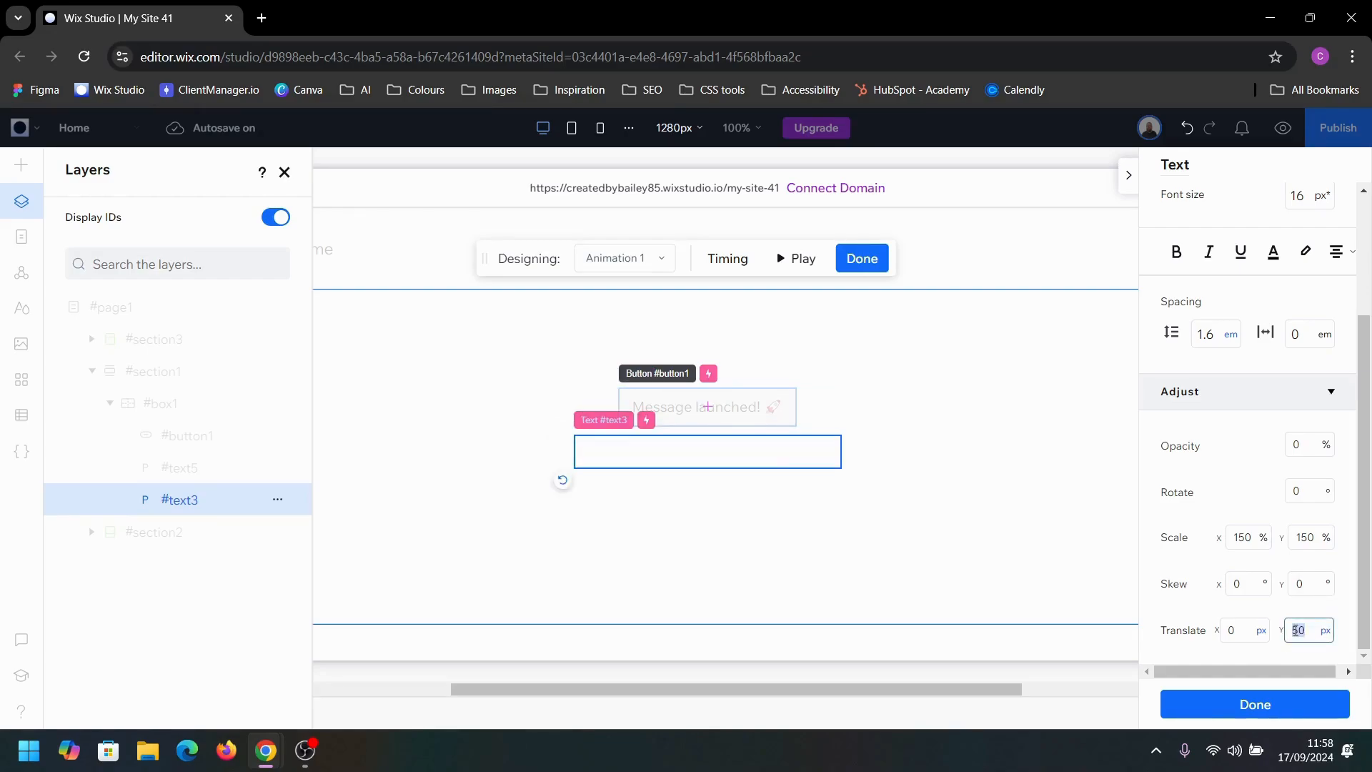
text(-)
key(Return)
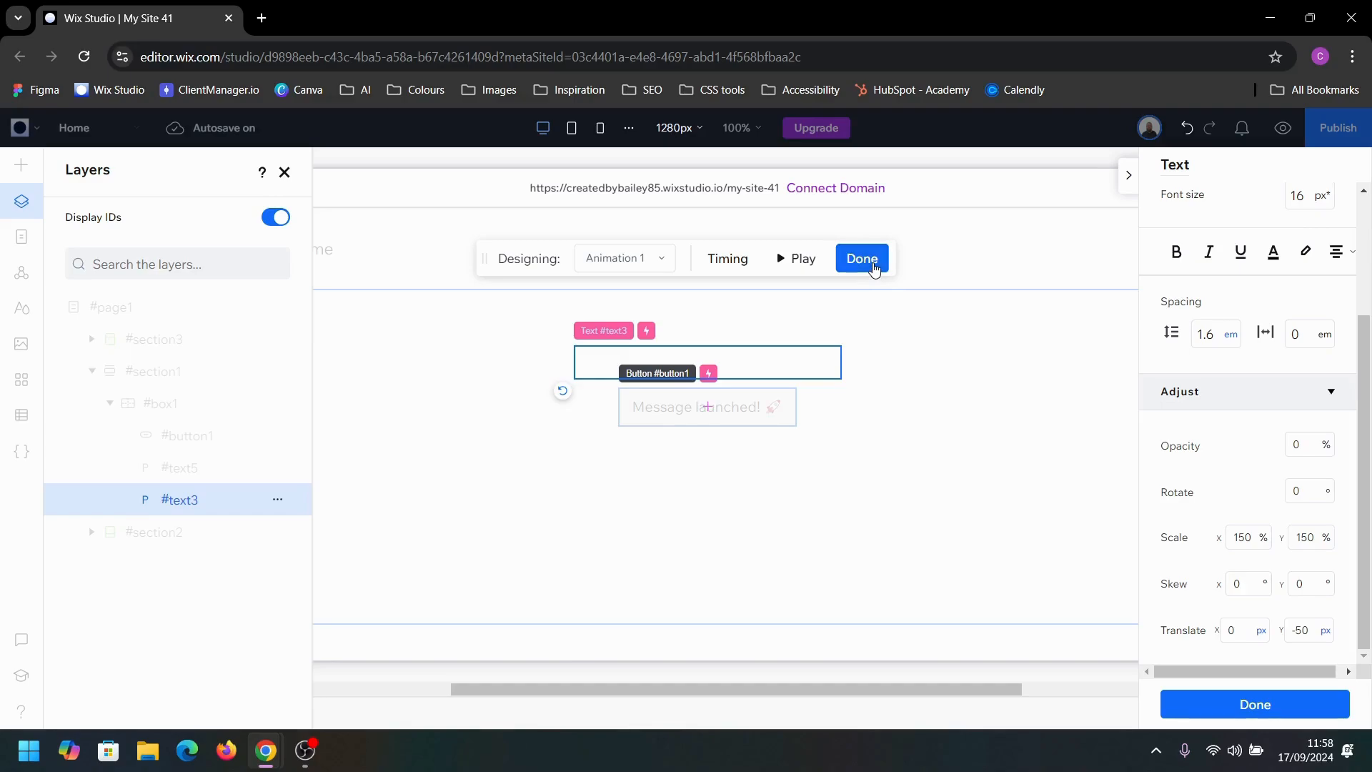
click(875, 268)
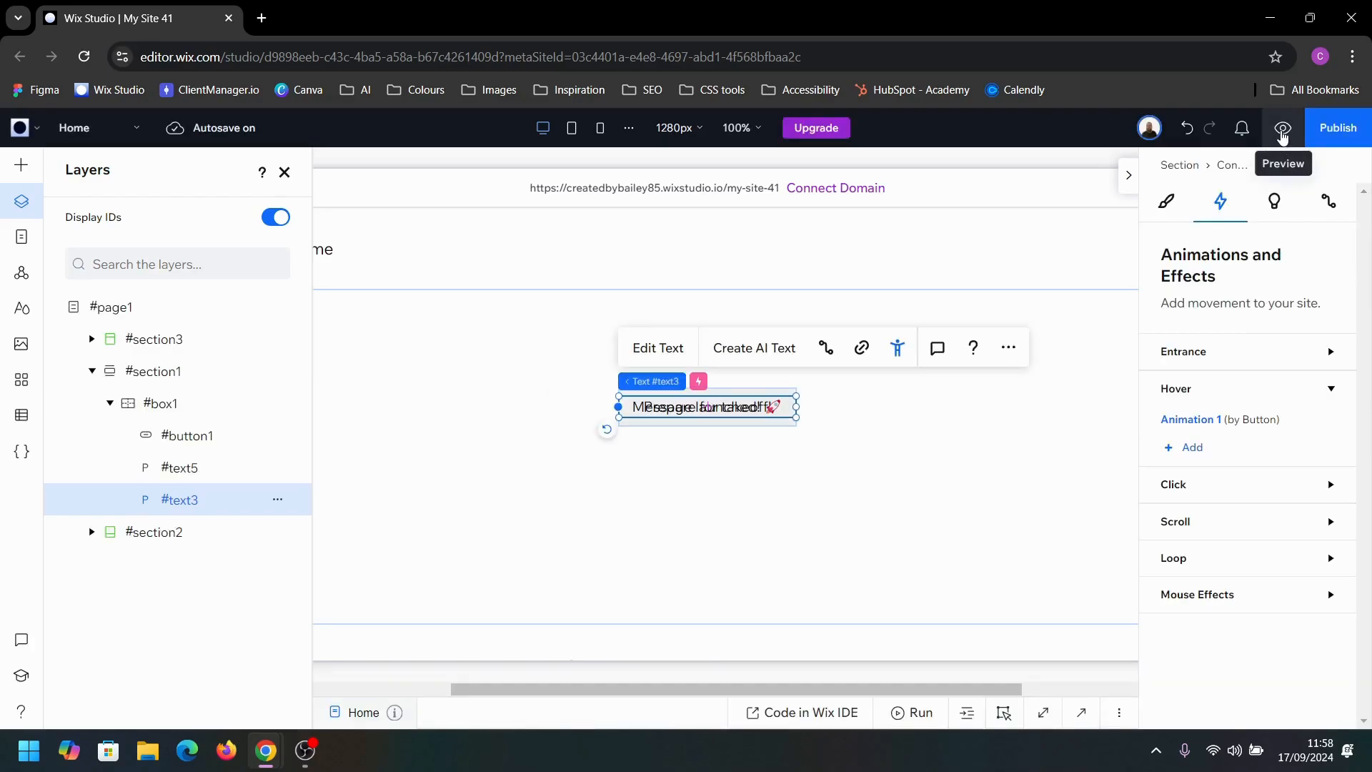
Step: Preview the site to check the button's hover behaviour and return to the editor
click(1283, 131)
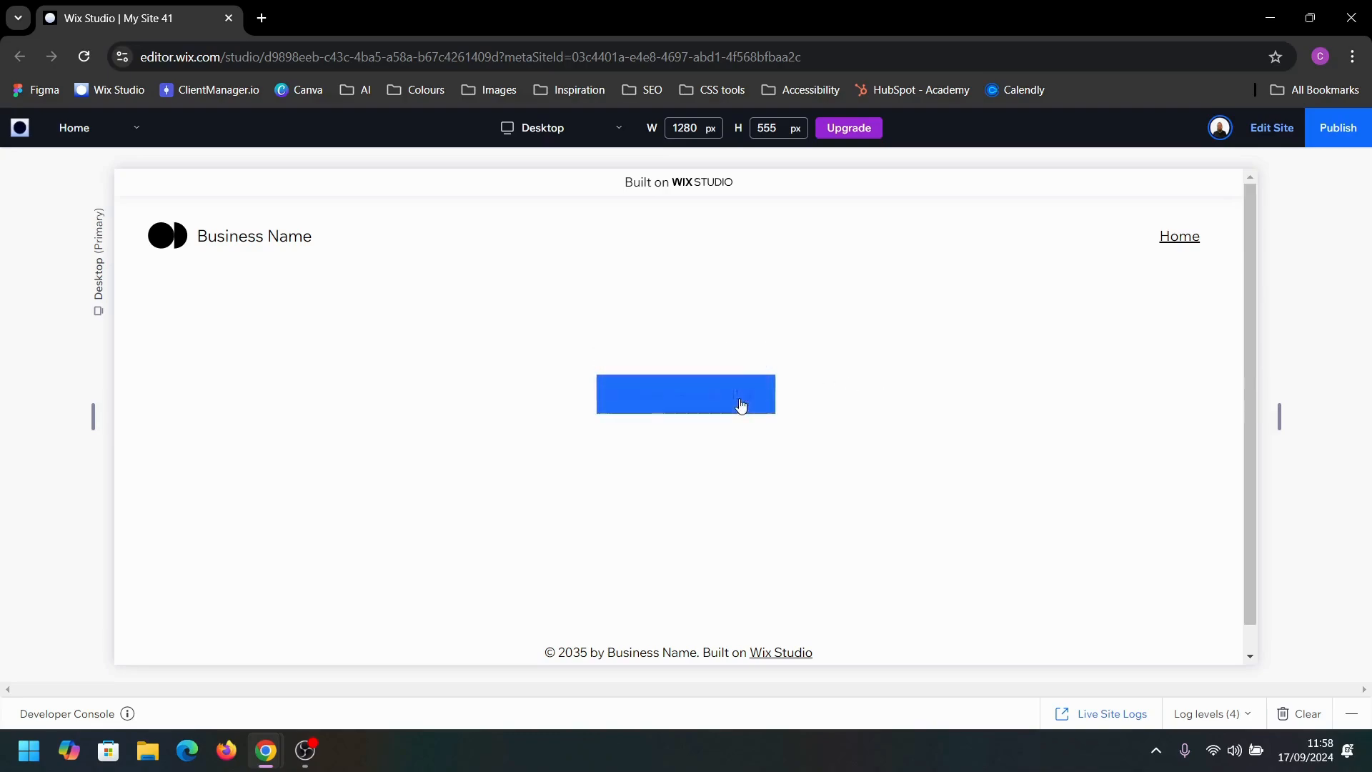
click(1276, 129)
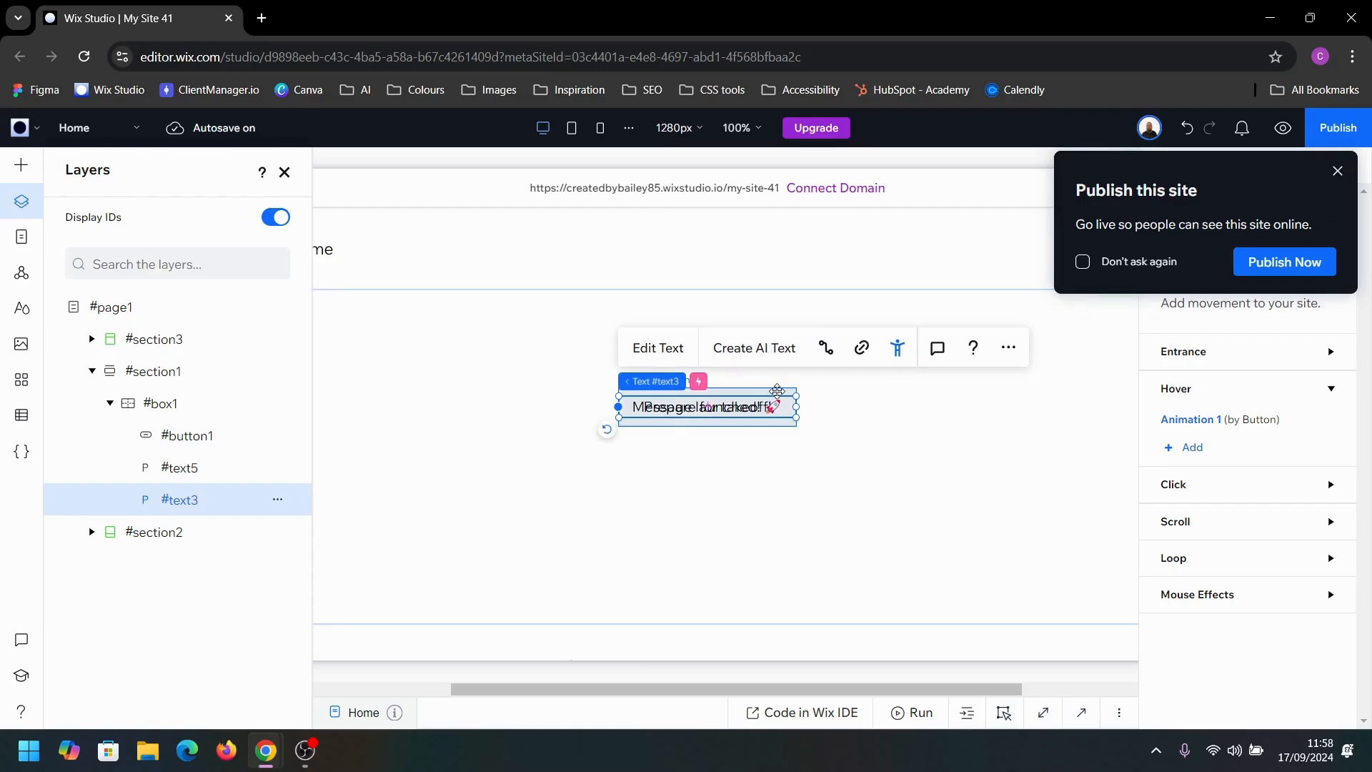
Step: Set the button's hover-state background opacity to 0%
click(778, 391)
click(1337, 171)
click(1167, 201)
scroll(1221, 595, down, 2)
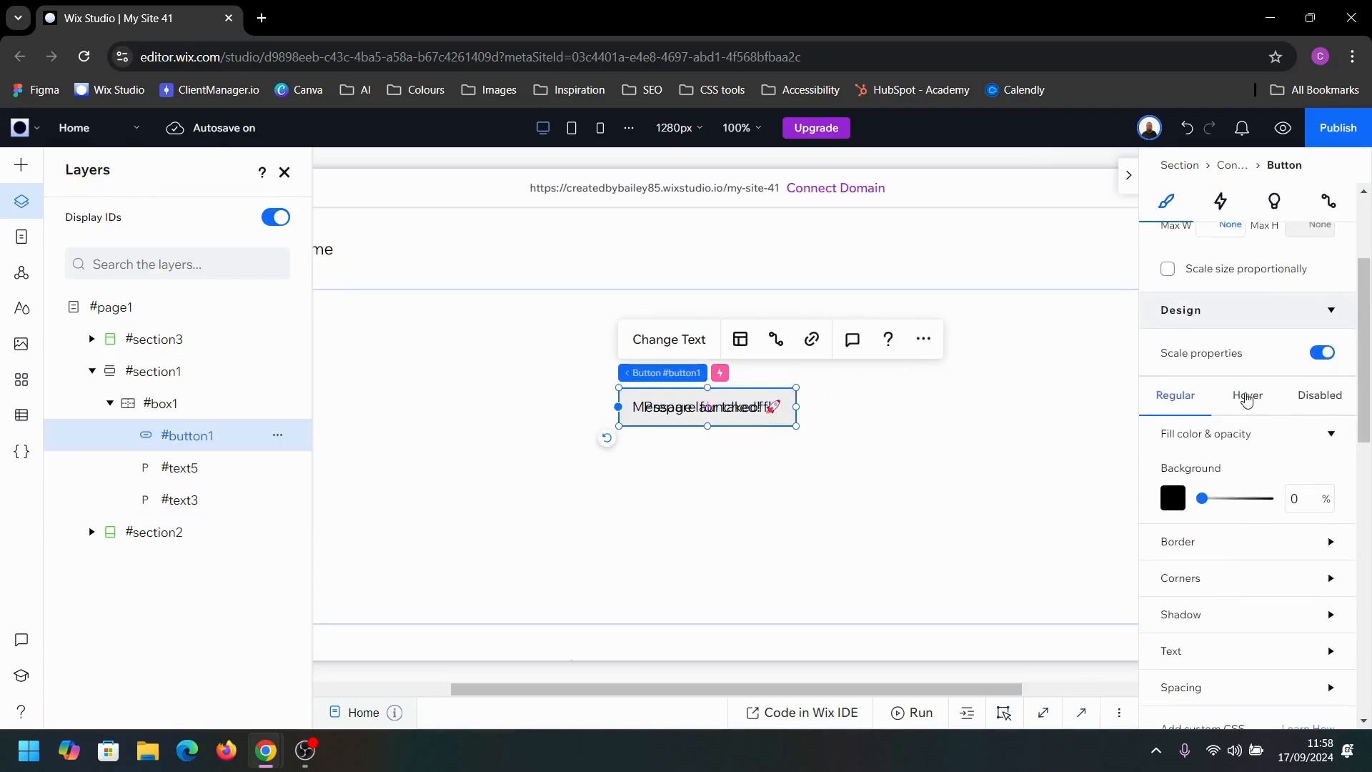
click(1247, 395)
drag(1276, 504, 1158, 508)
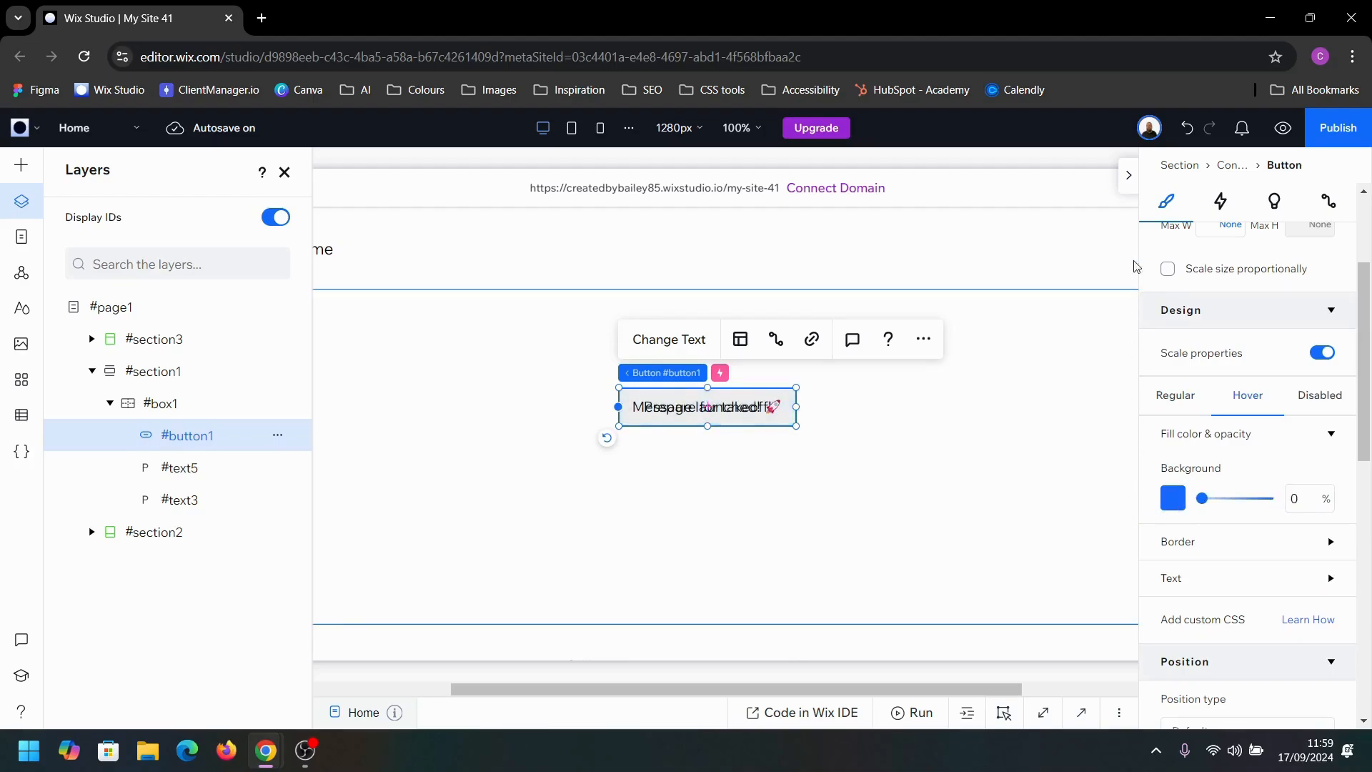
Step: Preview the page again to check the transparent button on hover, and return to editing
click(1129, 174)
click(1282, 129)
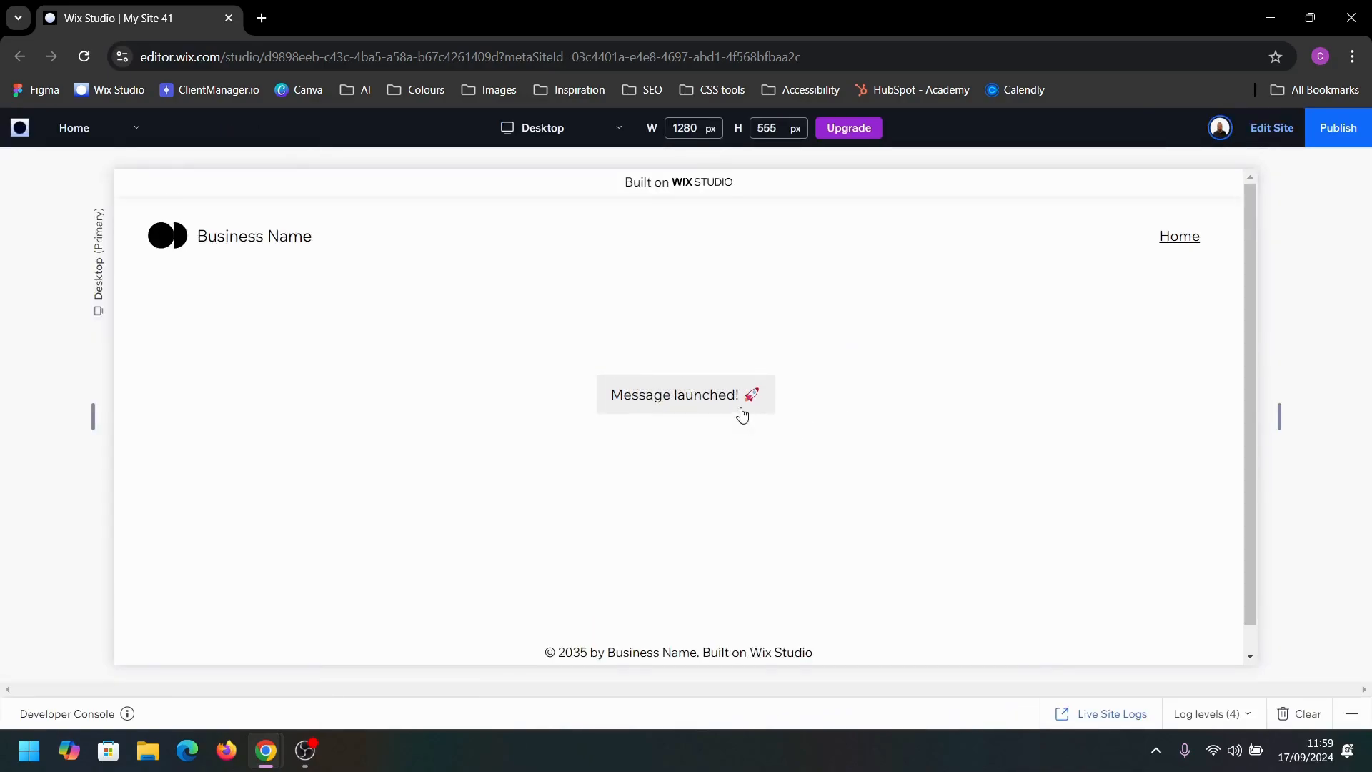
click(1276, 135)
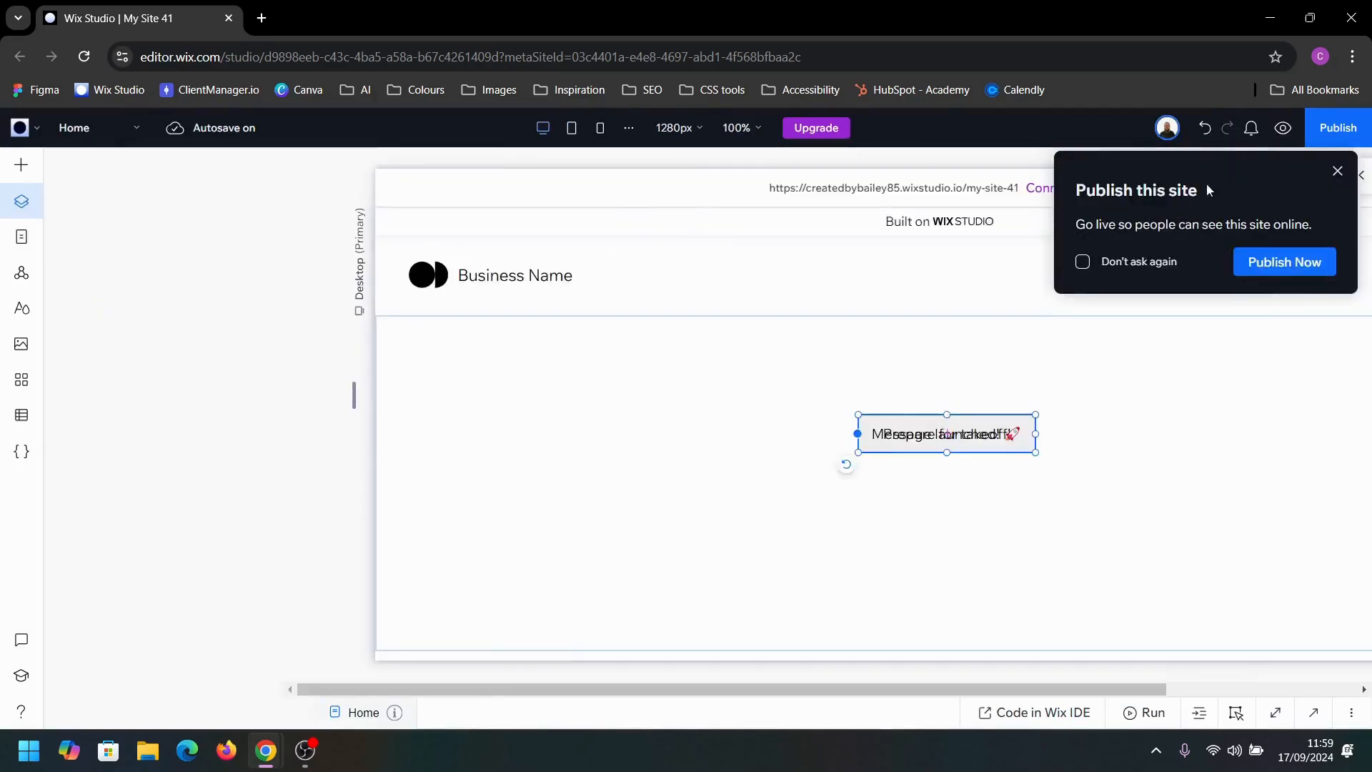
click(1338, 171)
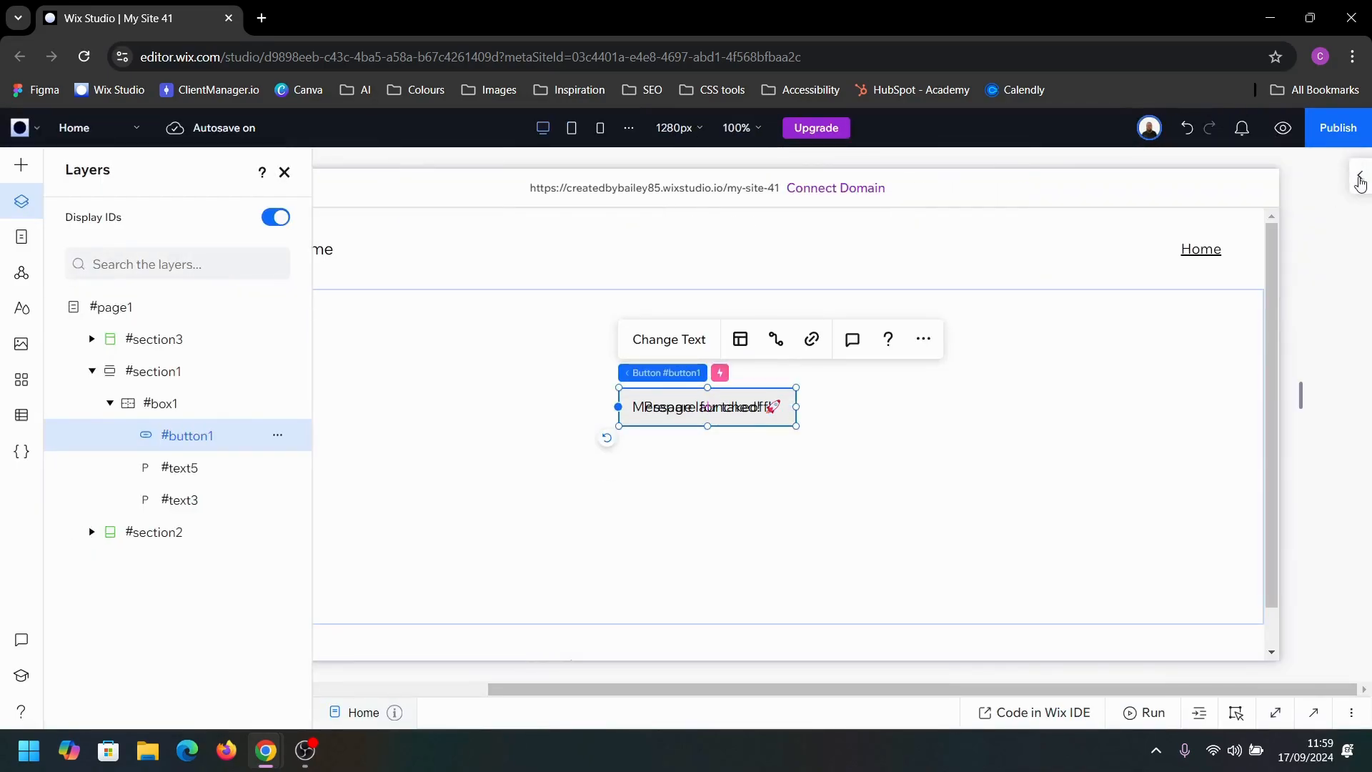
Step: Add another hover animation to the button with the "Message launched!" text (#text5) as the animated element
click(1360, 180)
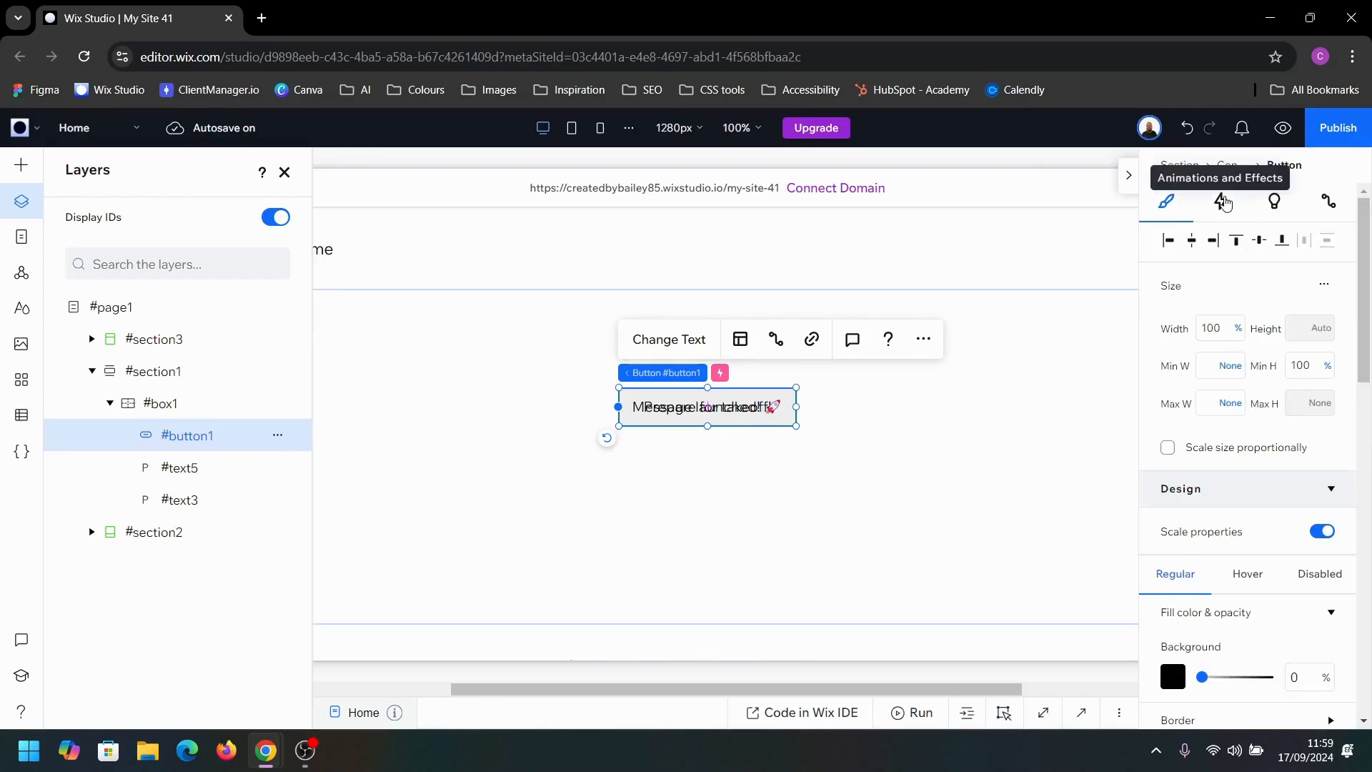
click(1225, 204)
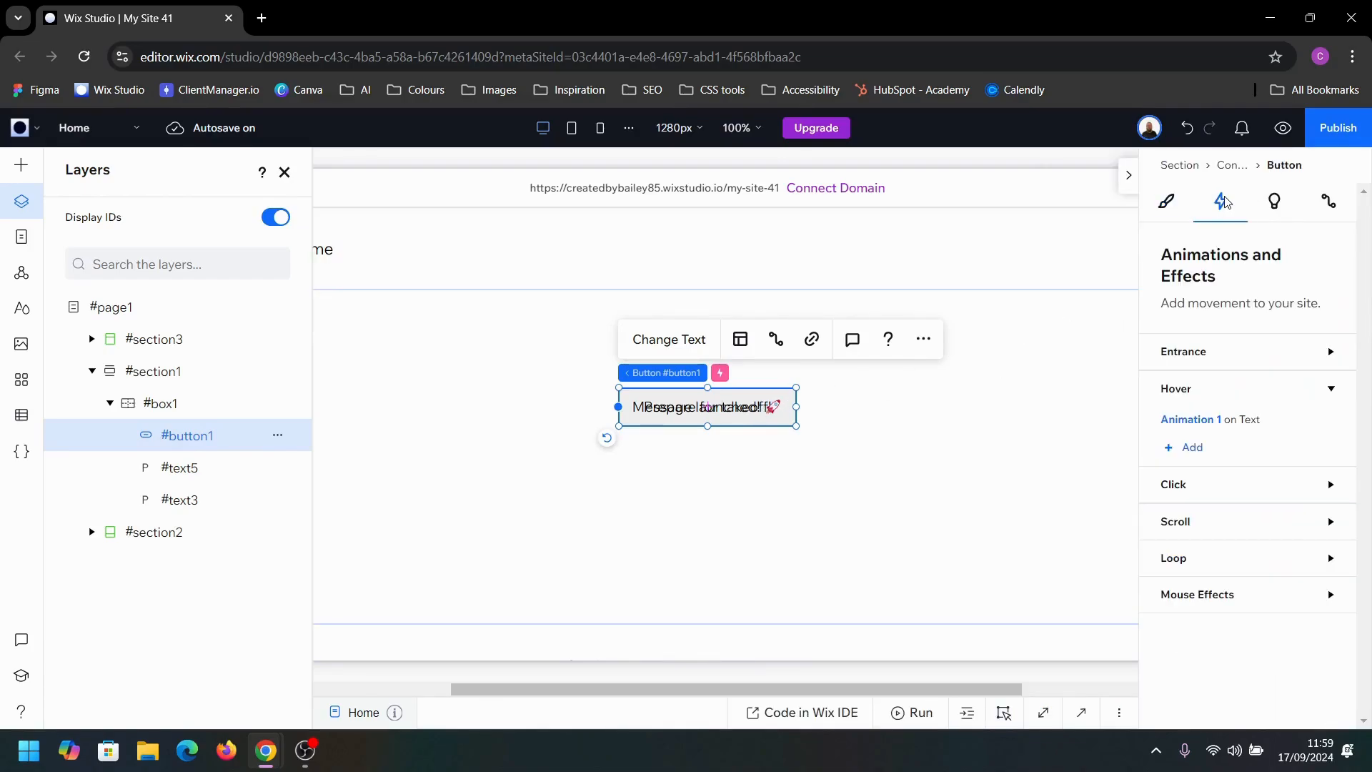
click(1192, 449)
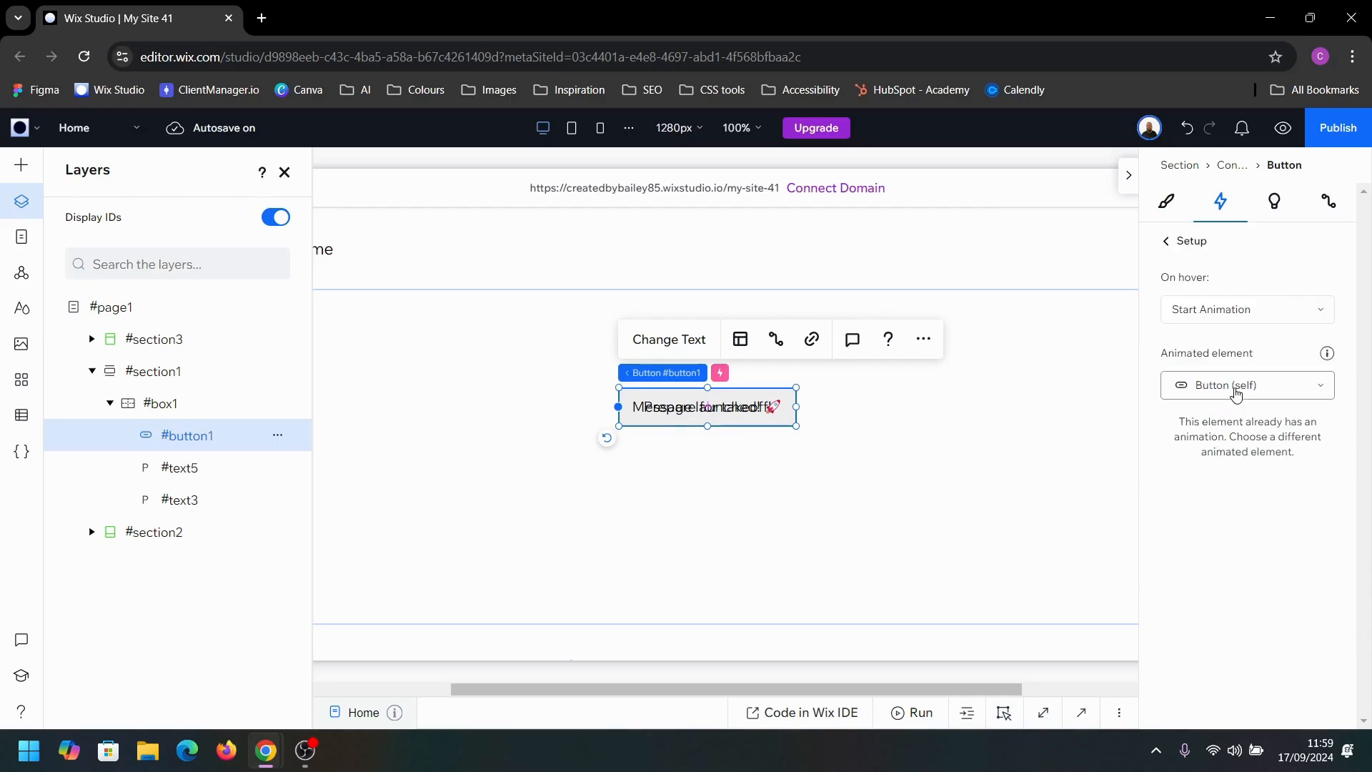
click(1236, 386)
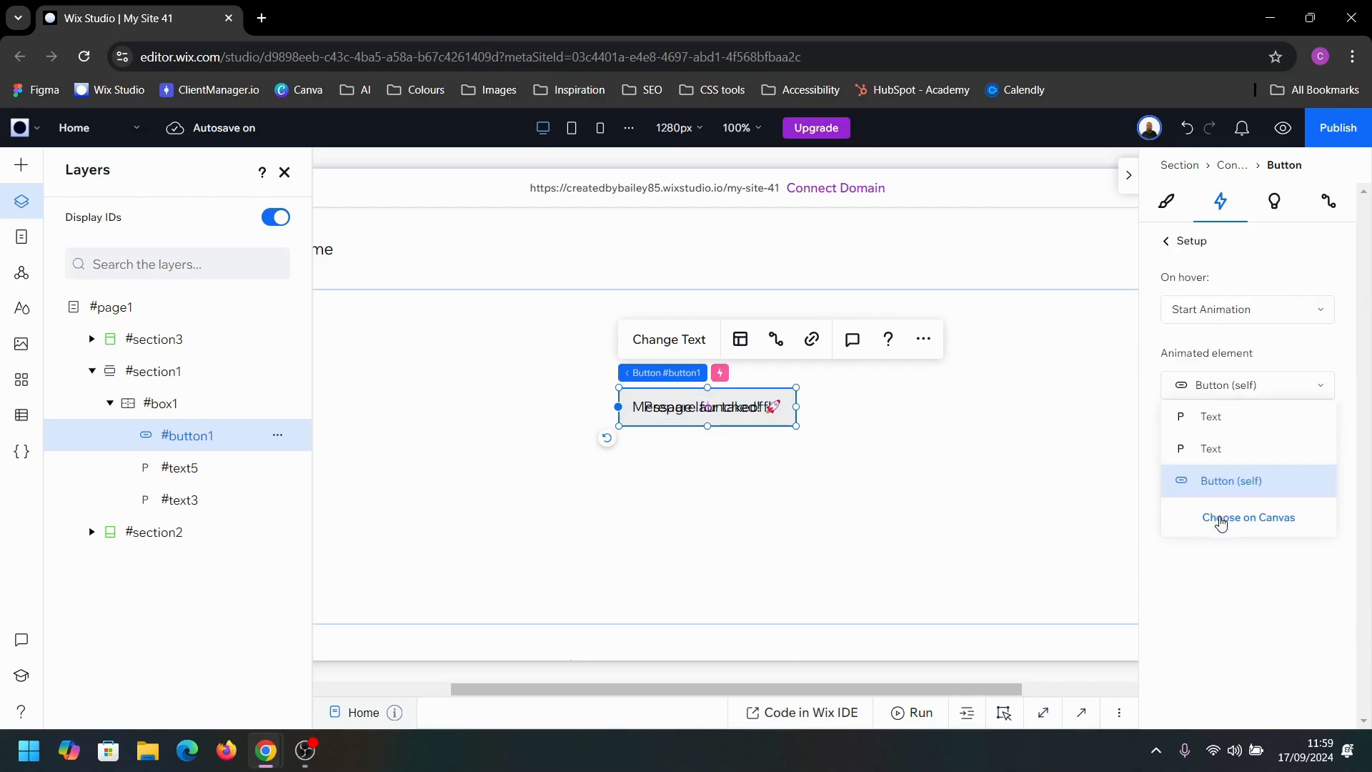
click(1218, 521)
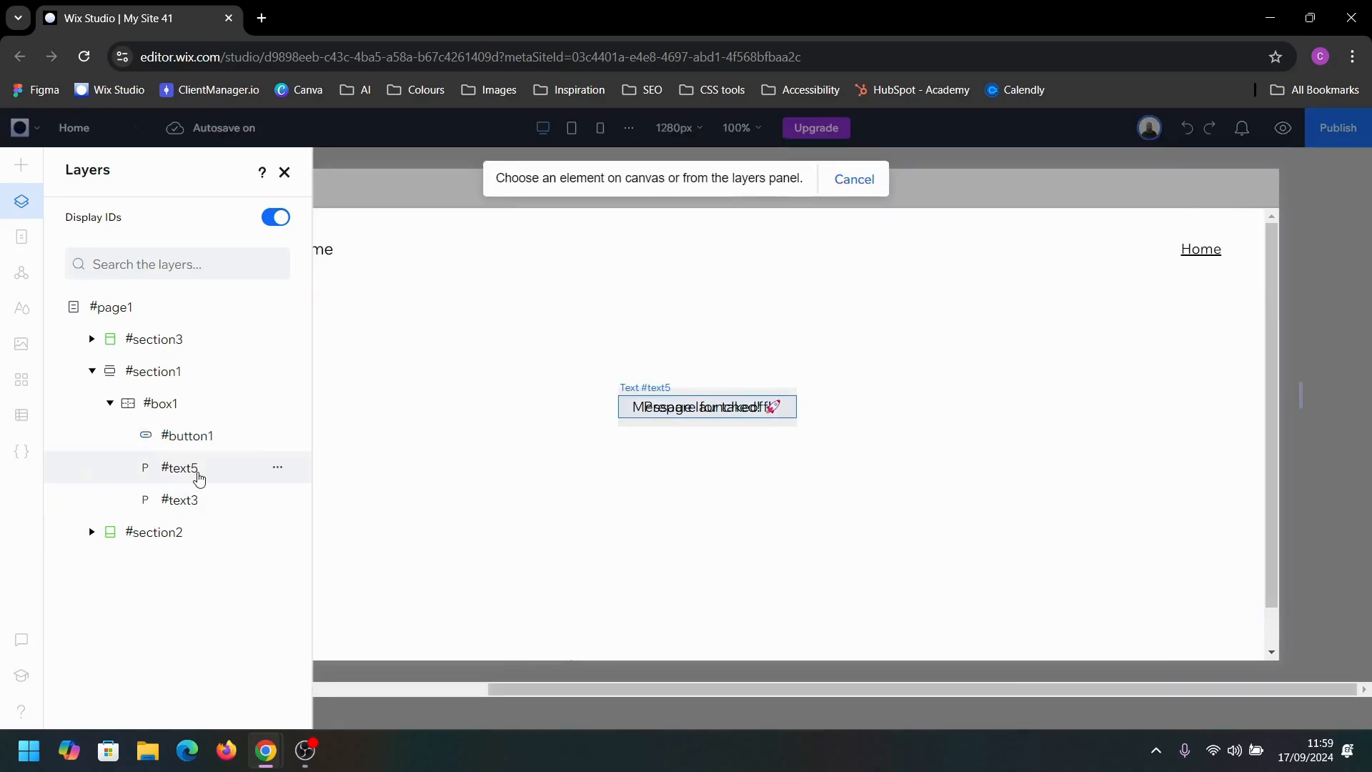
click(198, 474)
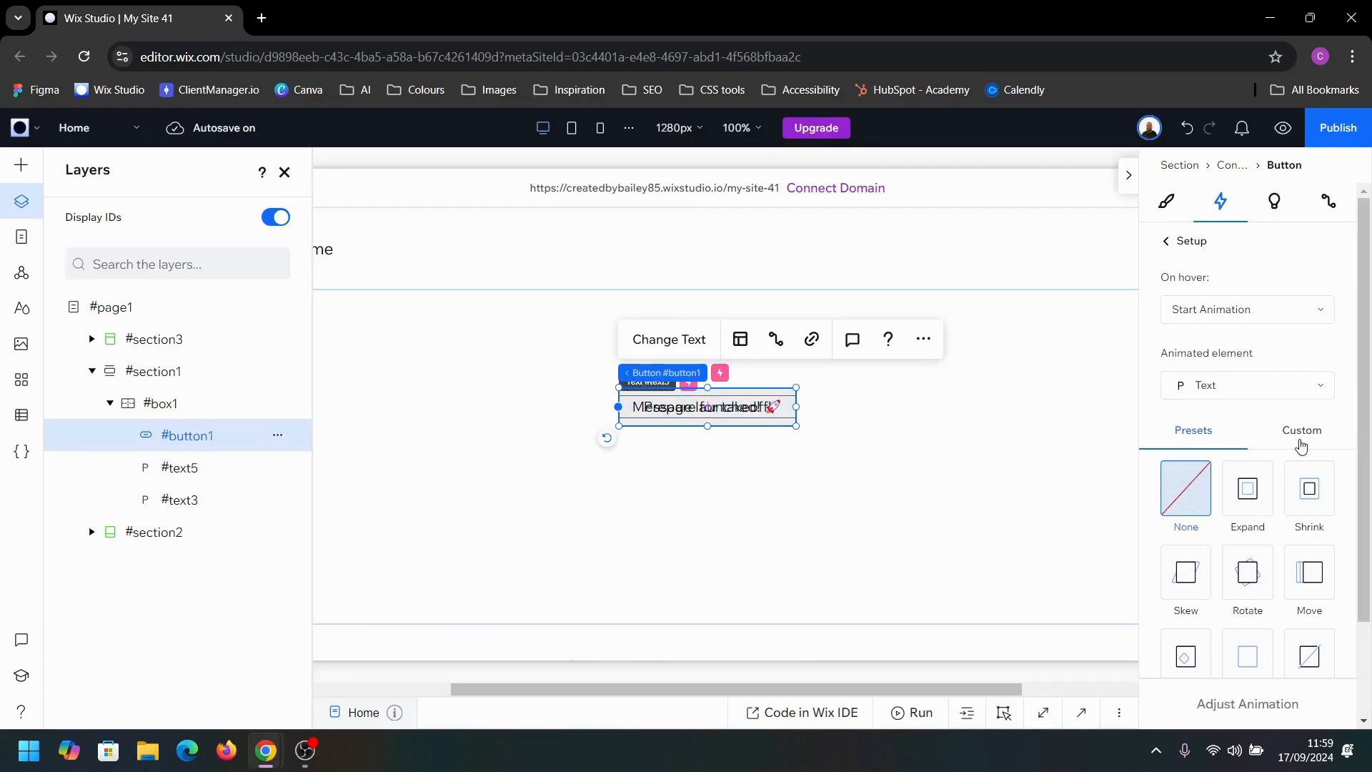
Step: Create a custom animation for the "Message launched!" text and set its initial state's Y translation to 50 px
click(1306, 431)
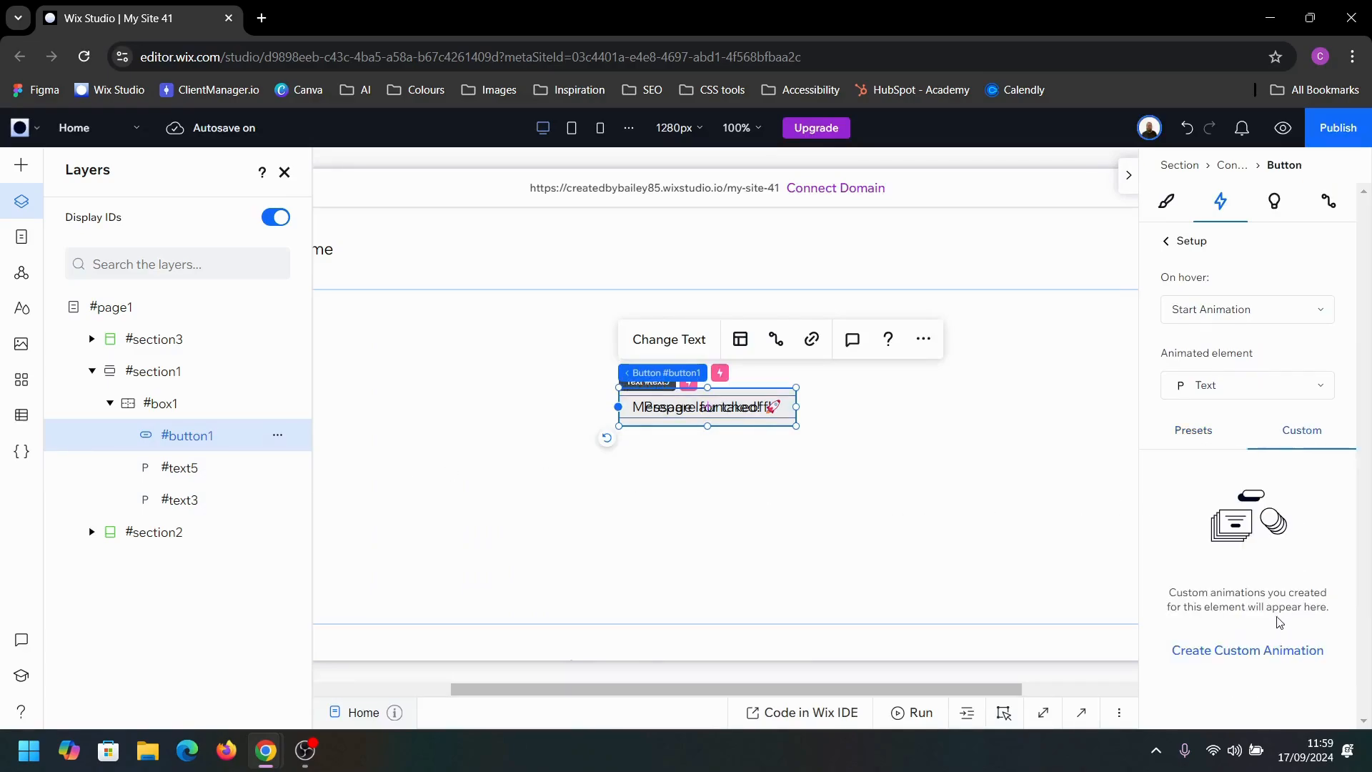
click(1230, 653)
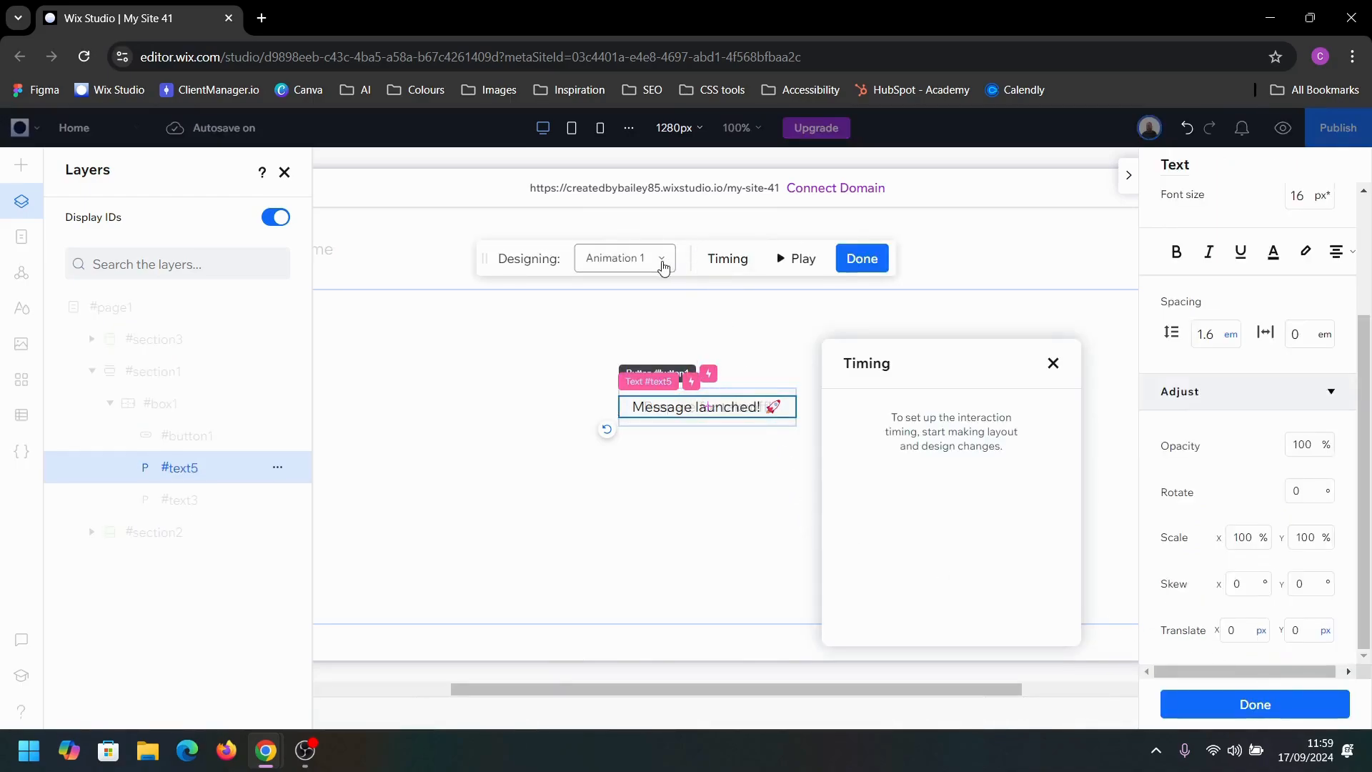
click(656, 263)
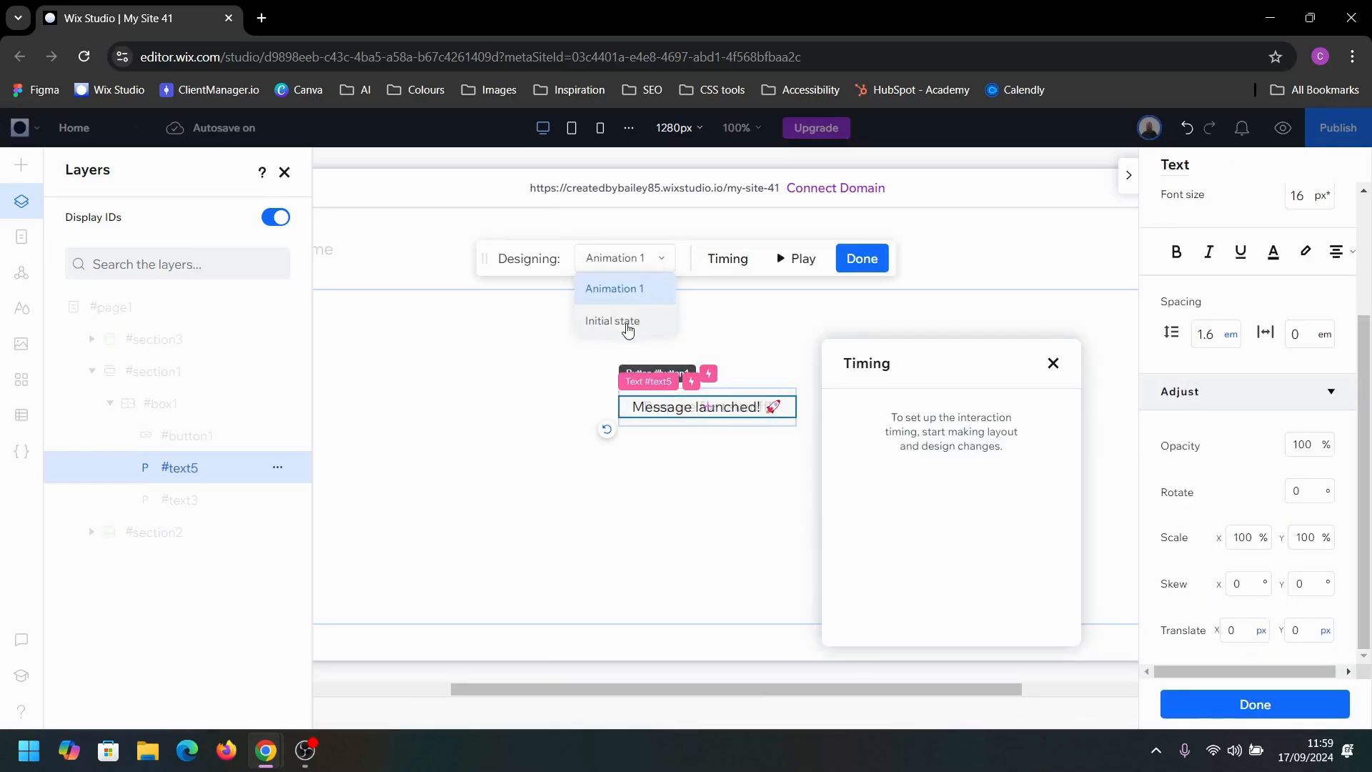
click(628, 328)
click(1307, 438)
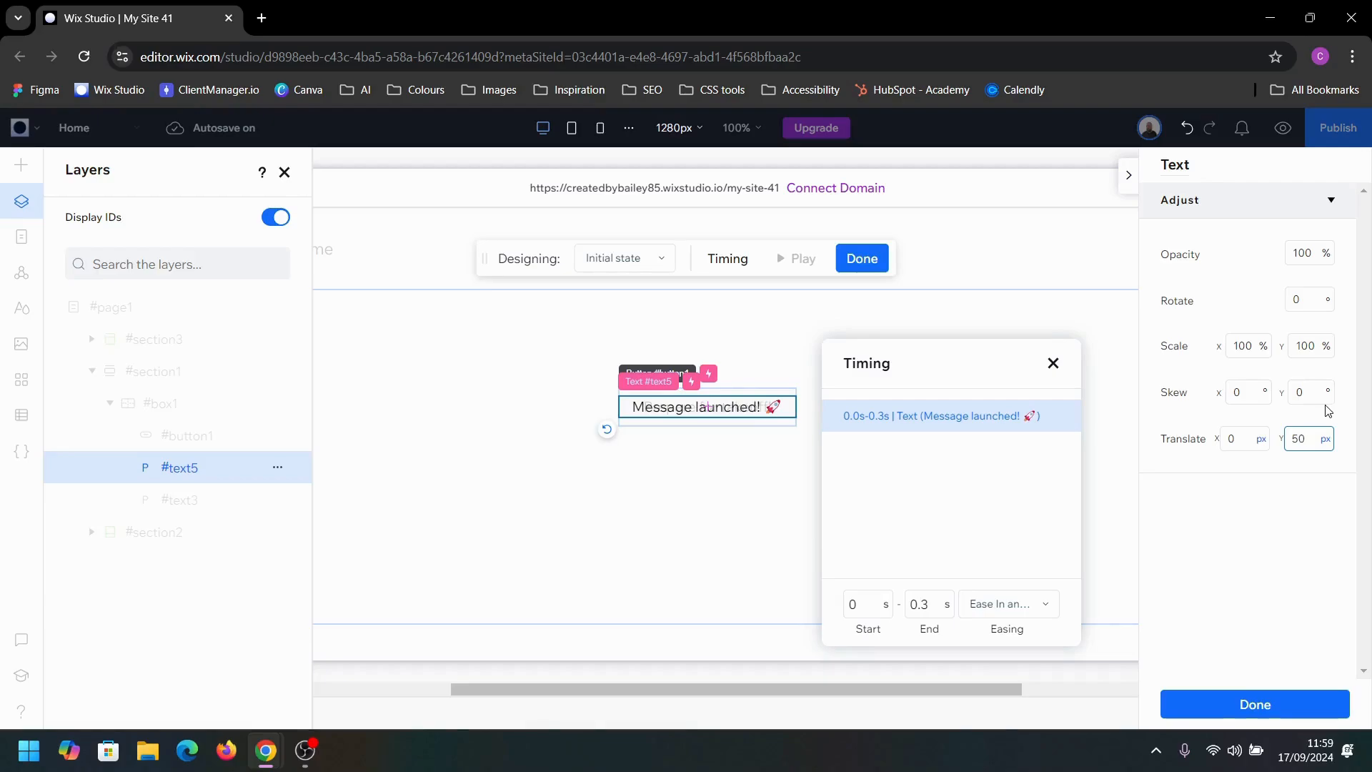
key(Return)
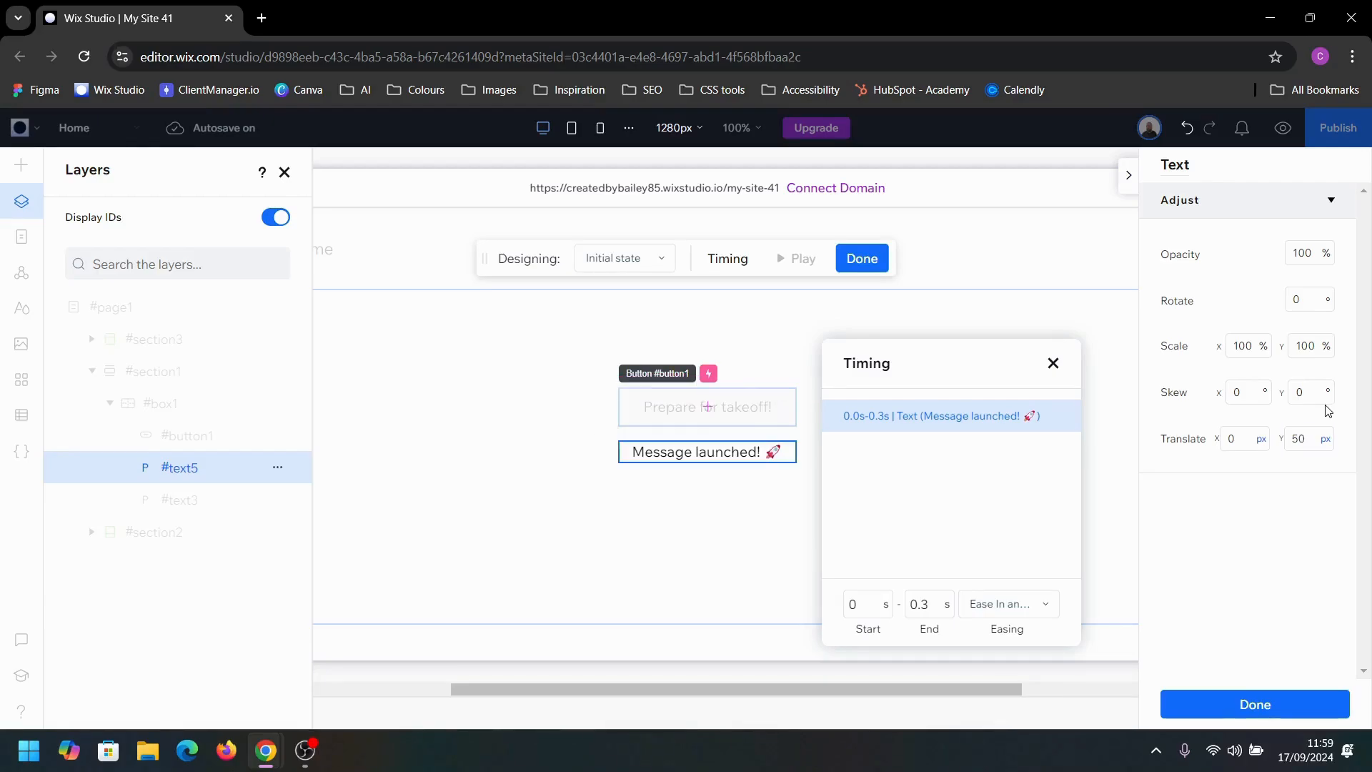
Step: Set the initial state of the "Message launched!" text to 150% scale in both X and Y and 0% opacity
click(1250, 337)
text(15)
key(Tab)
text(150)
click(1322, 252)
text(0)
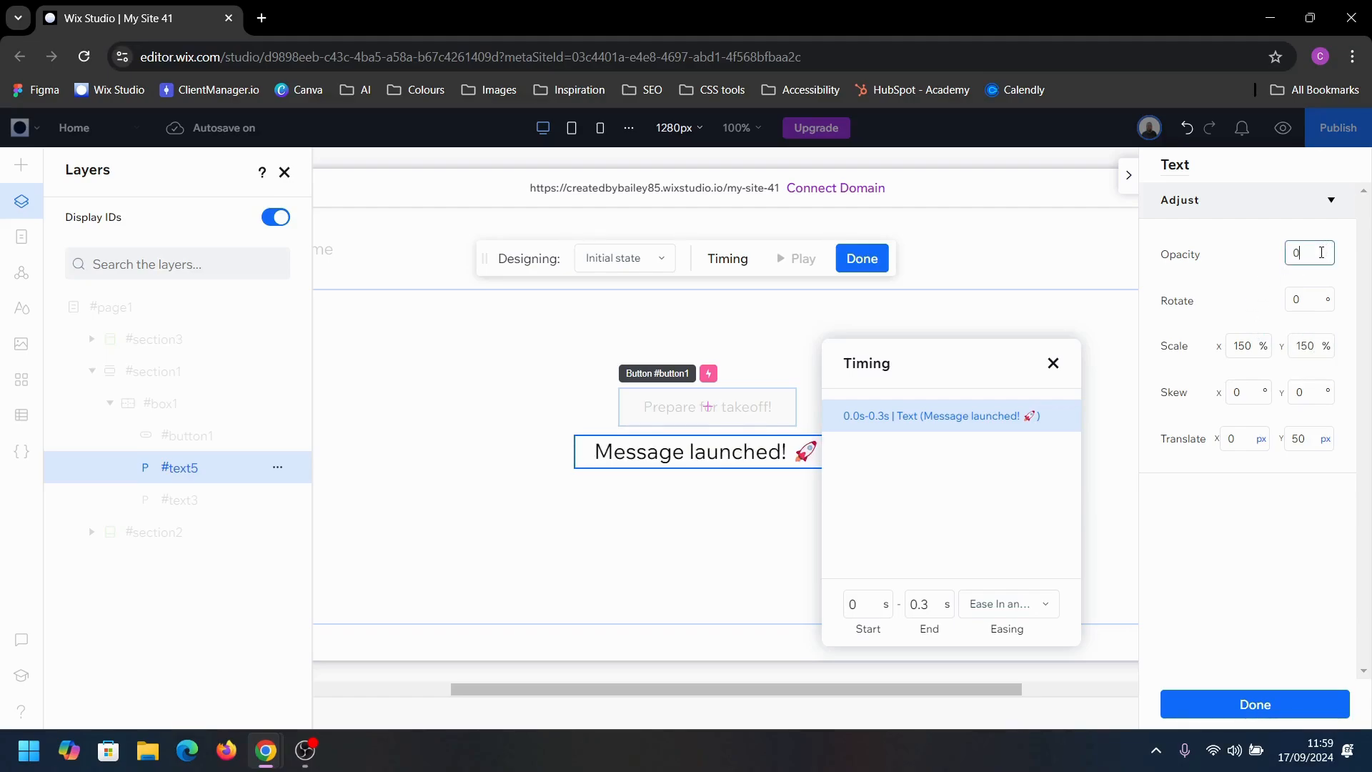
key(Return)
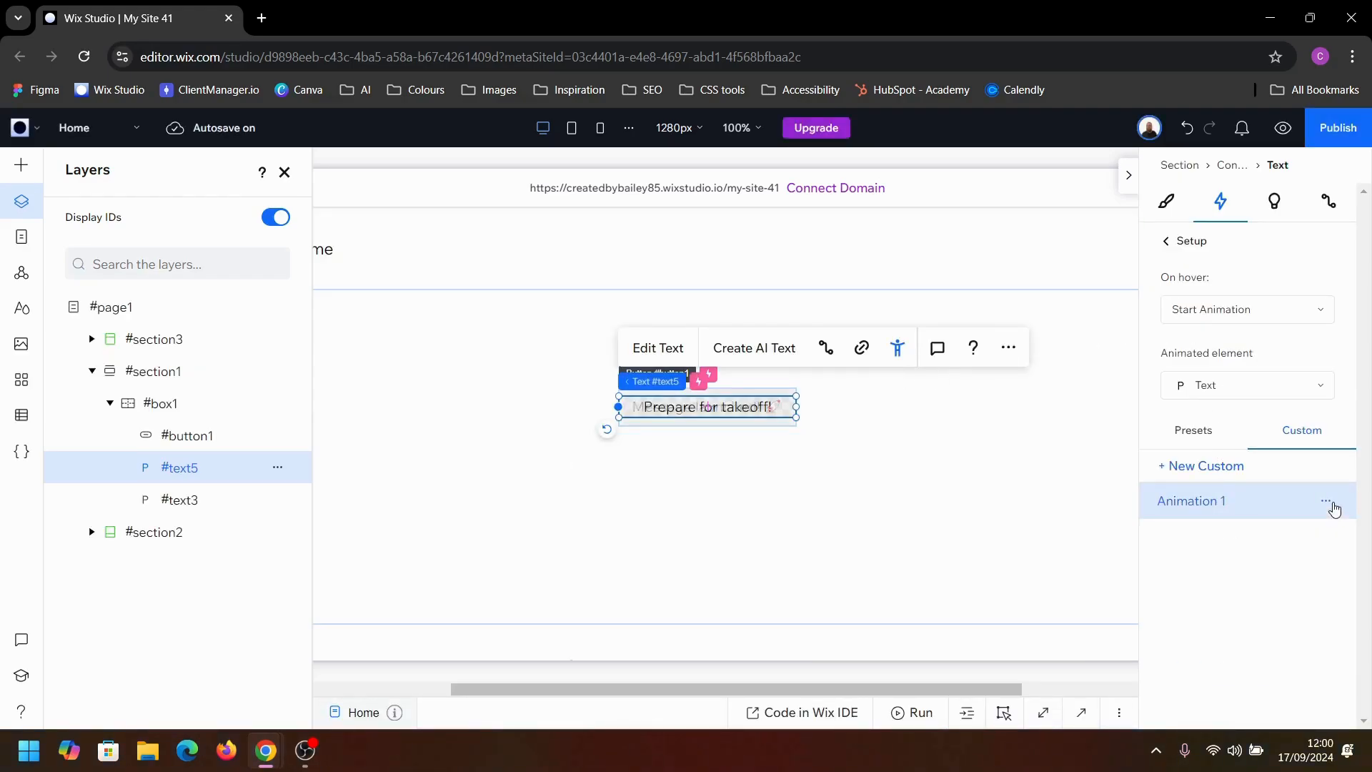
Step: Reopen the "Message launched!" text's custom animation to review its hover state, and finish editing it
click(1325, 501)
click(1300, 527)
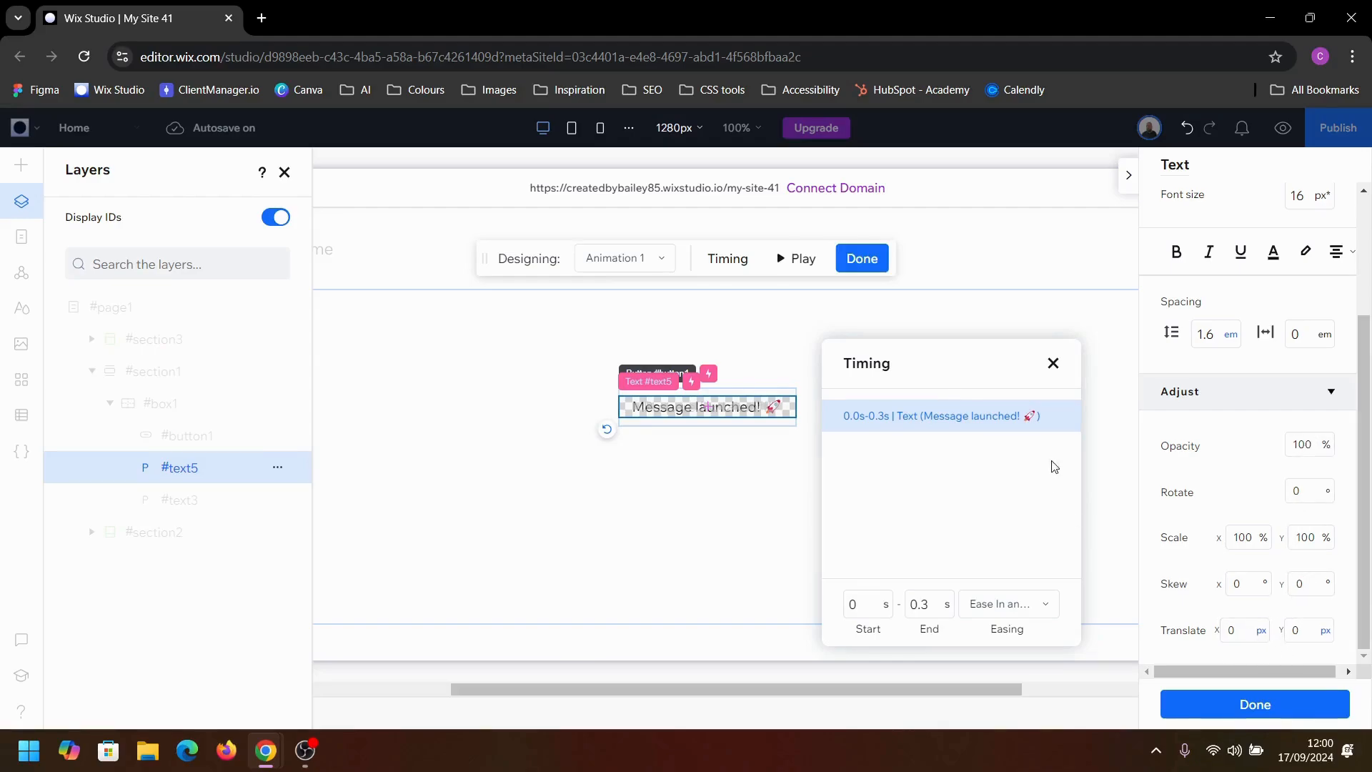
click(1052, 366)
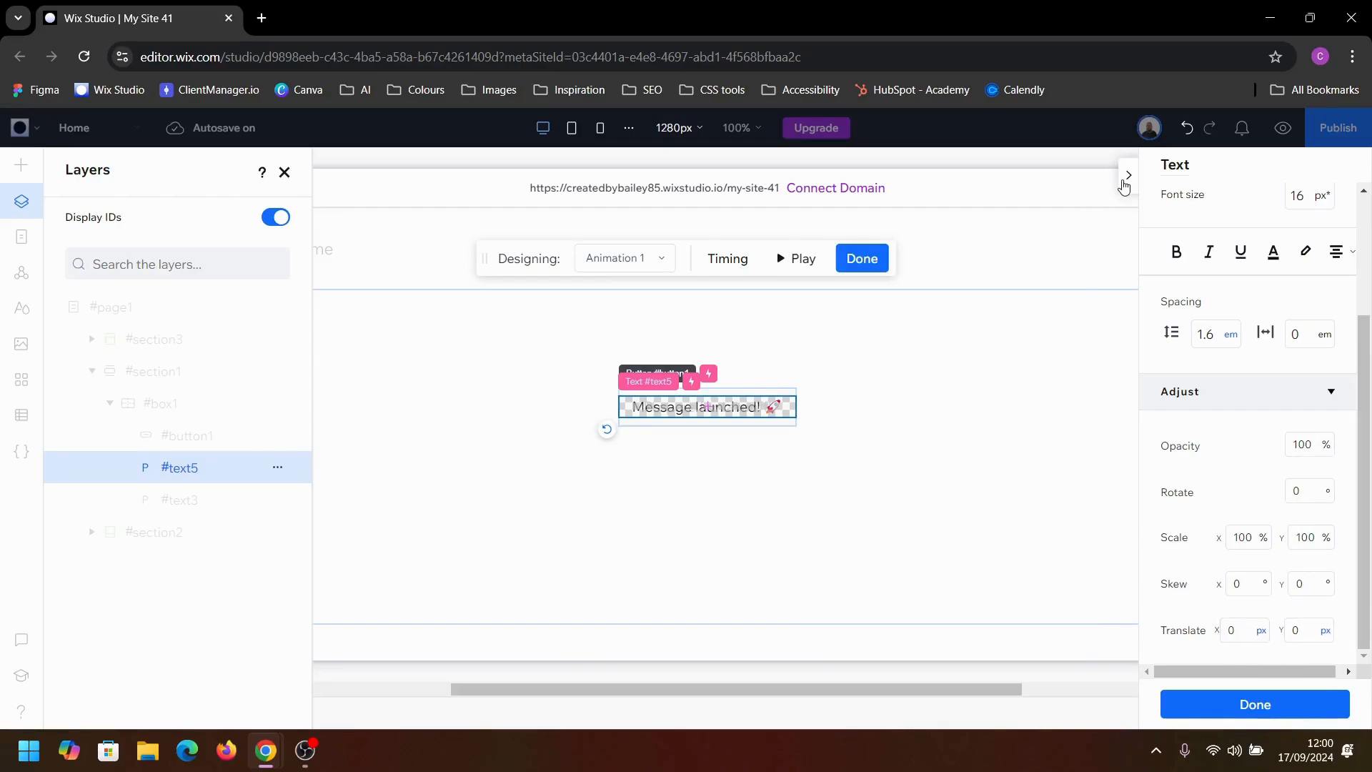
click(1127, 175)
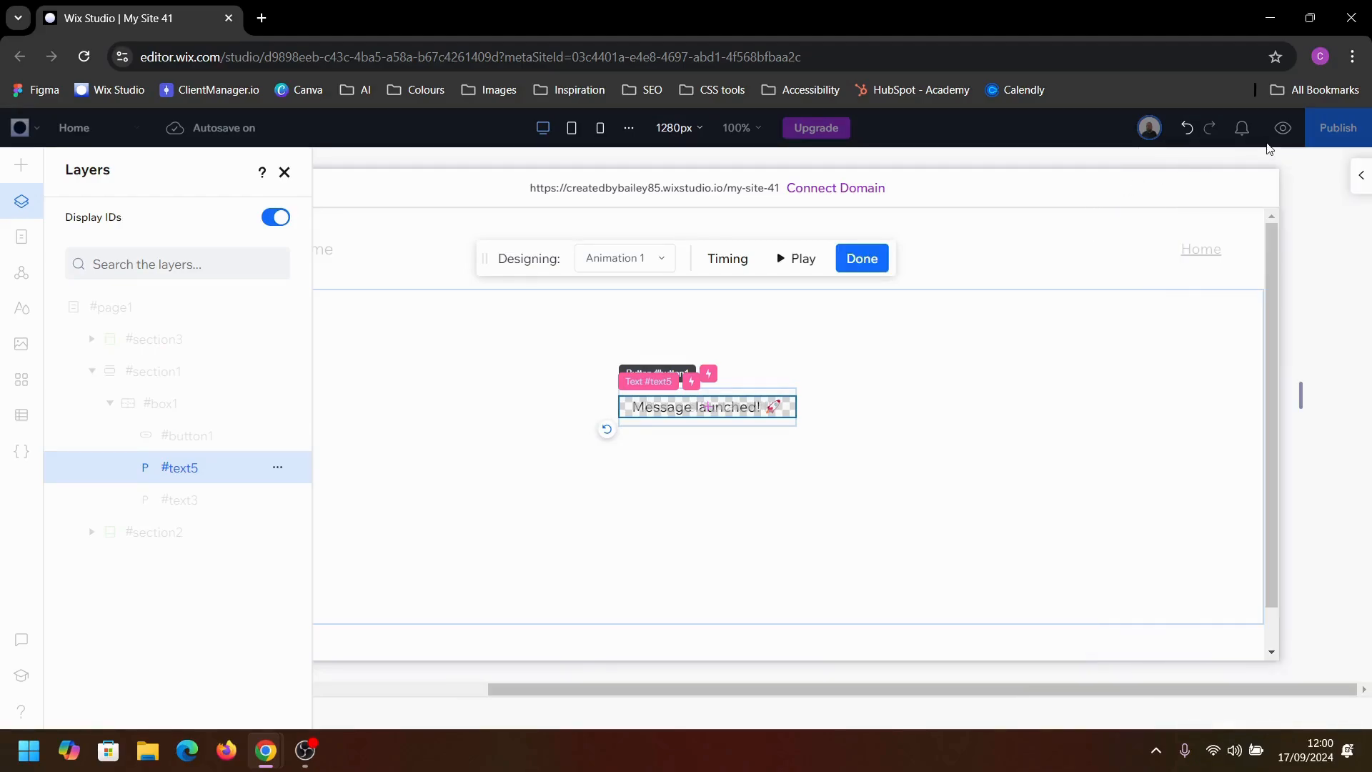
click(864, 258)
click(870, 280)
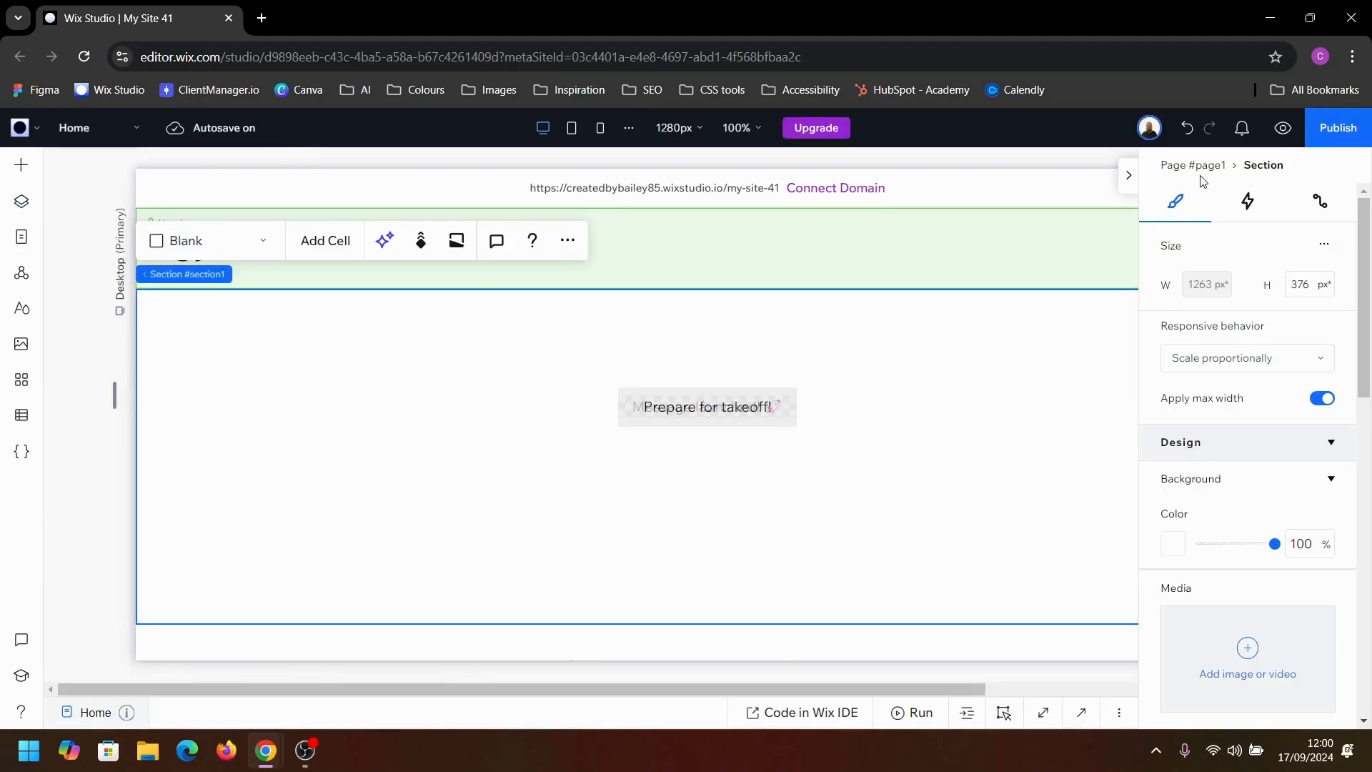
Step: Preview the page, test the swap between the button's two texts on hover, and return to the editor
click(1126, 178)
click(1282, 128)
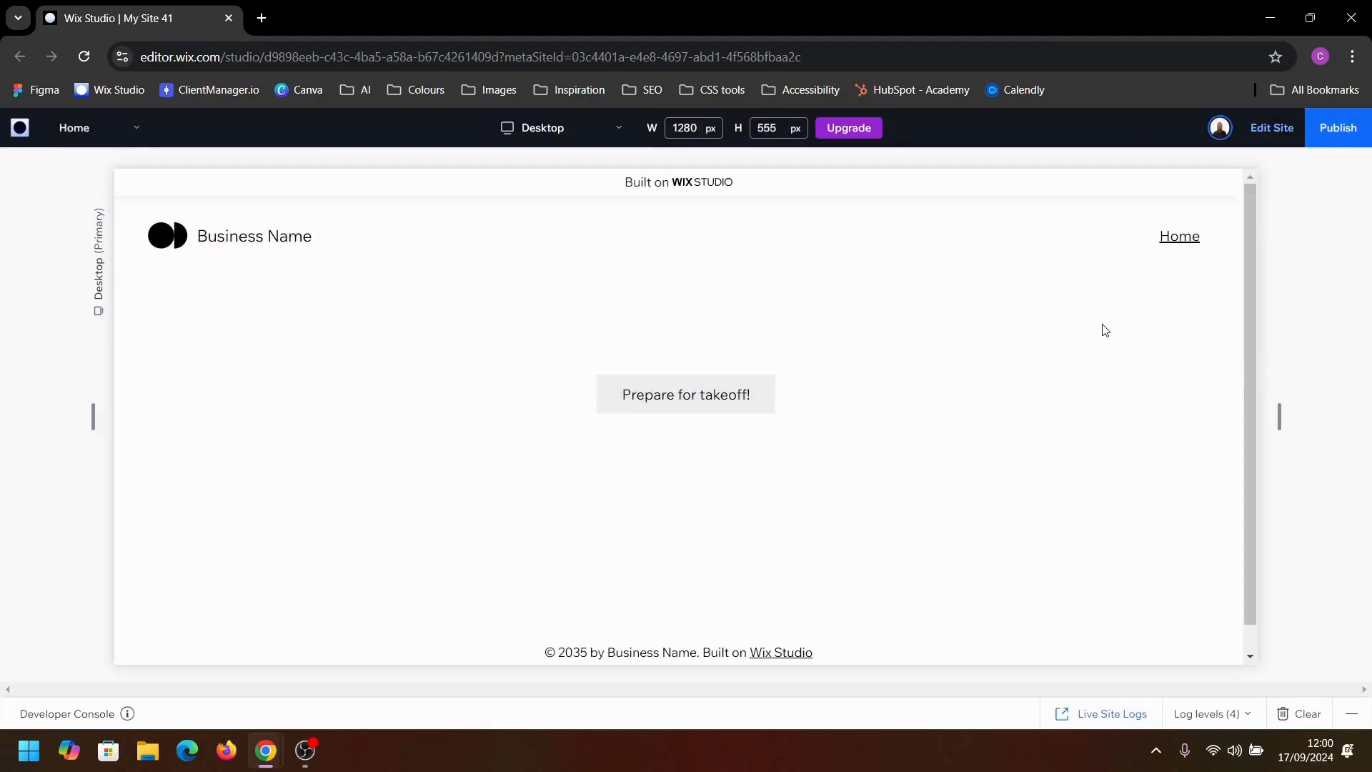
click(749, 395)
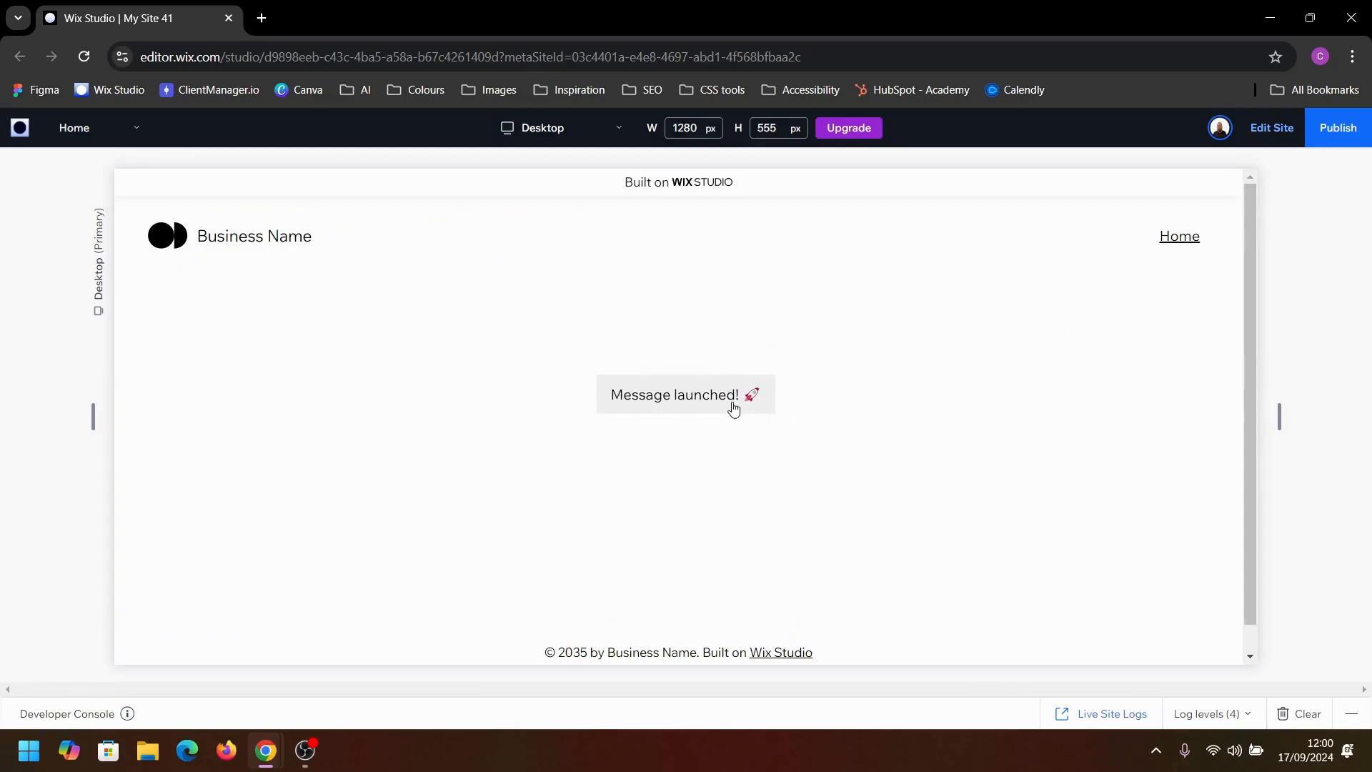
click(750, 398)
click(735, 399)
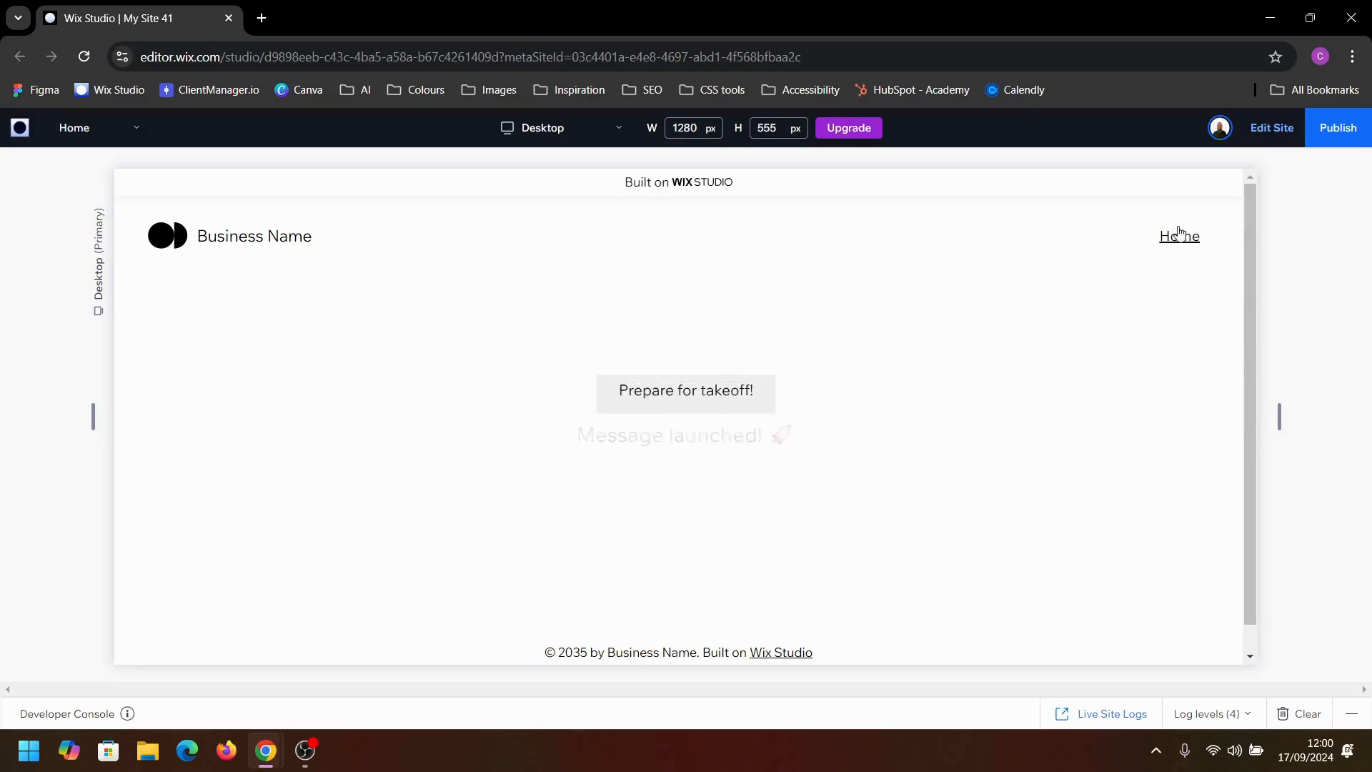
click(1266, 139)
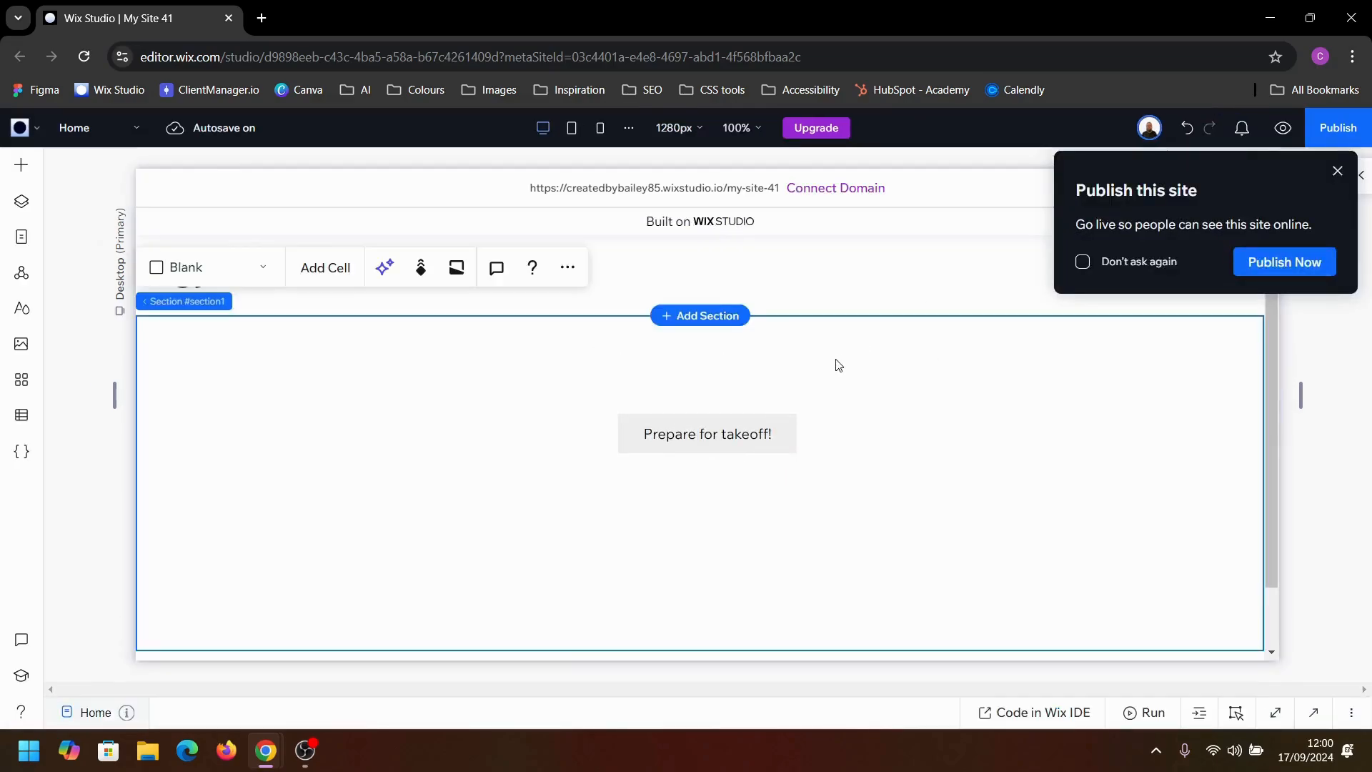
Step: Set the button container's overflow content to Hide
click(781, 404)
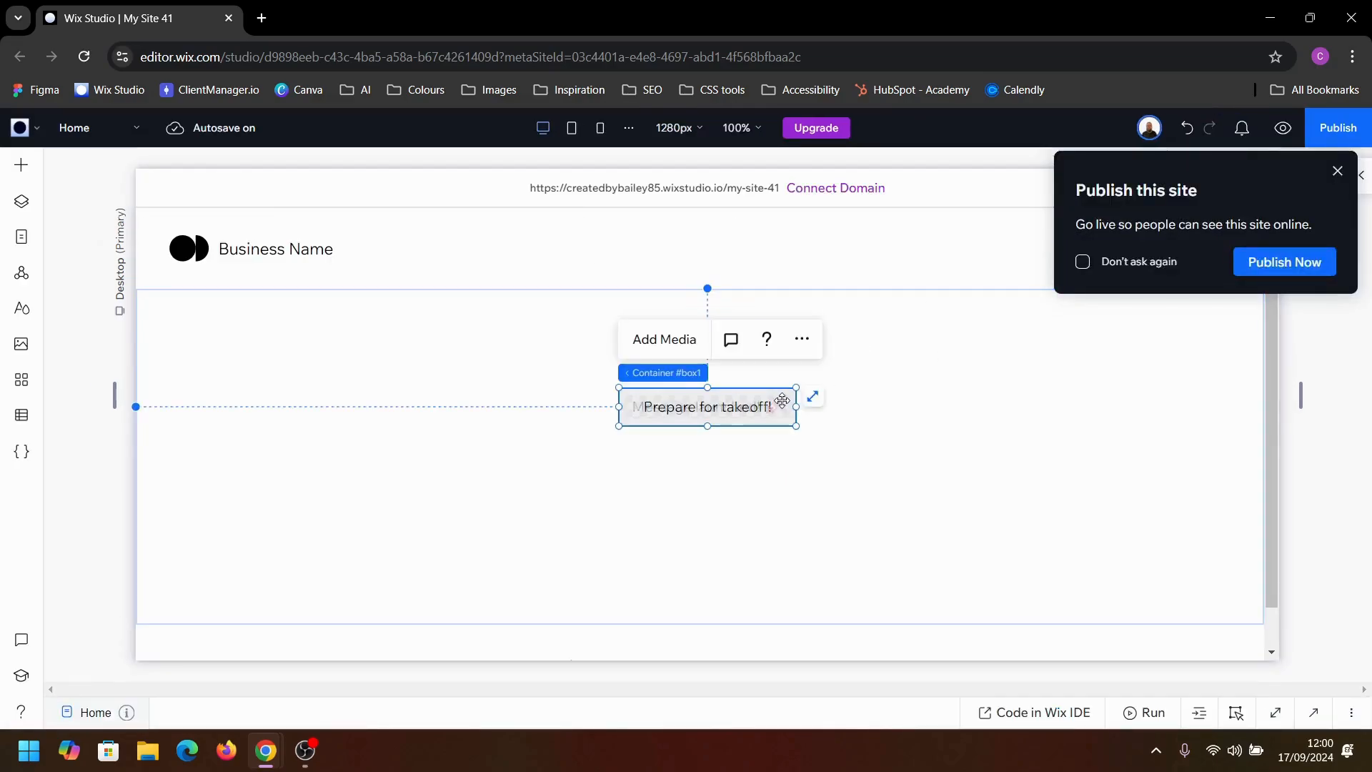
click(1335, 173)
click(1363, 183)
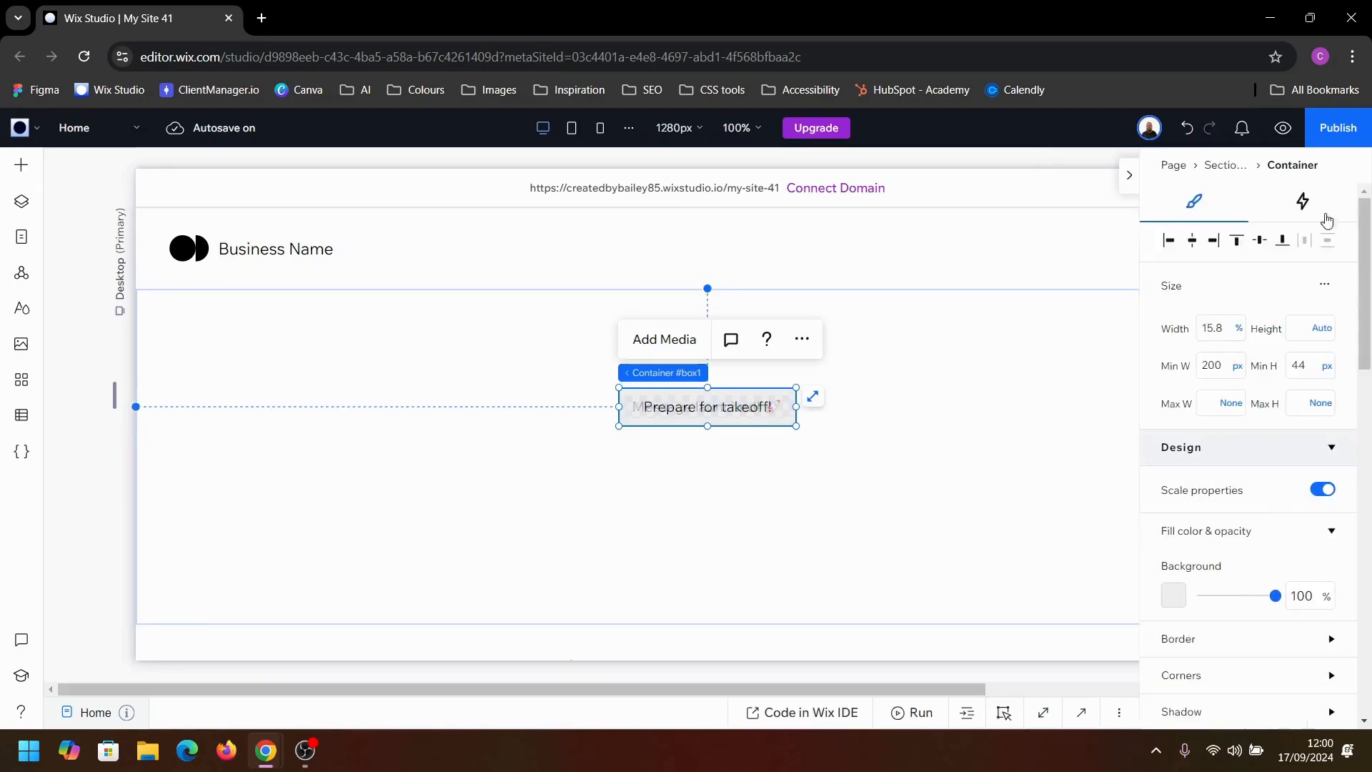
scroll(1247, 579, down, 5)
scroll(1243, 591, down, 1)
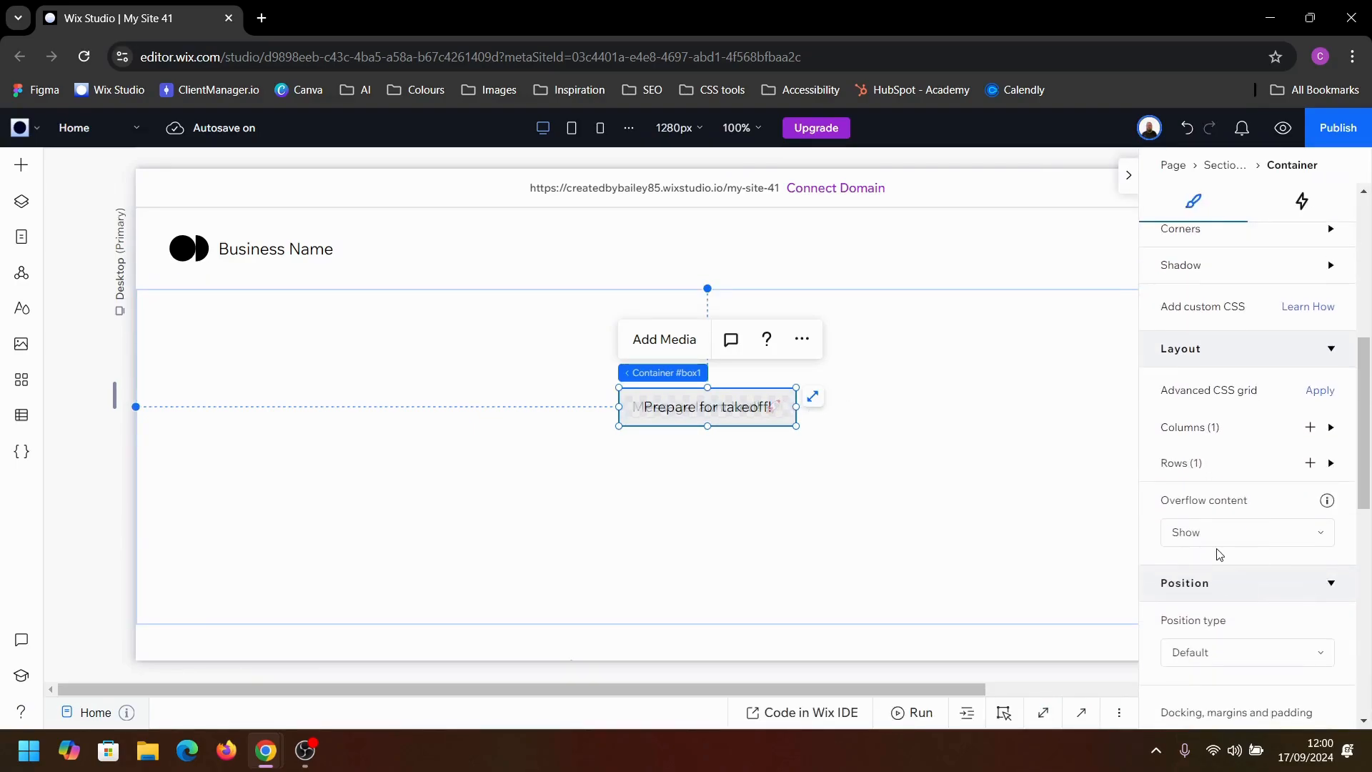
click(1234, 534)
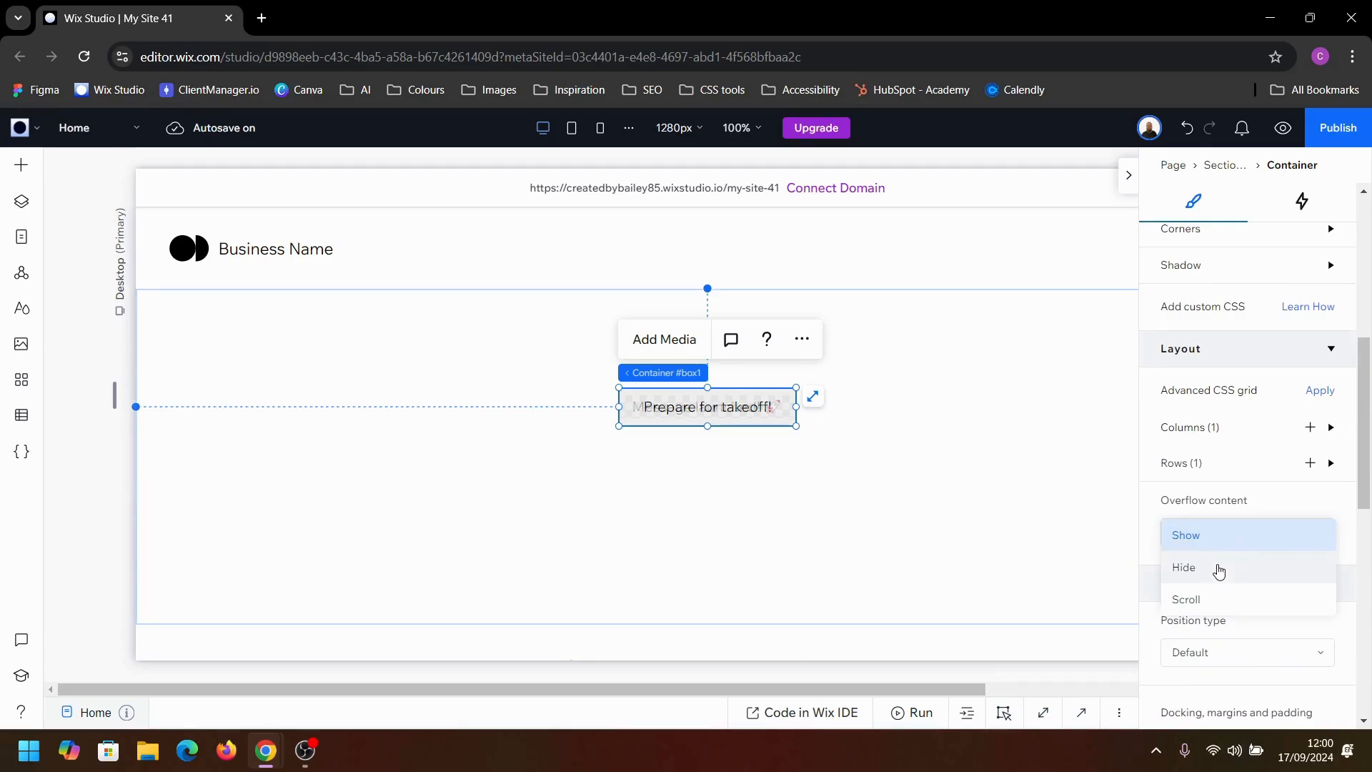
click(1215, 569)
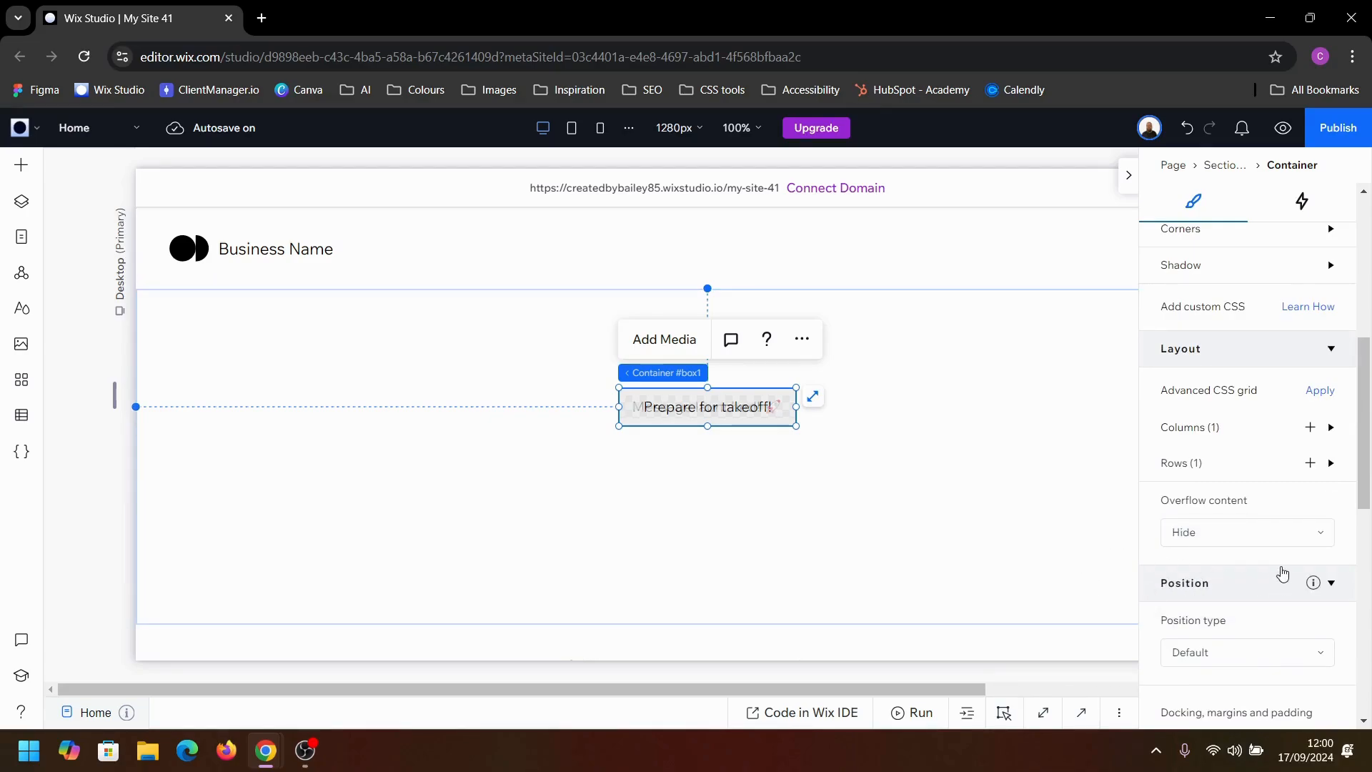
click(1331, 348)
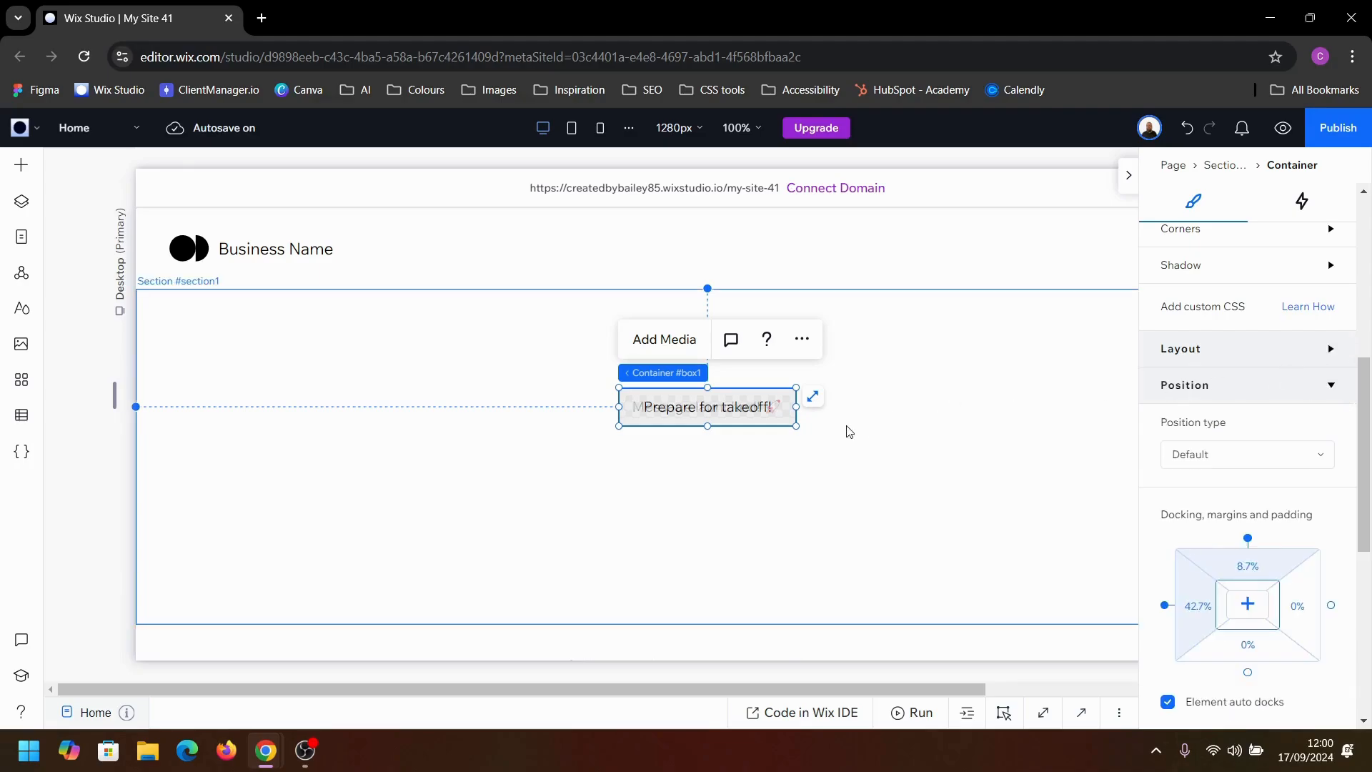
click(670, 443)
click(740, 461)
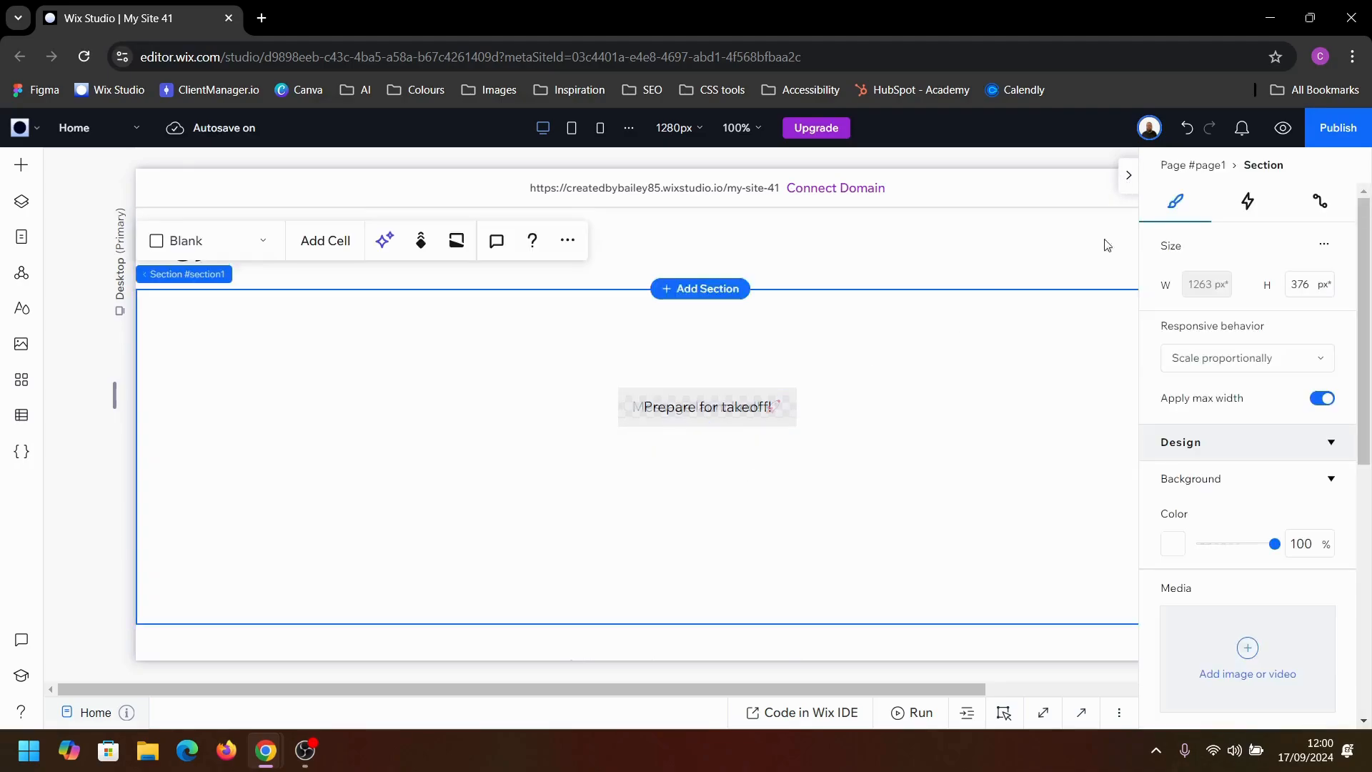
Step: Preview the page, test the text swap on hover with the clipped overflow, and return to the editor
click(1284, 128)
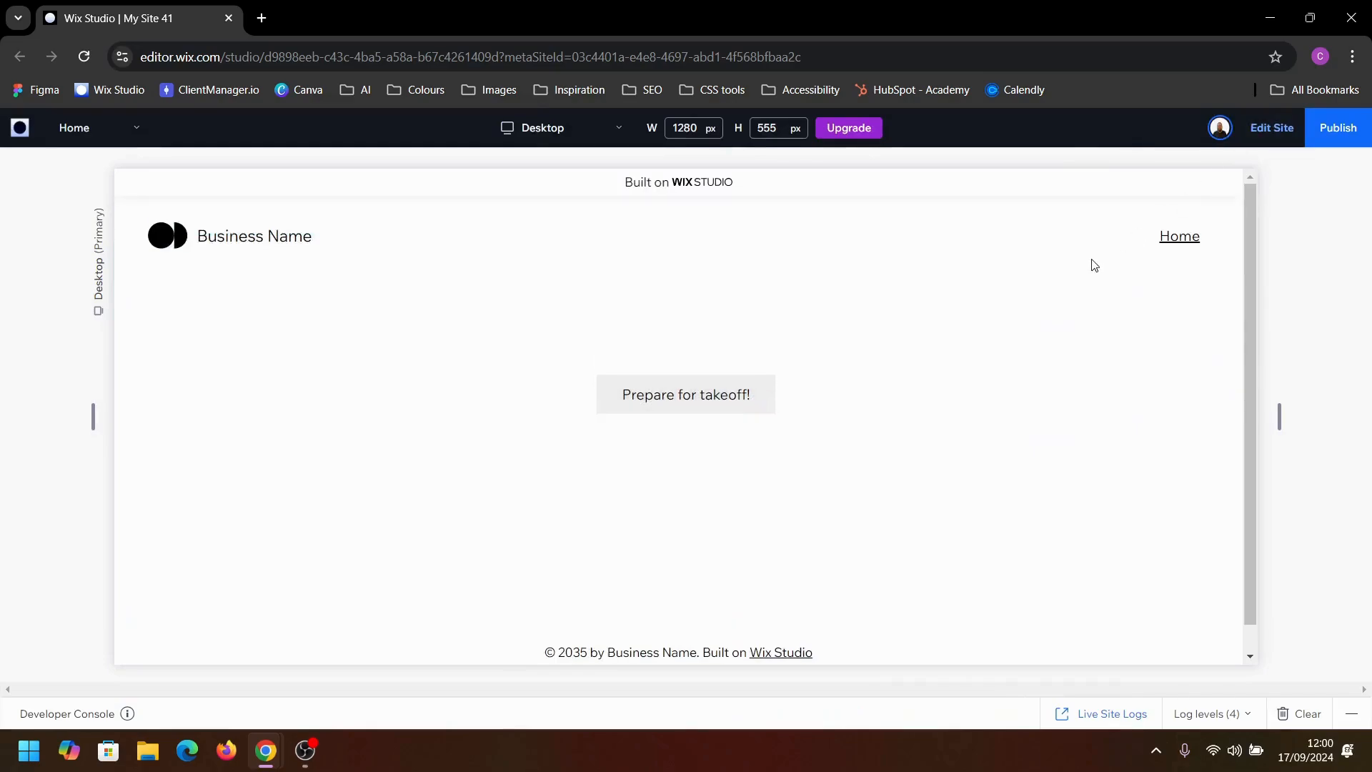
click(720, 403)
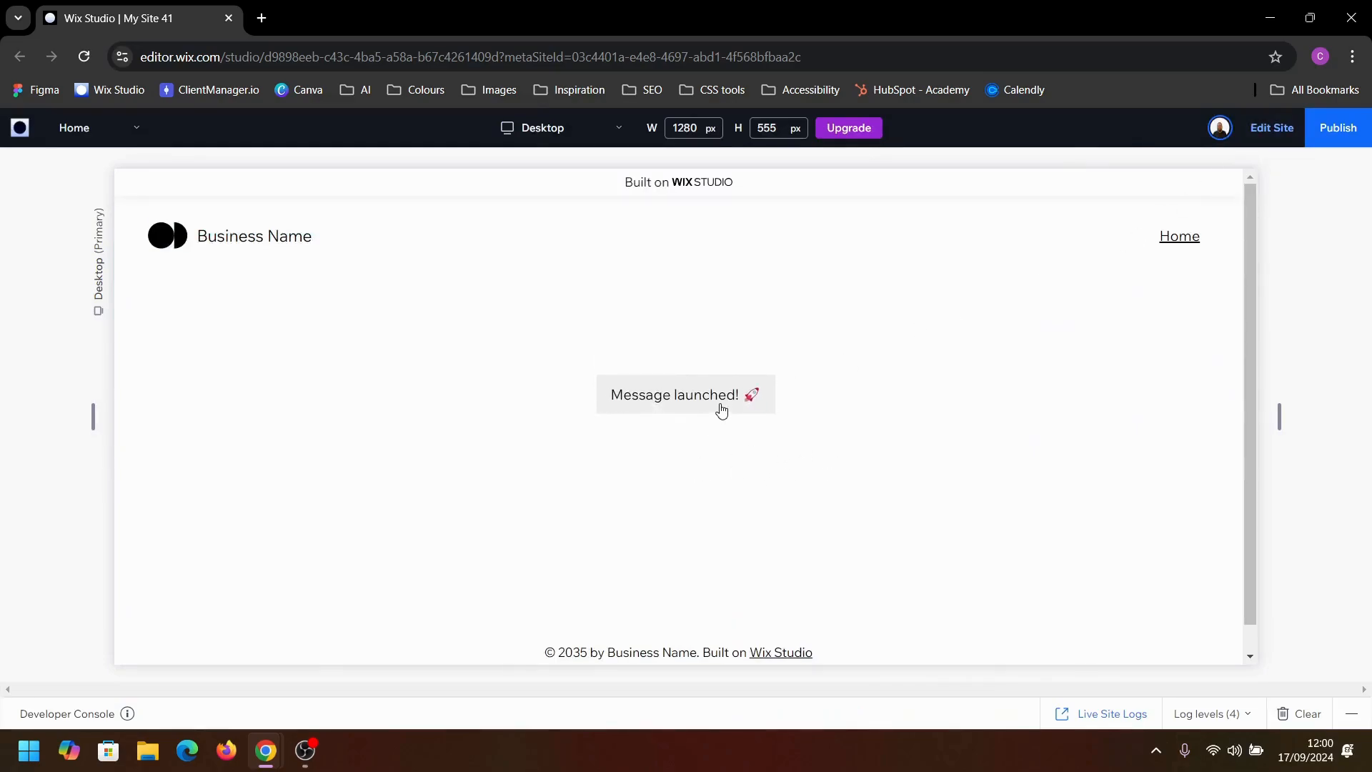
click(1272, 129)
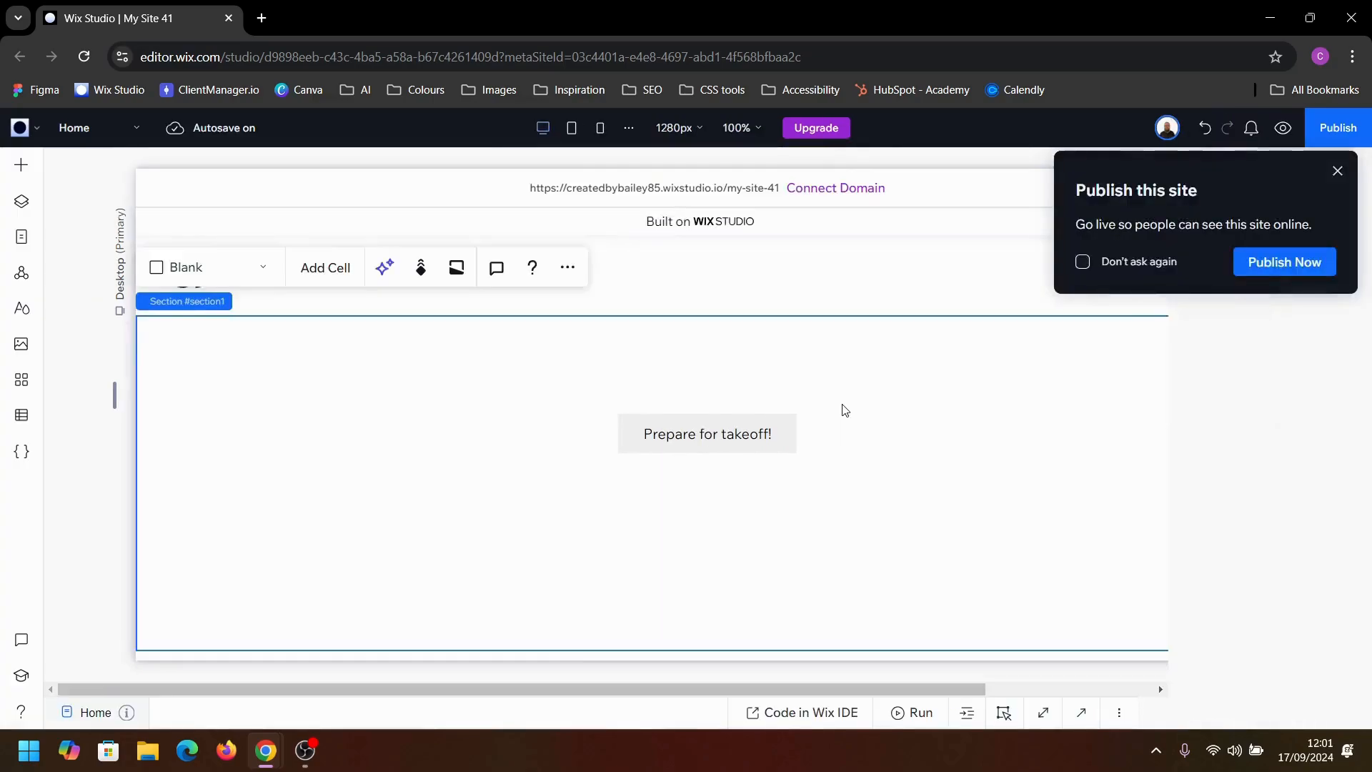
click(1333, 176)
Step: Change the button container's background to the light blue theme color
click(754, 392)
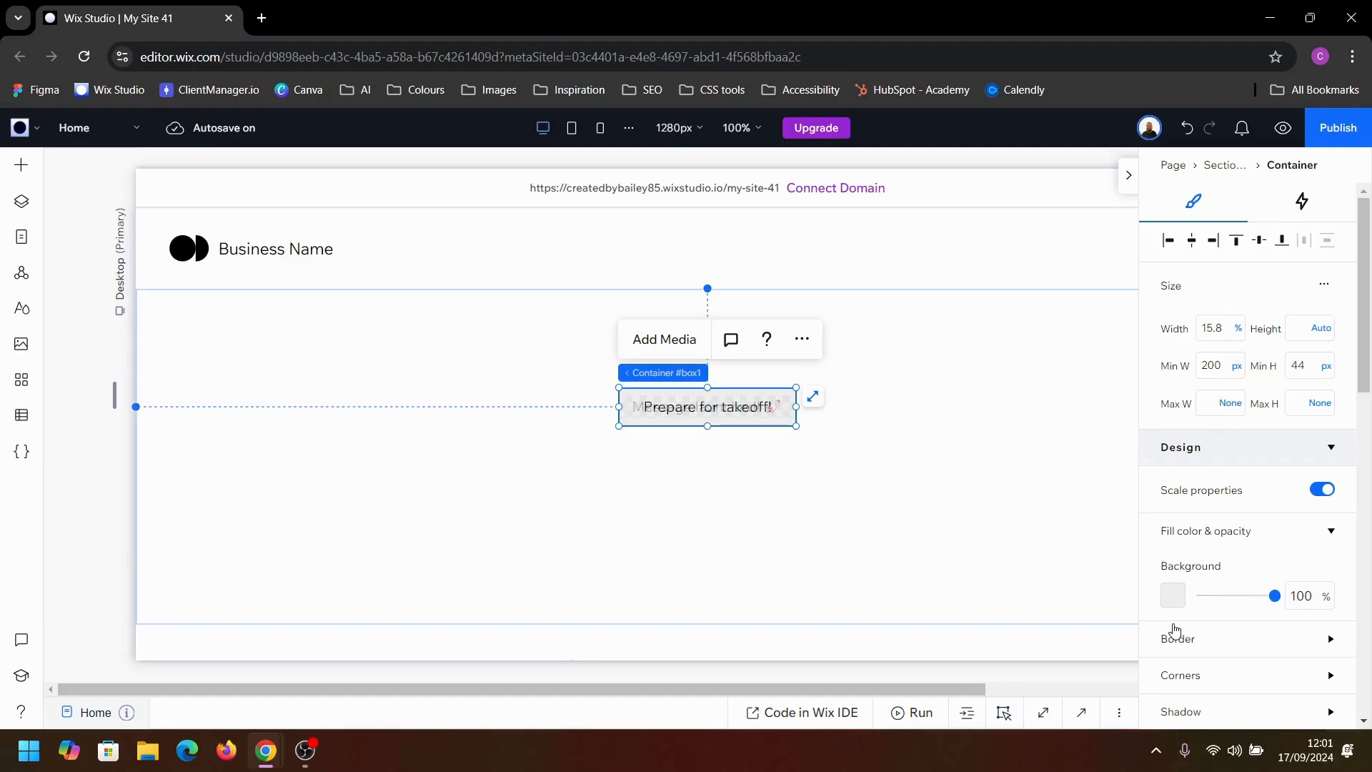
click(1173, 596)
click(1199, 470)
click(1345, 358)
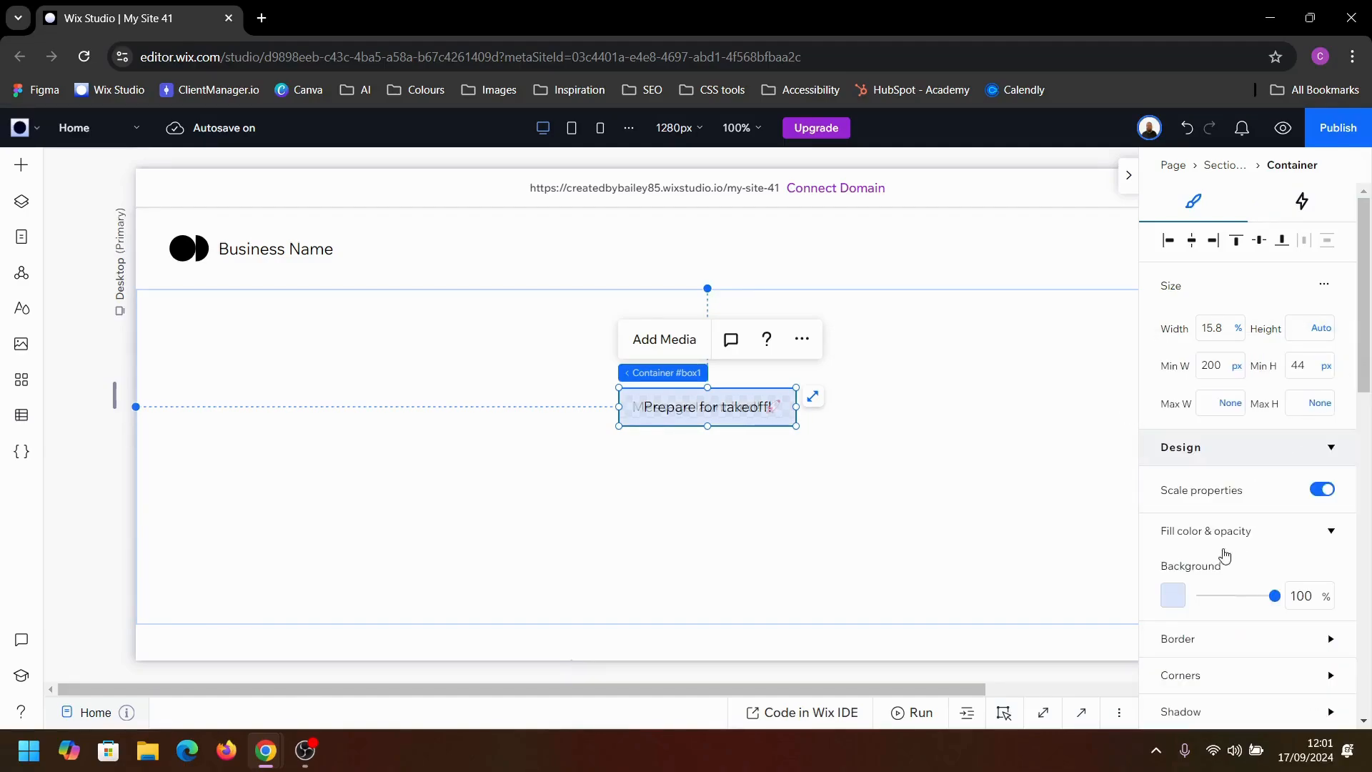
Step: Add a hover animation to the container itself using the Color preset
click(1303, 204)
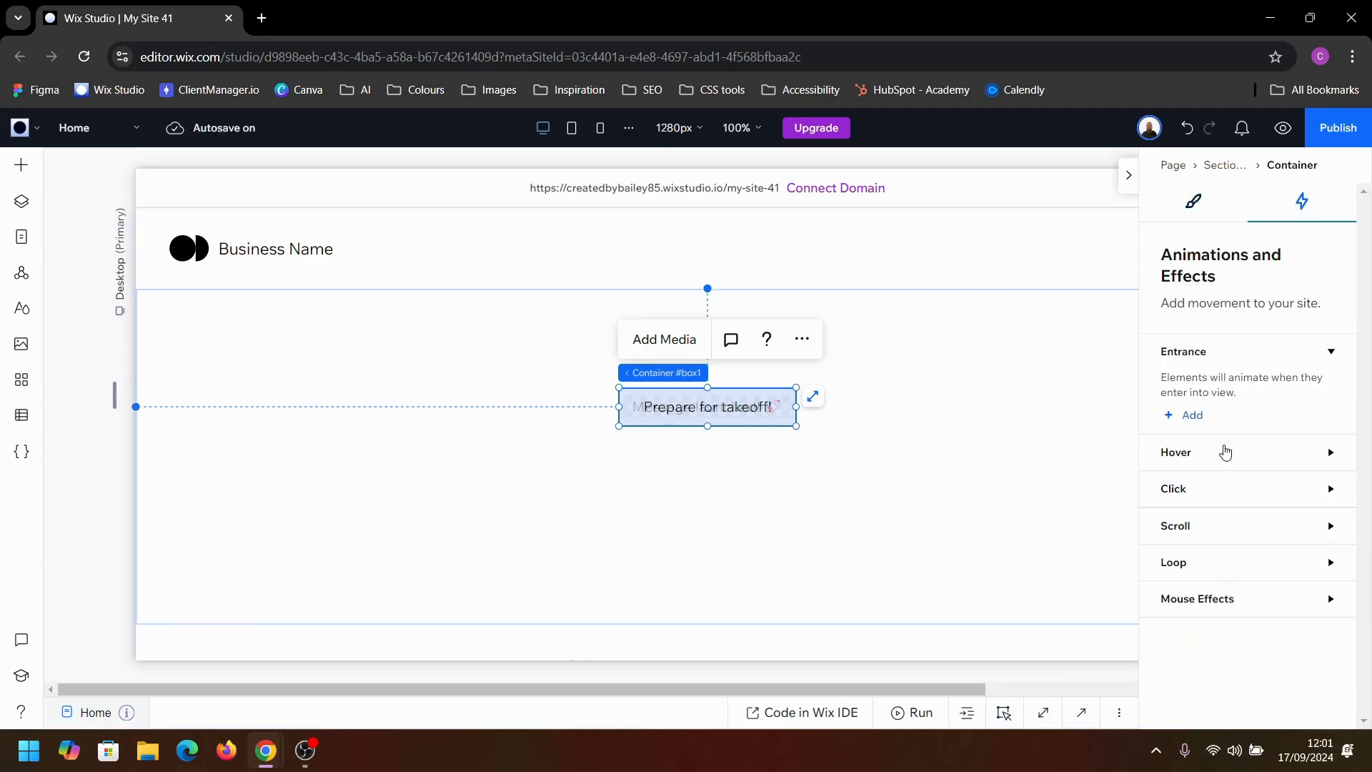
click(1206, 454)
click(1202, 520)
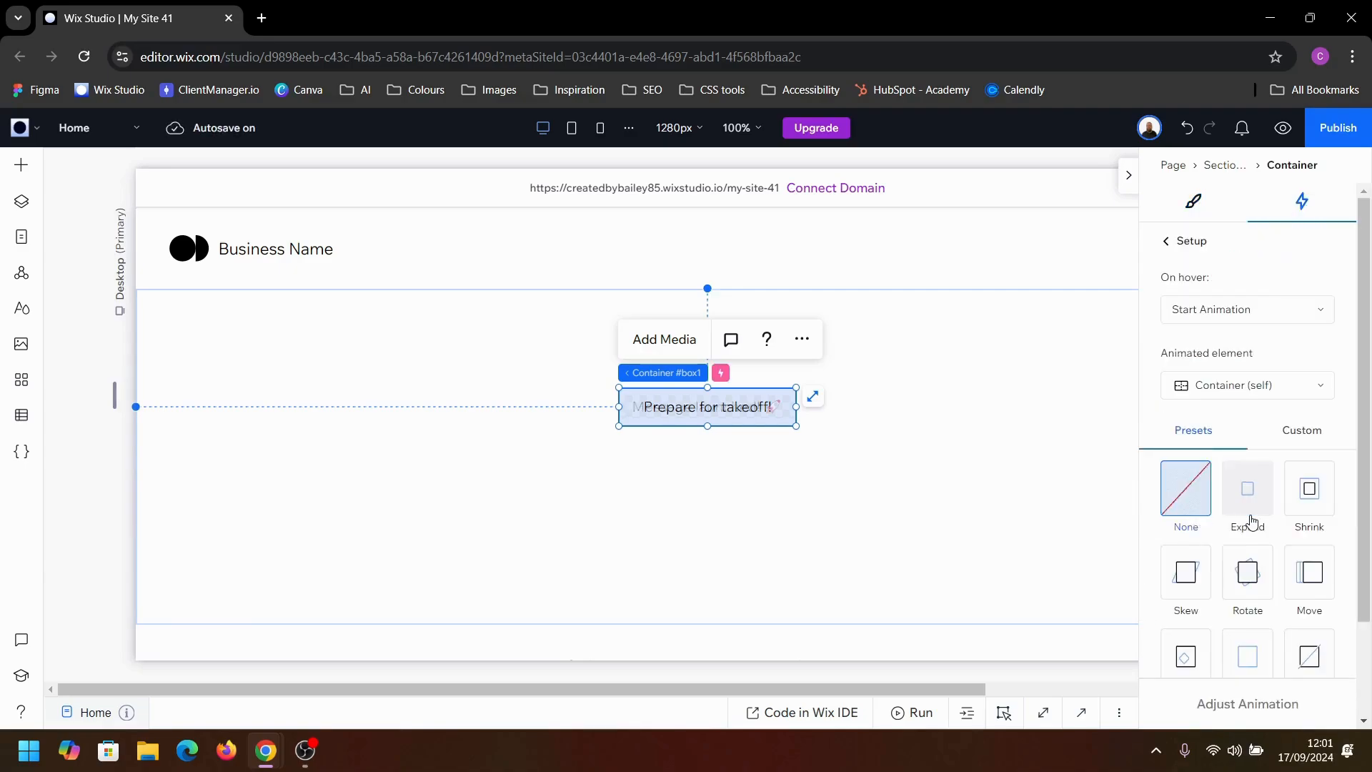
scroll(1250, 525, down, 1)
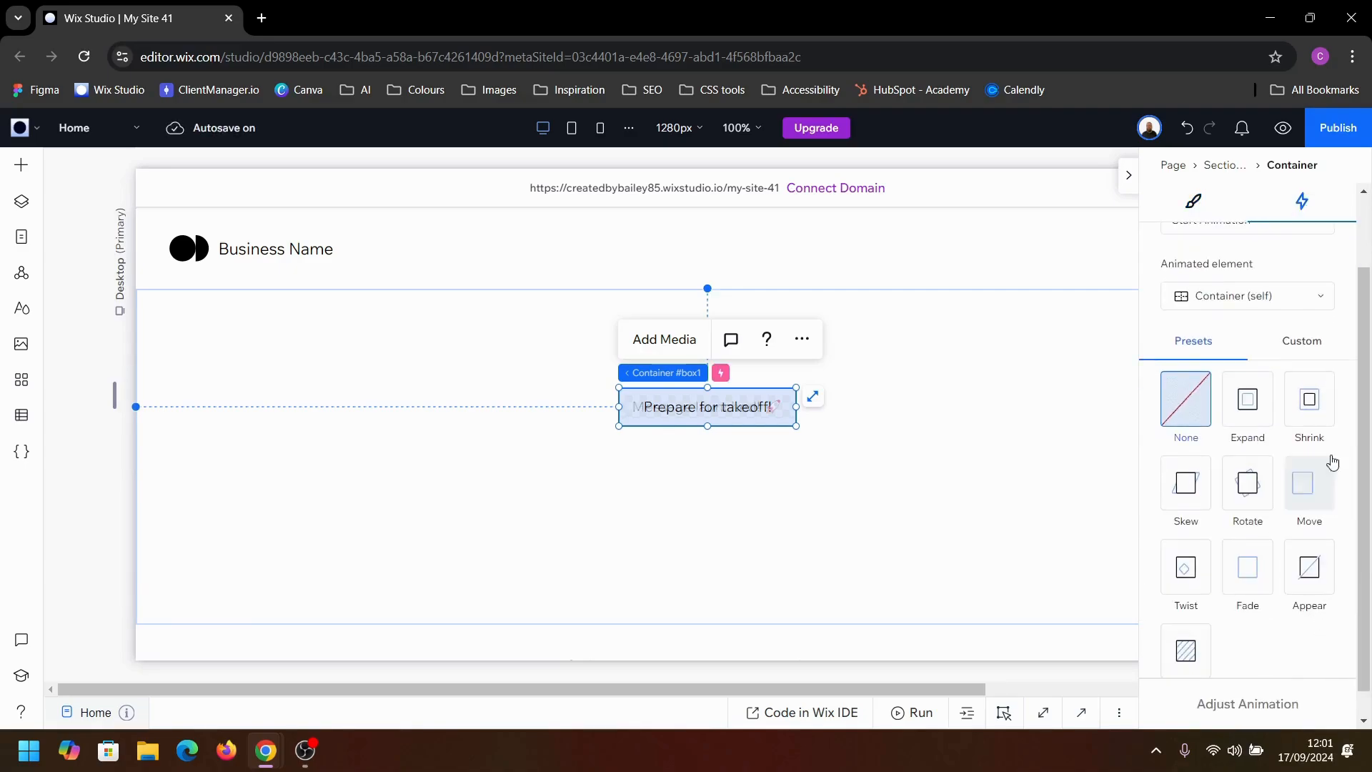
scroll(1249, 558, down, 1)
click(1188, 620)
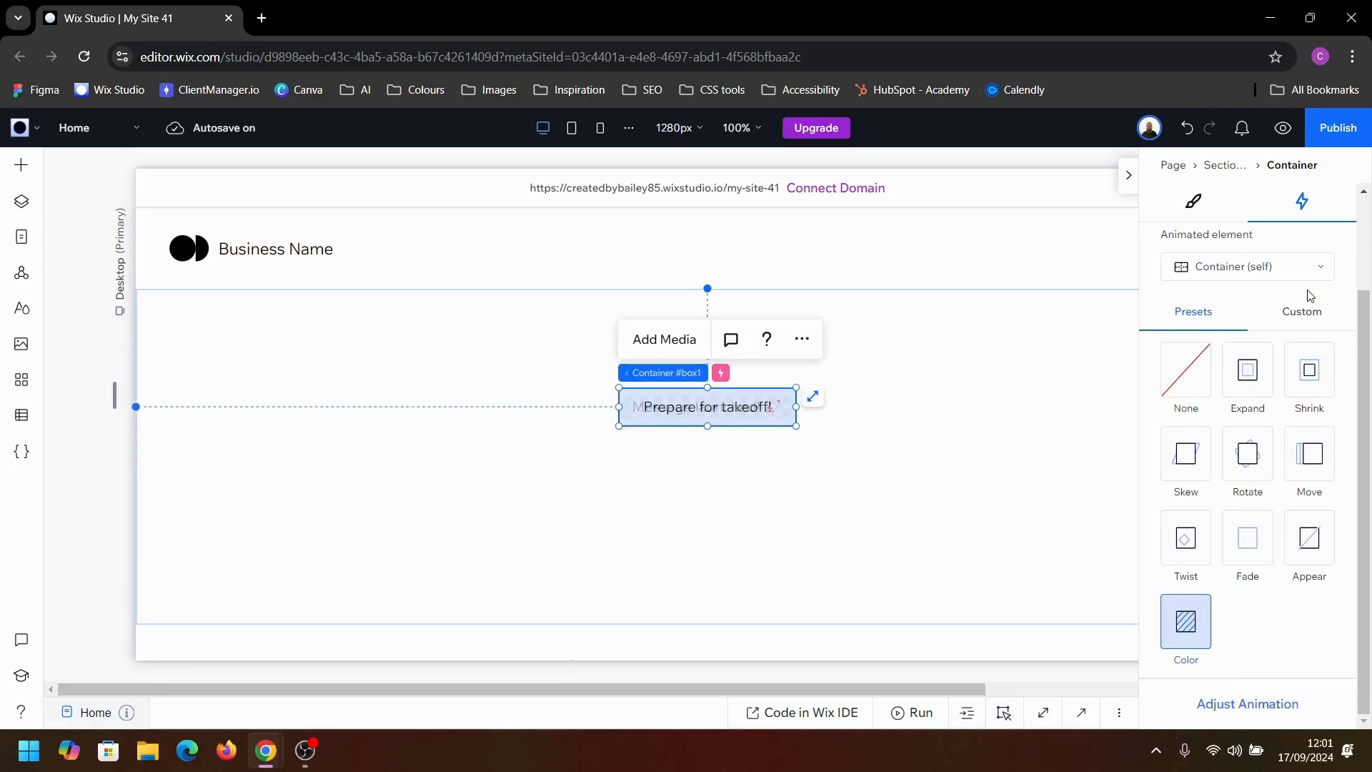
Step: Set the fill color of the container's hover Color animation to the theme blue #95B9FF
click(1278, 702)
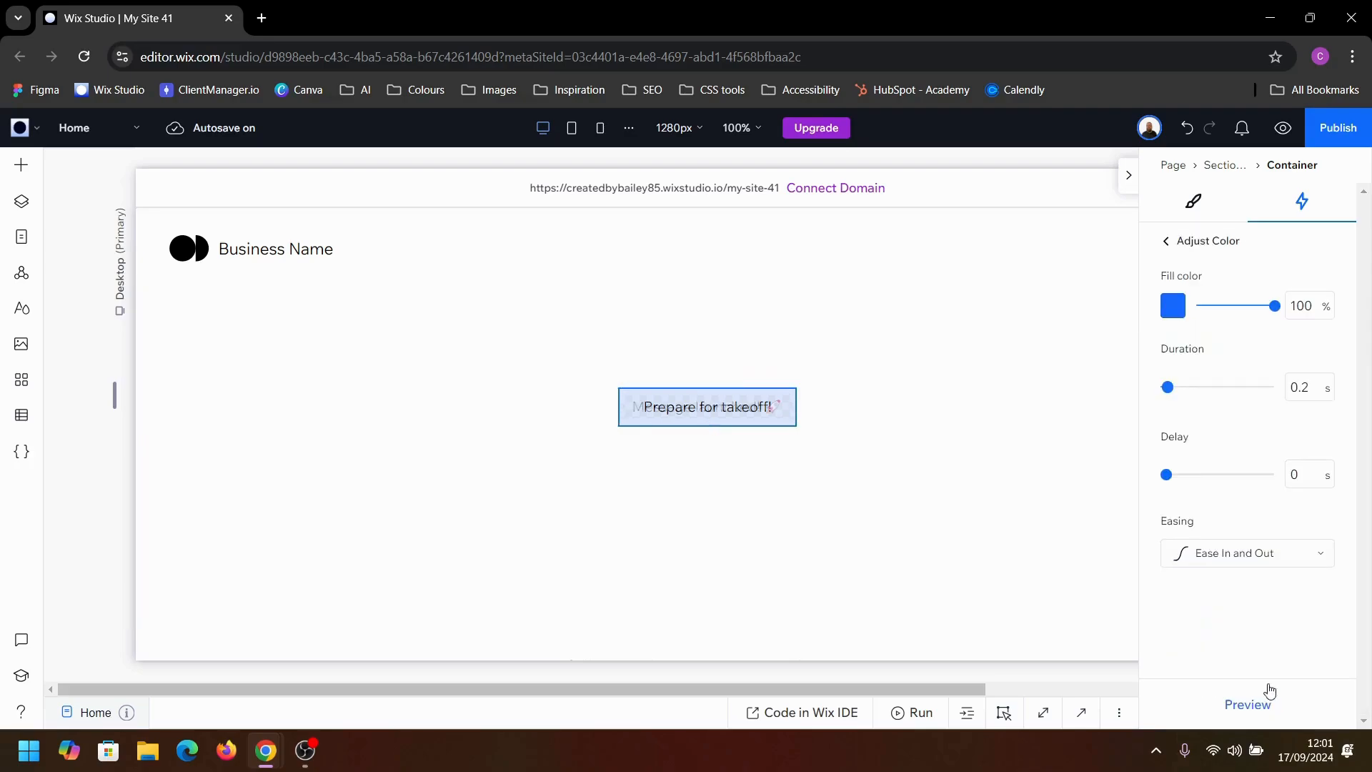
click(1172, 306)
click(1010, 300)
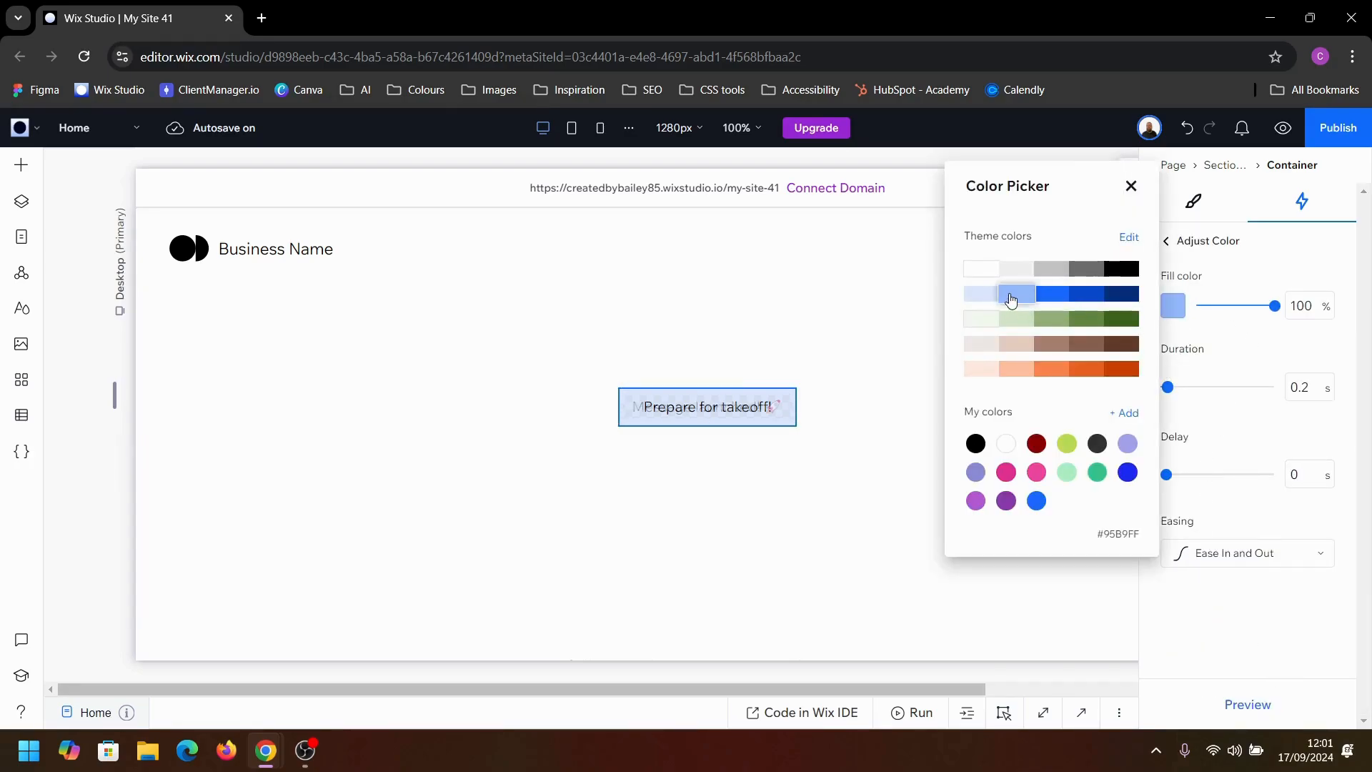
click(1130, 187)
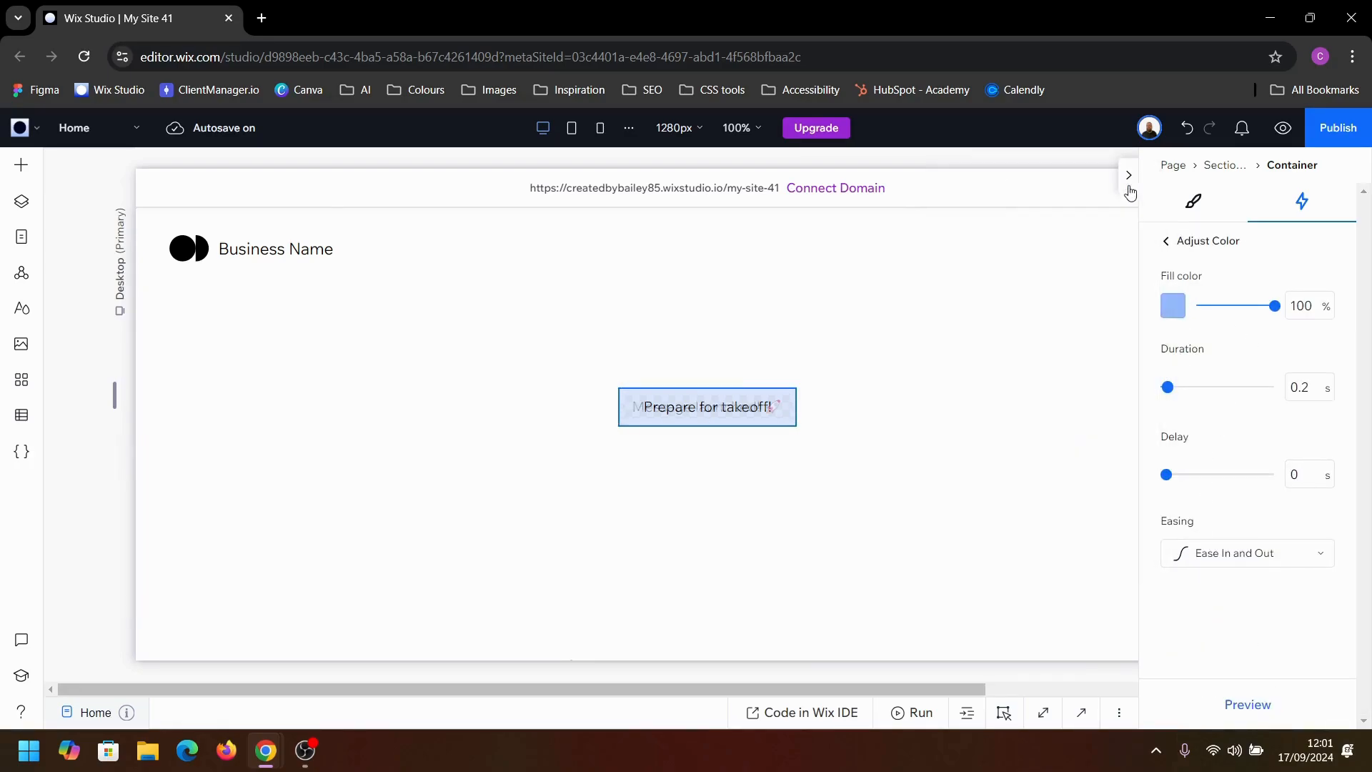
Step: Preview the page and test the button's text swap and background color change on hover
click(1283, 127)
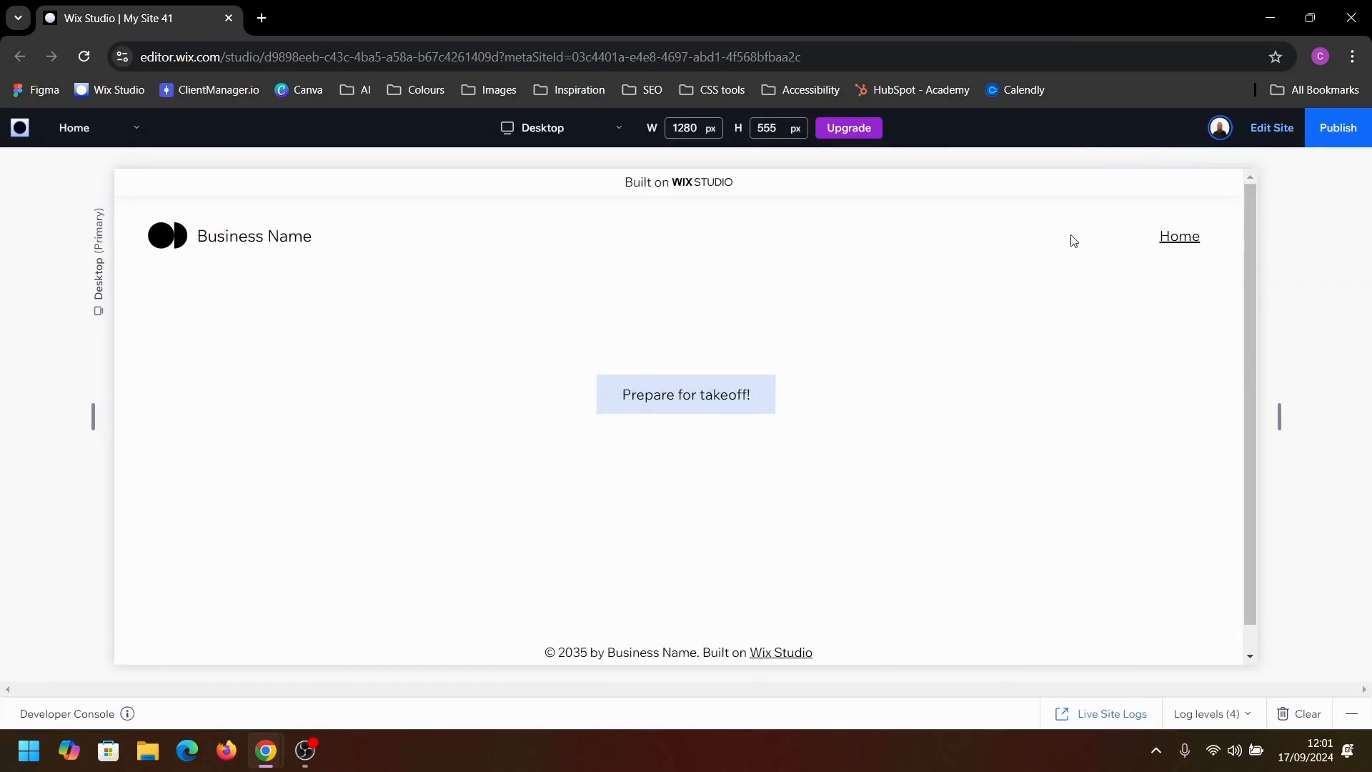
click(733, 408)
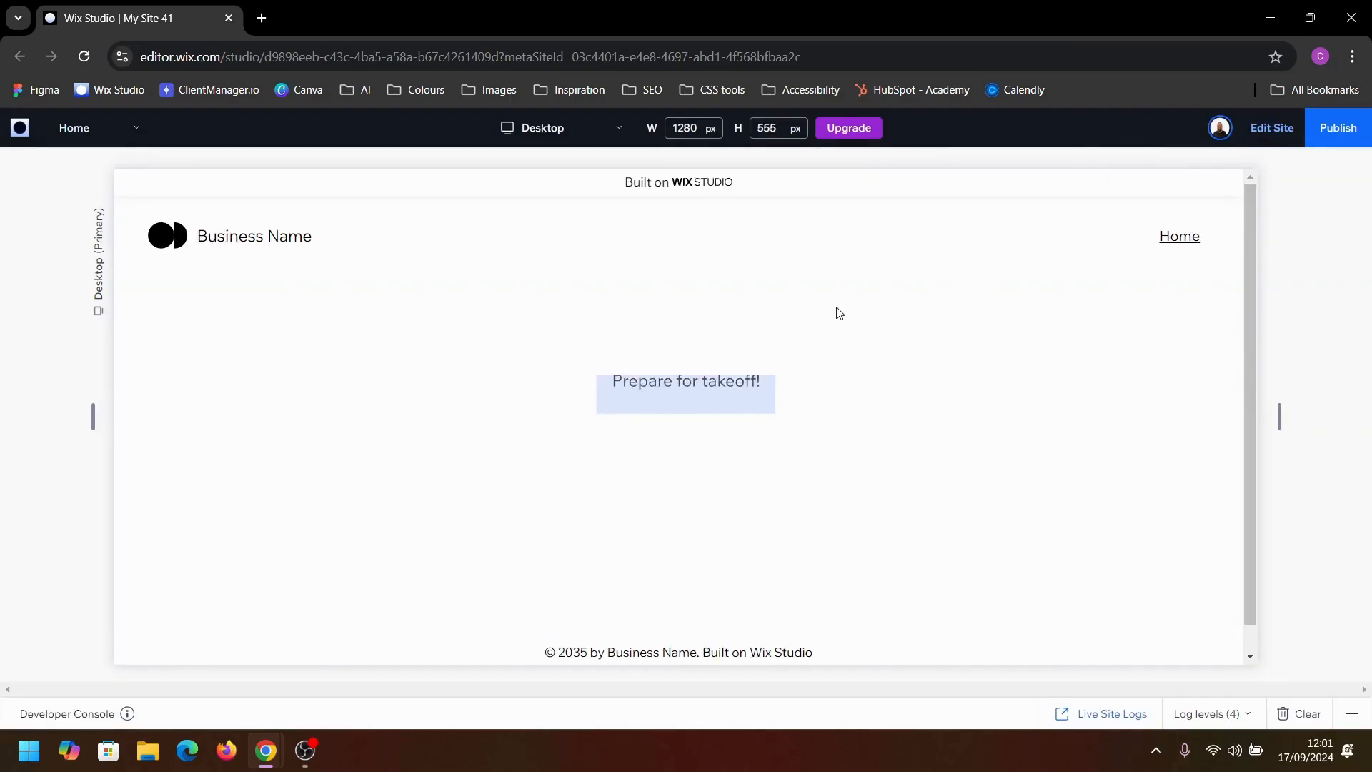
click(728, 394)
click(736, 402)
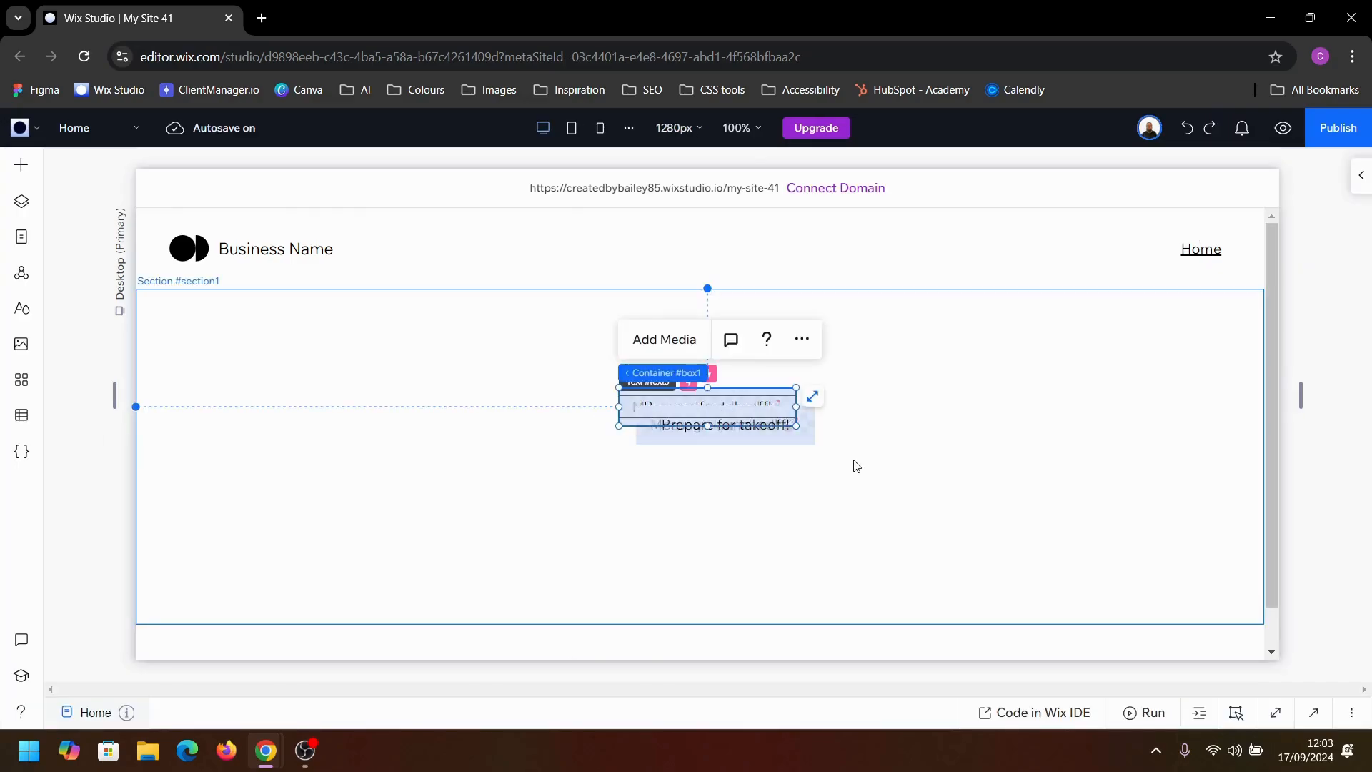
Step: Move the duplicated button container below the original and delete its "Message launched!" text (#text6)
drag(759, 429, 727, 493)
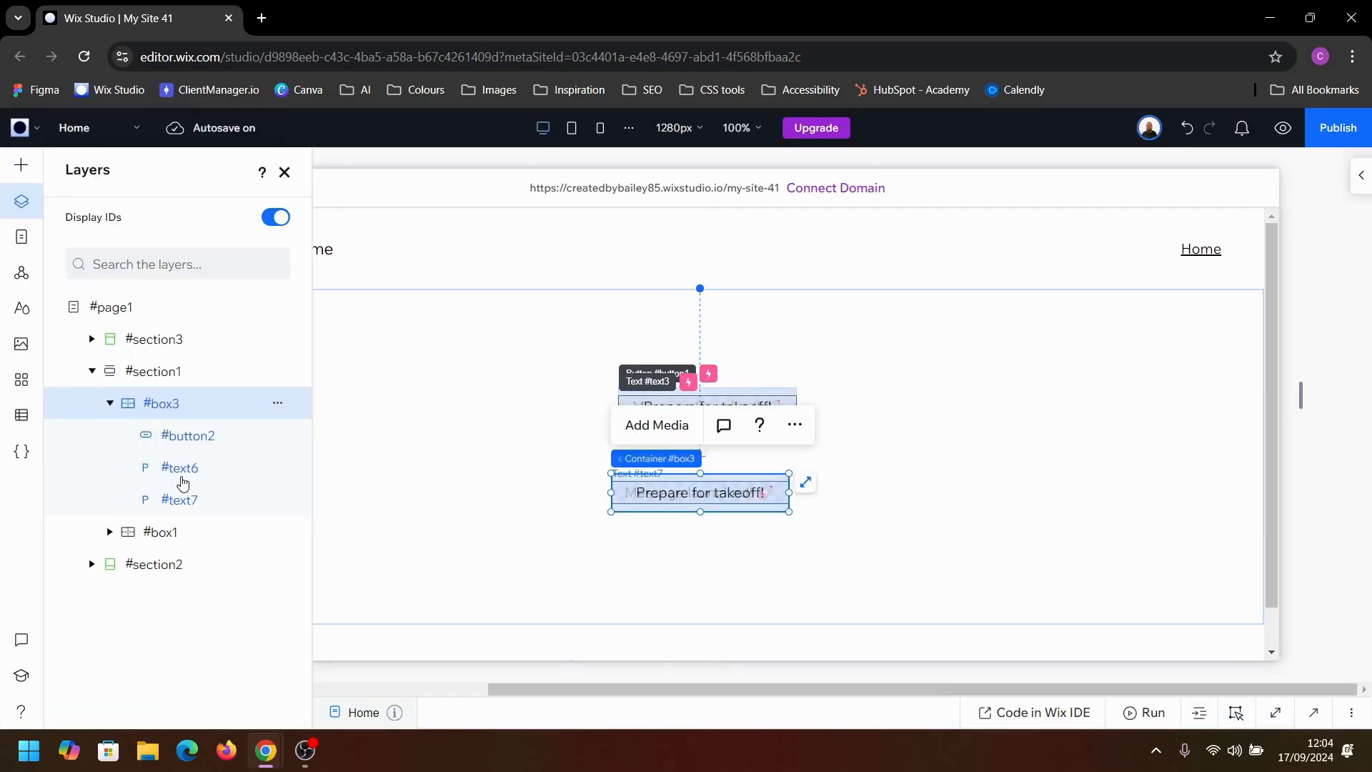
click(189, 474)
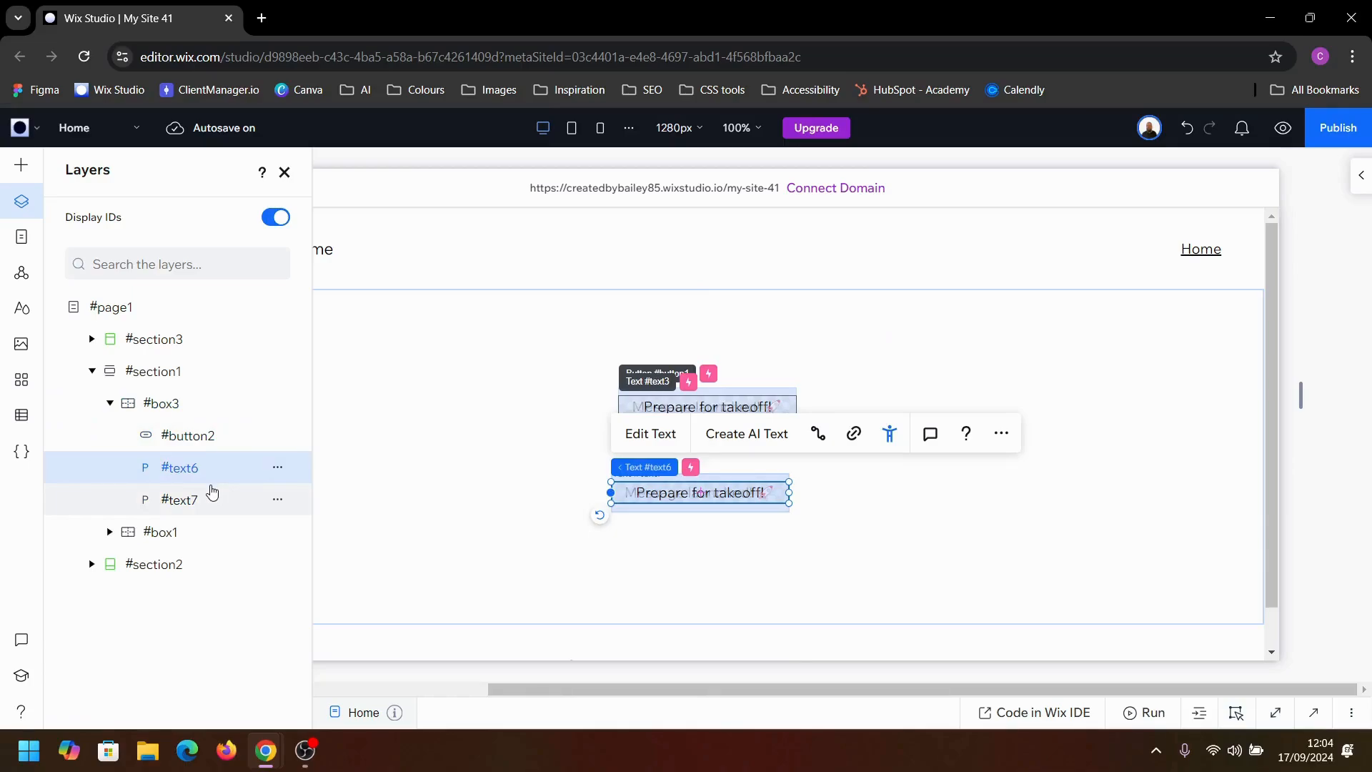
key(Delete)
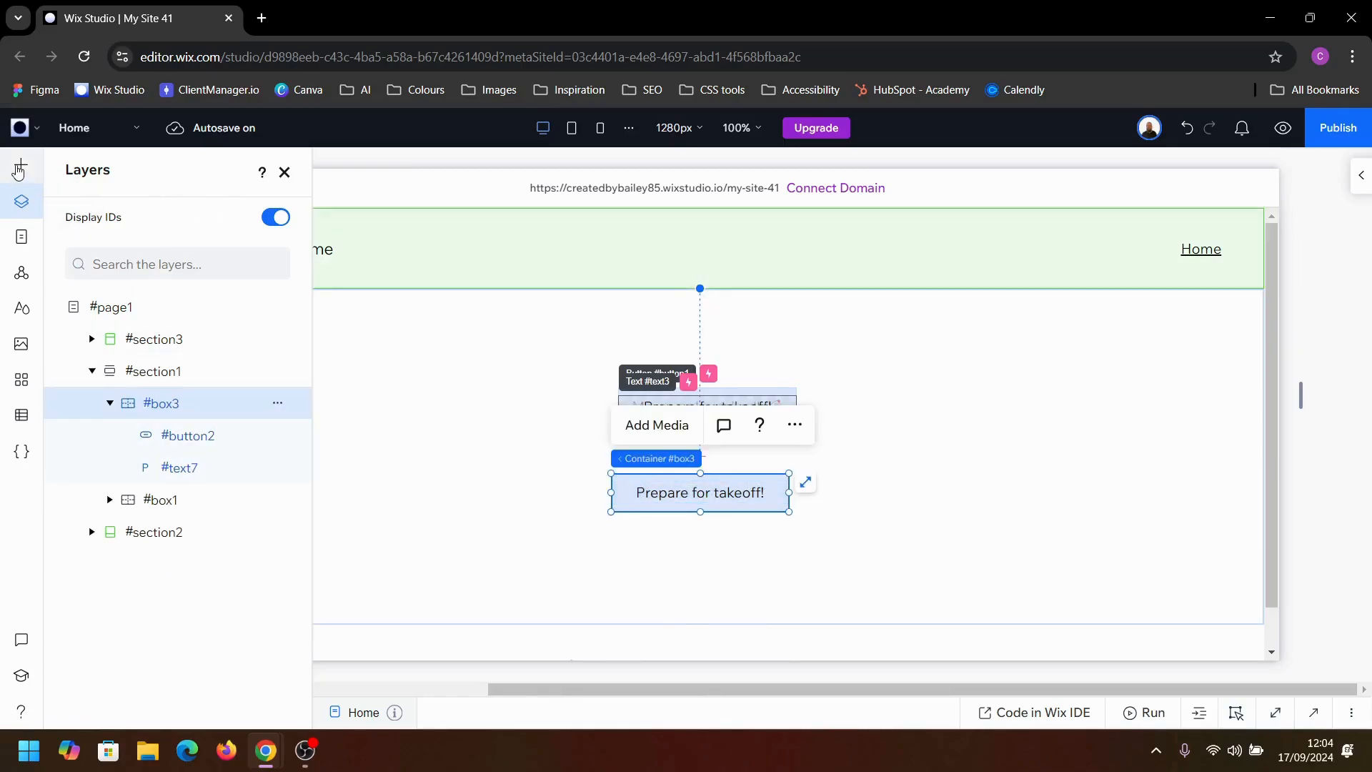
Step: Add a black four-circle basic shape inside the duplicated container and shrink it to about 39 × 39 px
click(21, 165)
drag(312, 443, 703, 503)
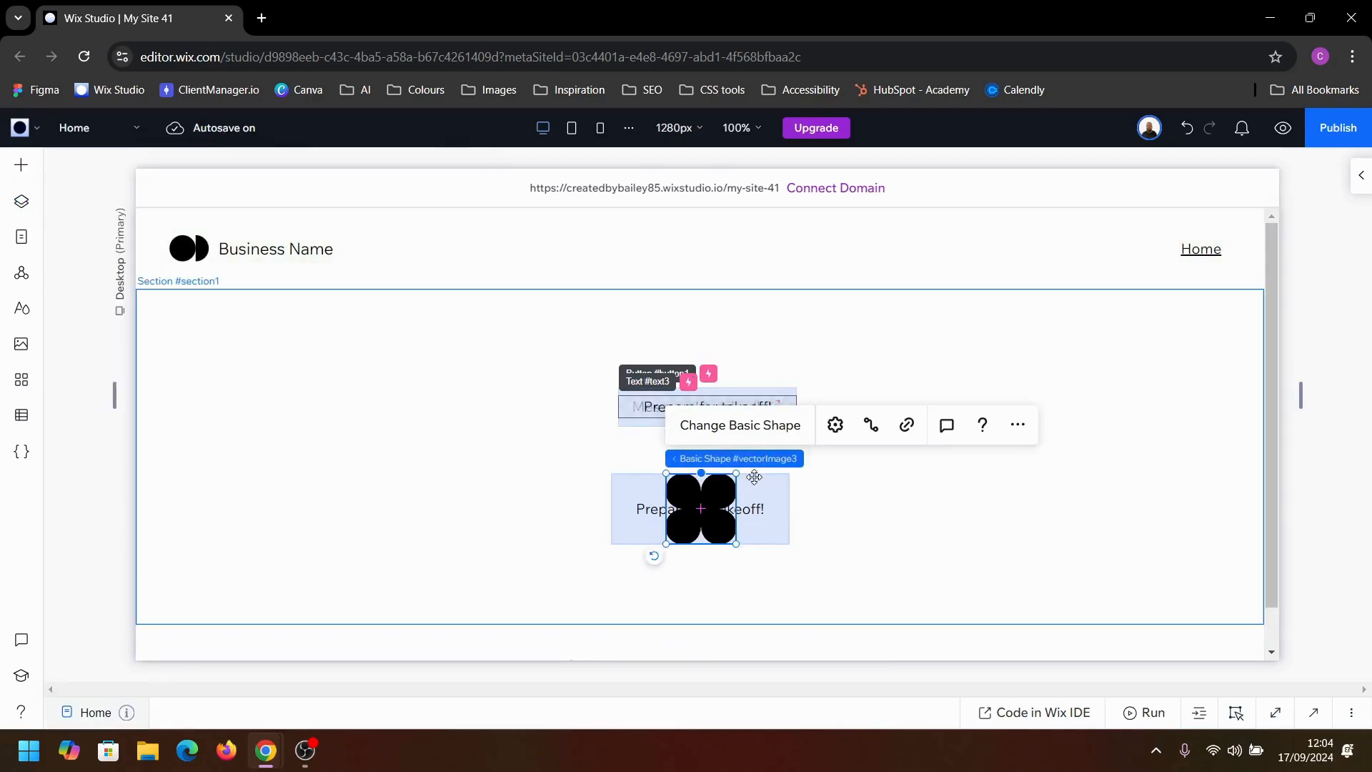
drag(736, 474, 740, 524)
Step: Center the basic shape horizontally and vertically within the duplicated container
click(1191, 239)
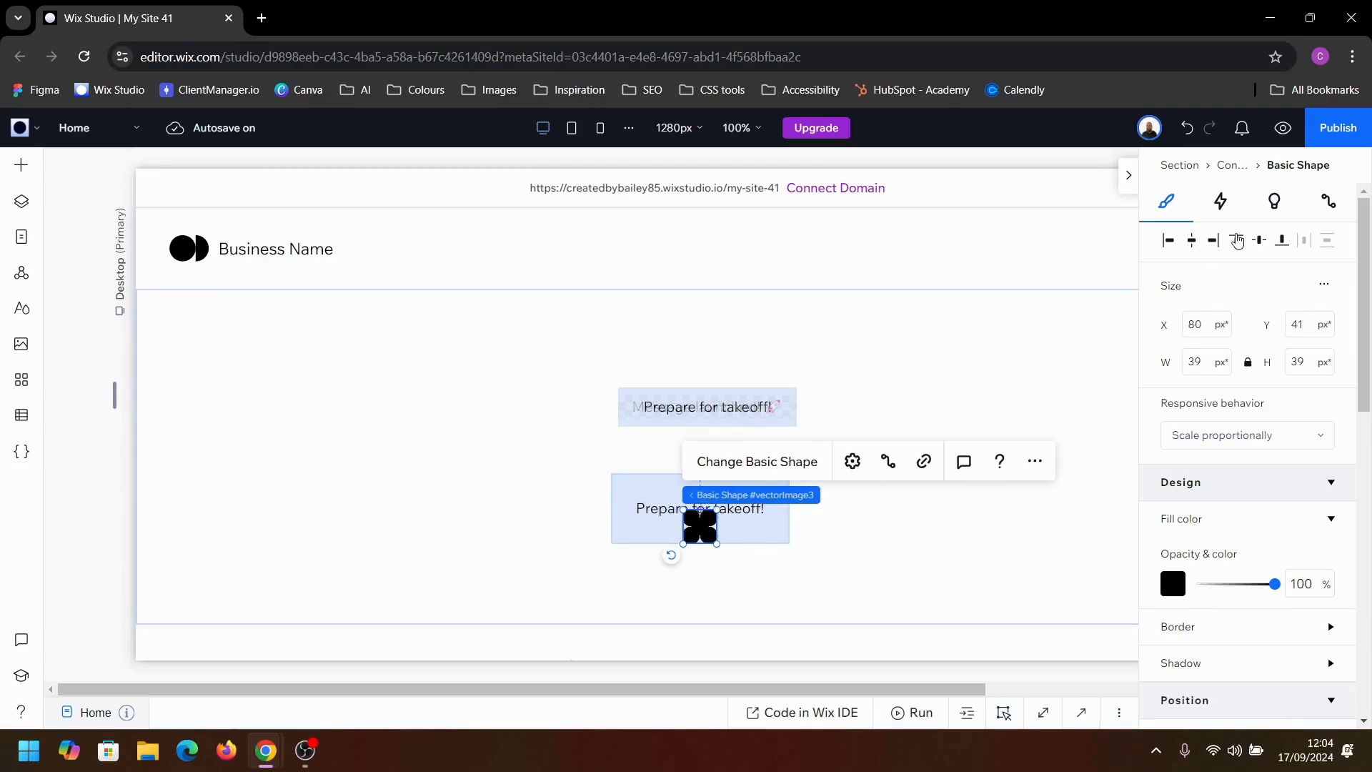
click(1260, 239)
click(841, 503)
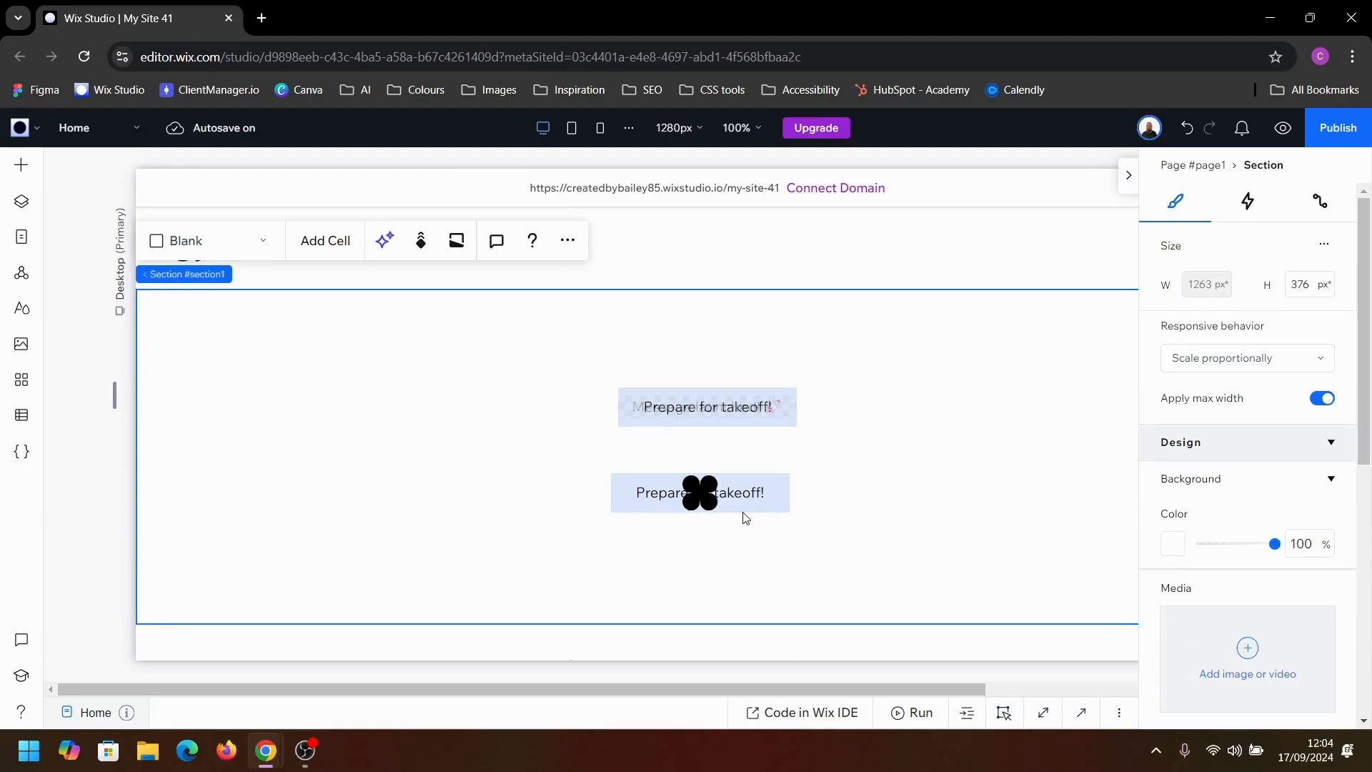
click(704, 500)
click(706, 503)
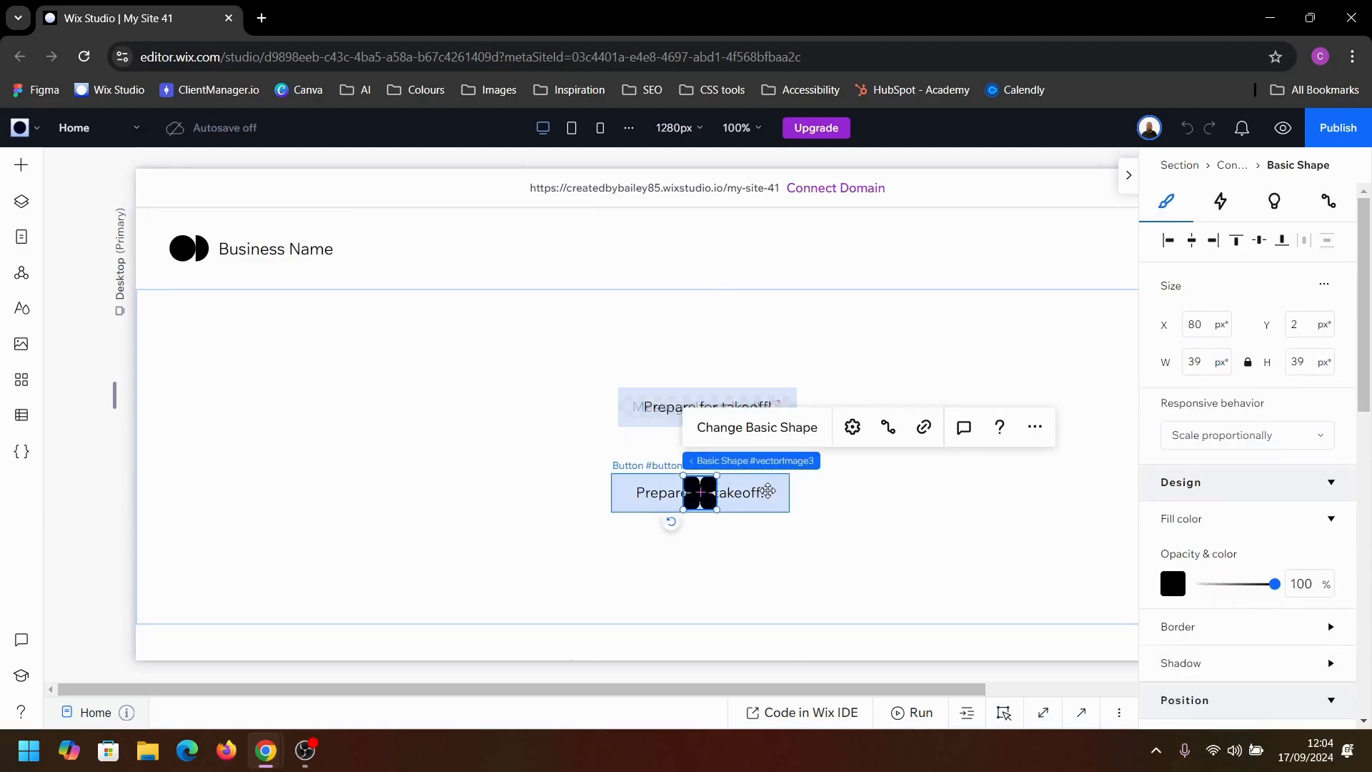
click(1220, 204)
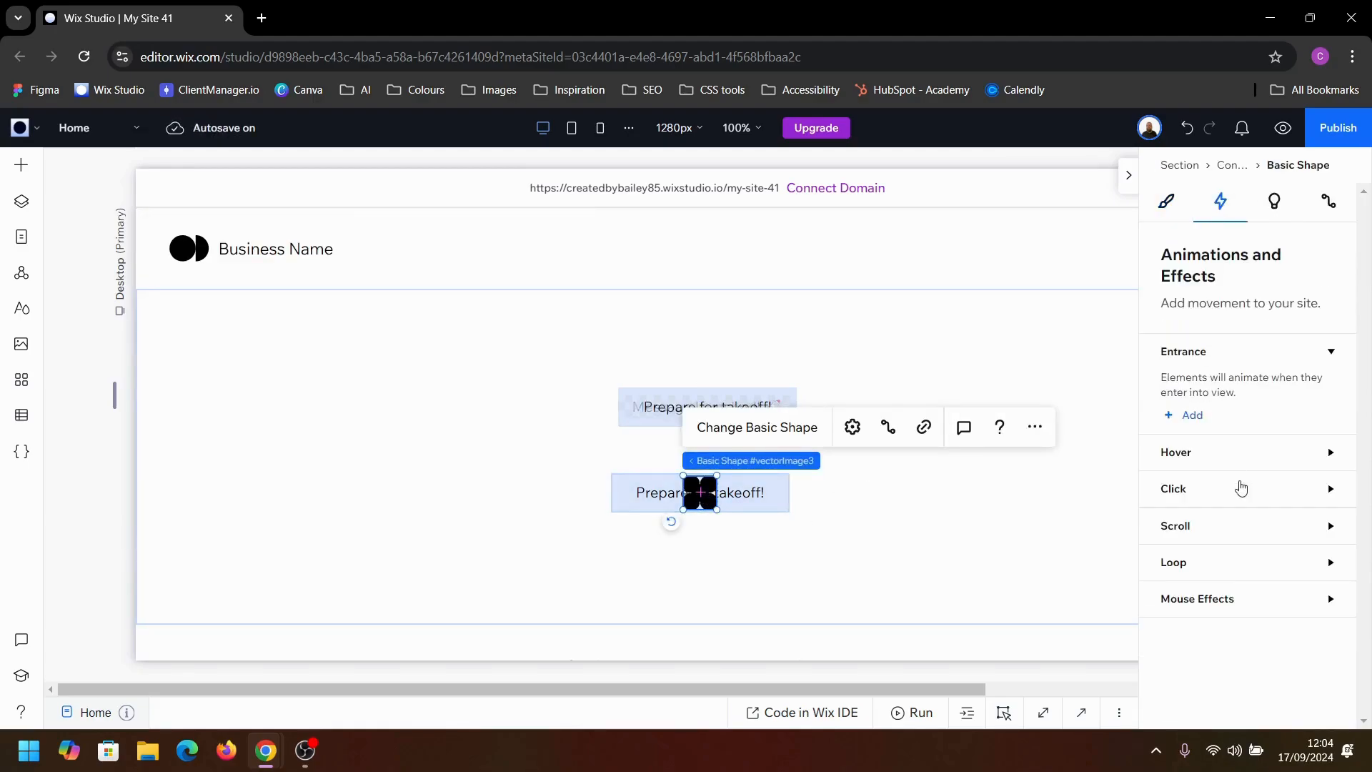
click(1203, 464)
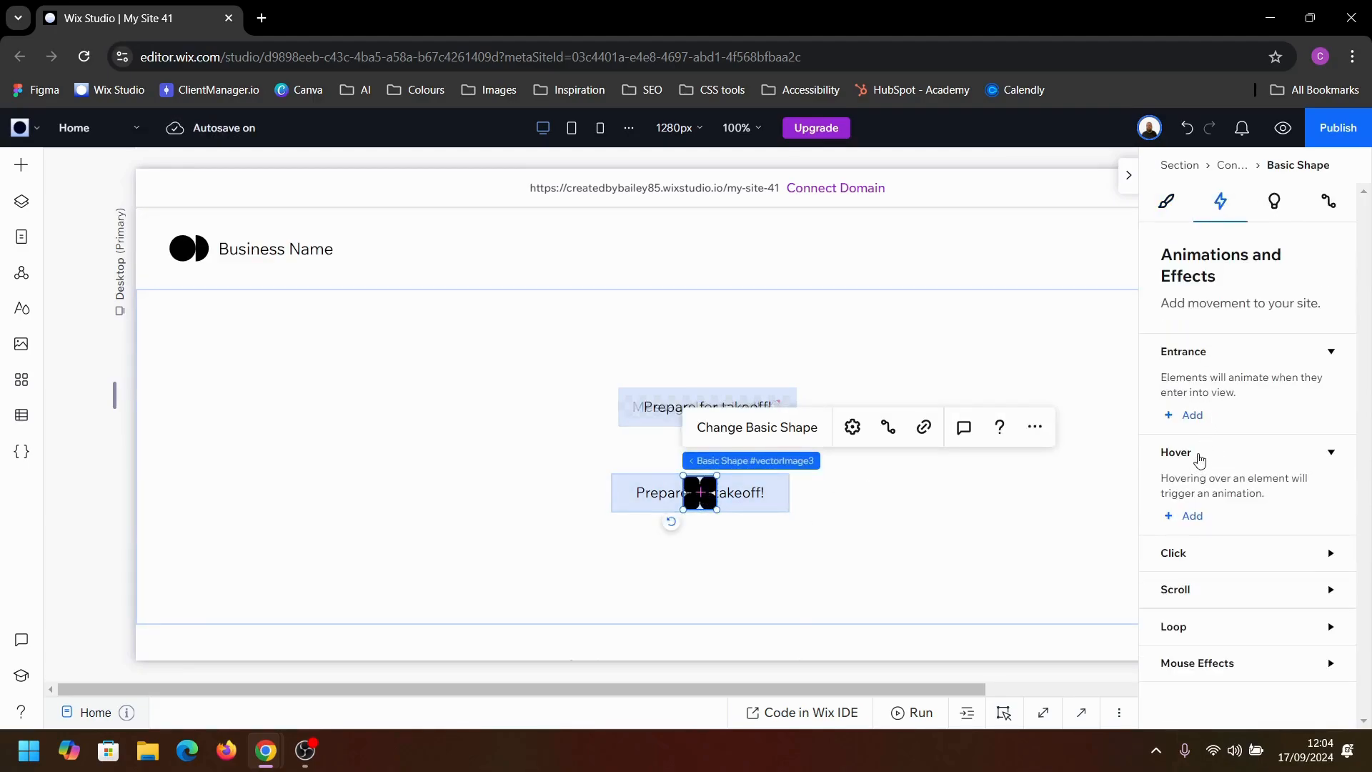
Step: Add a hover trigger to the lower button that targets the basic shape and create a custom animation for it
click(752, 500)
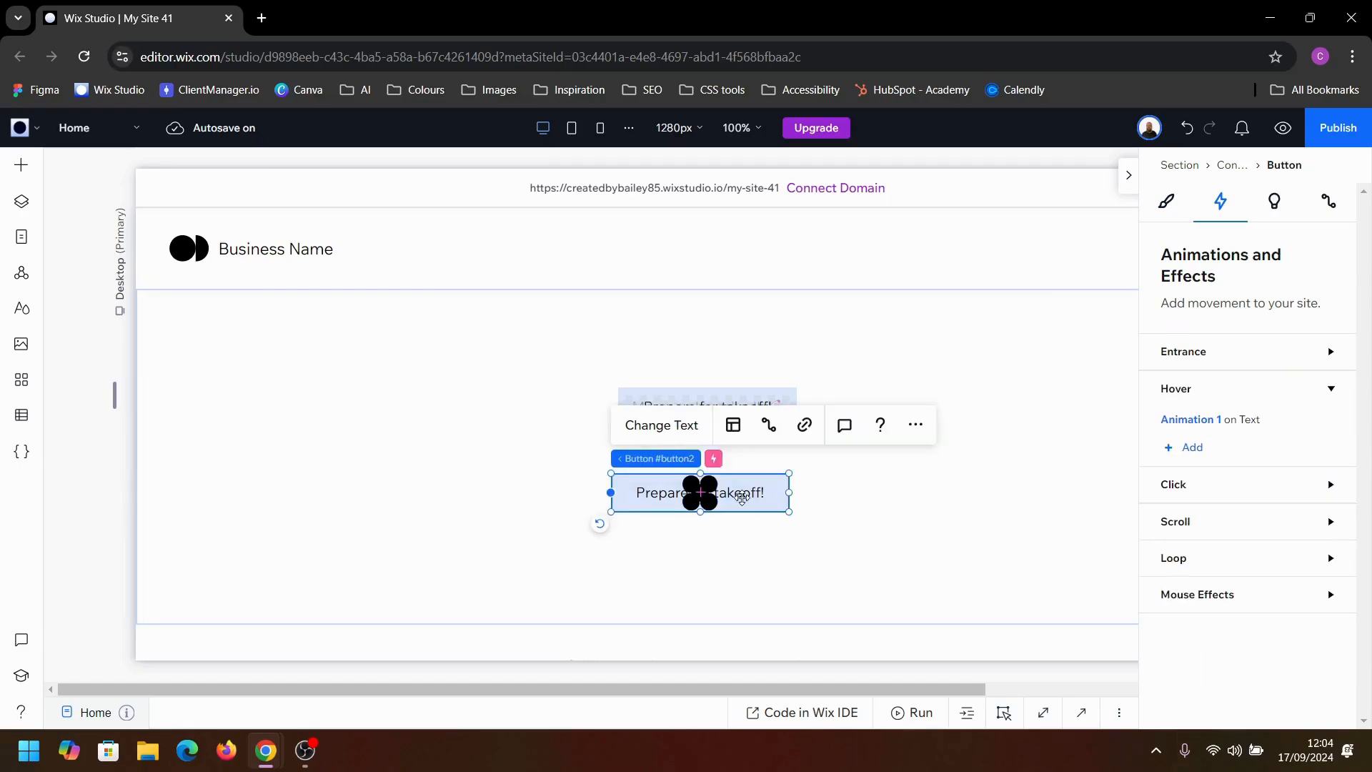
click(1192, 447)
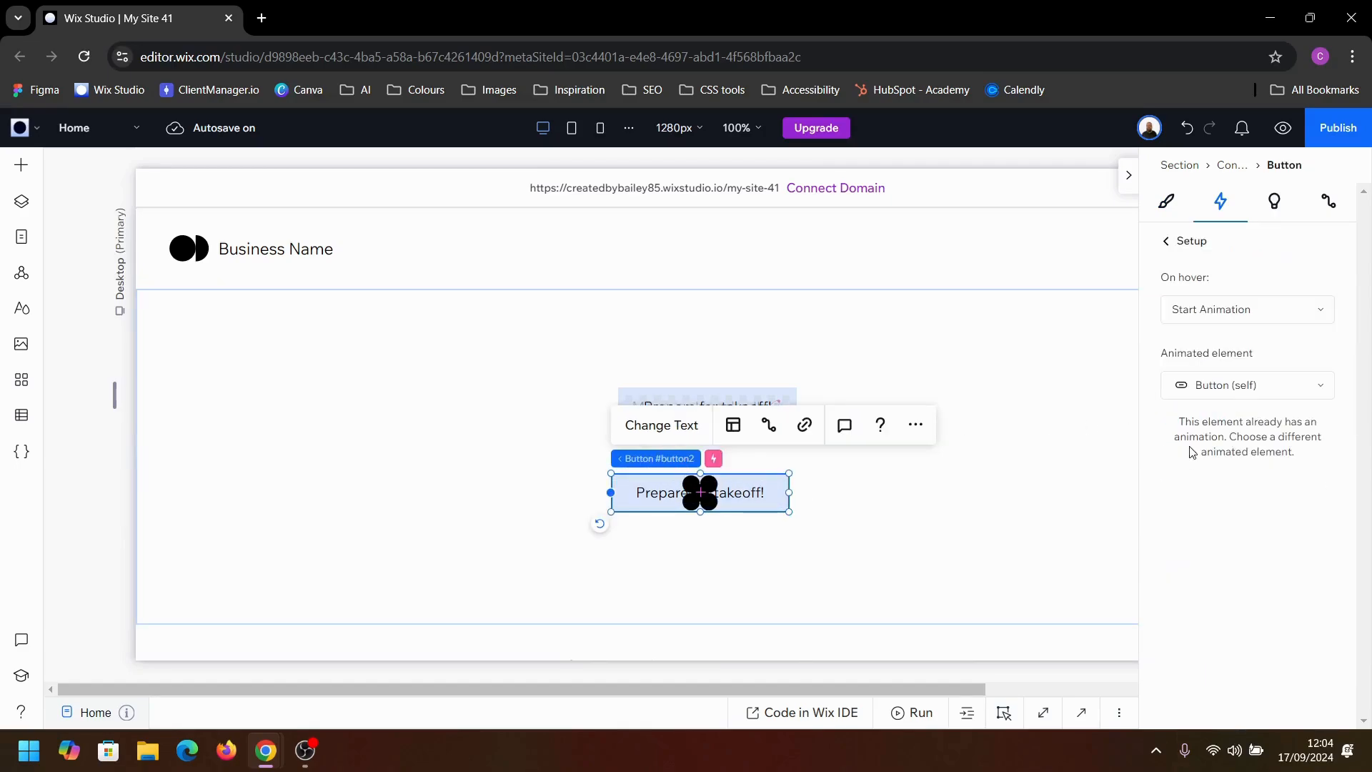
click(1233, 390)
click(1242, 480)
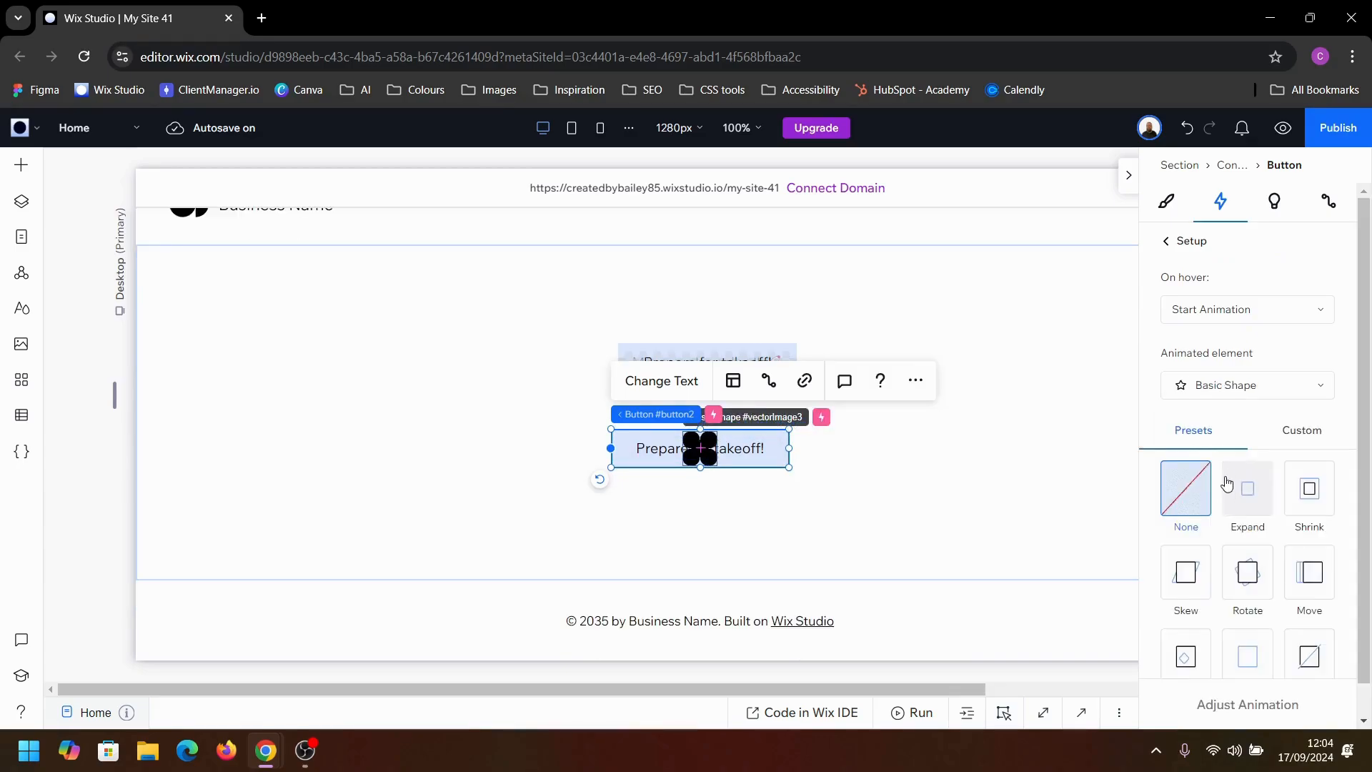
click(1281, 429)
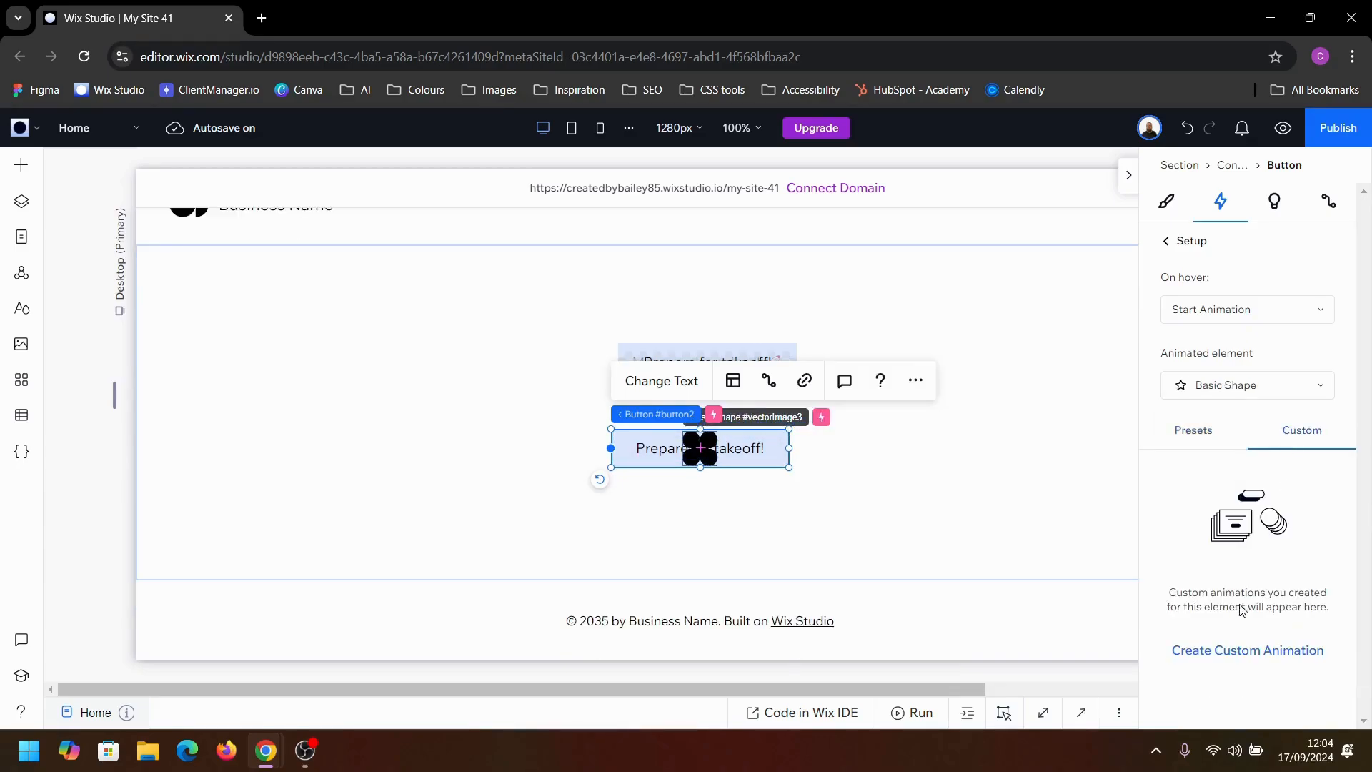
click(1238, 652)
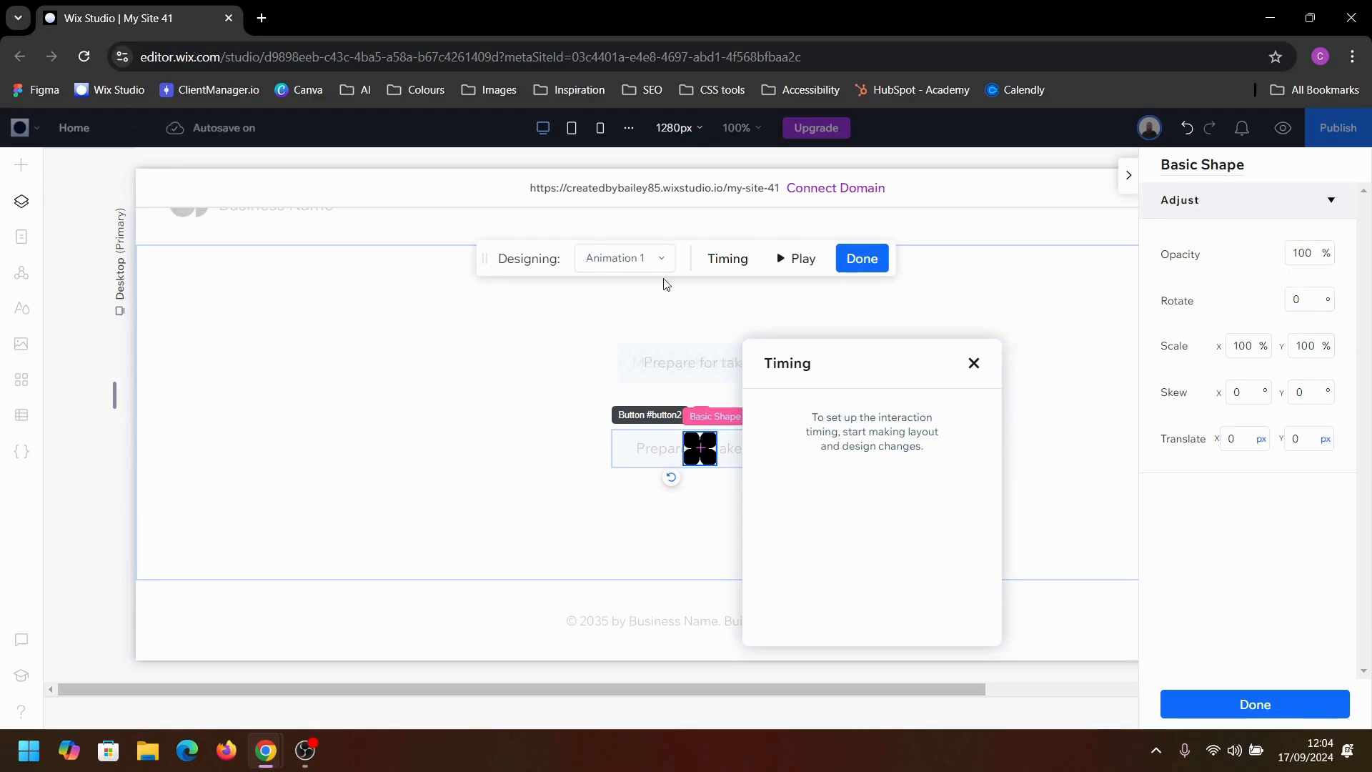
Step: In the animation's initial state, set the basic shape's opacity to 0% and its X and Y scale to 150%
click(619, 269)
click(626, 322)
click(1299, 251)
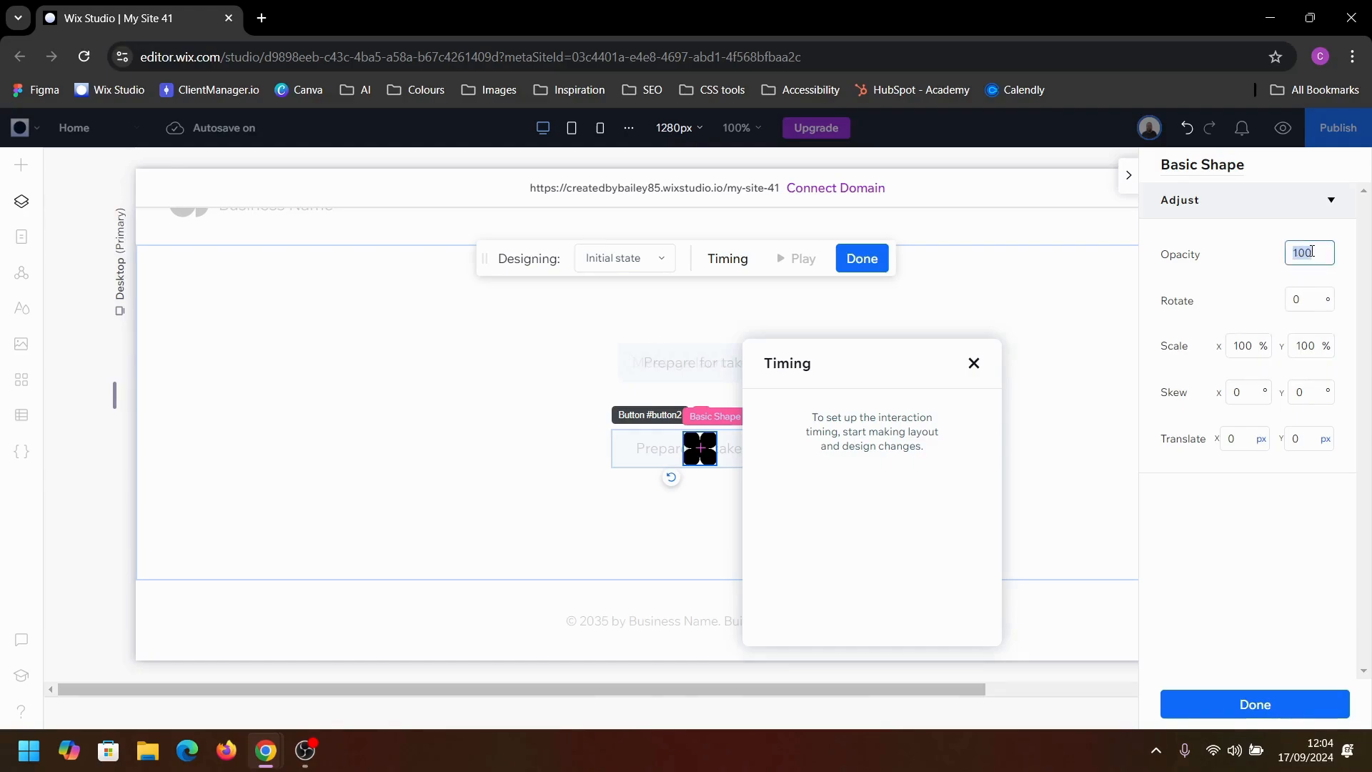
click(1247, 343)
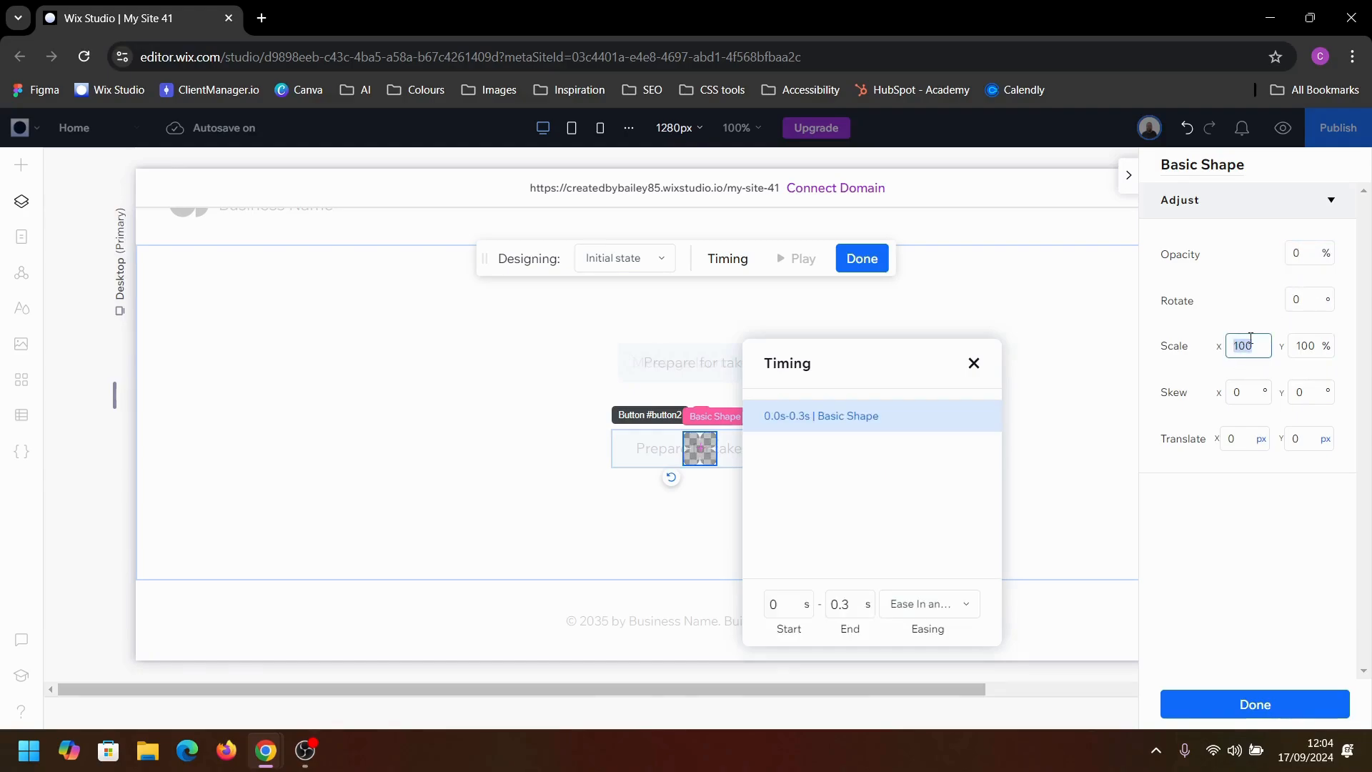
text(150)
key(Tab)
text(1)
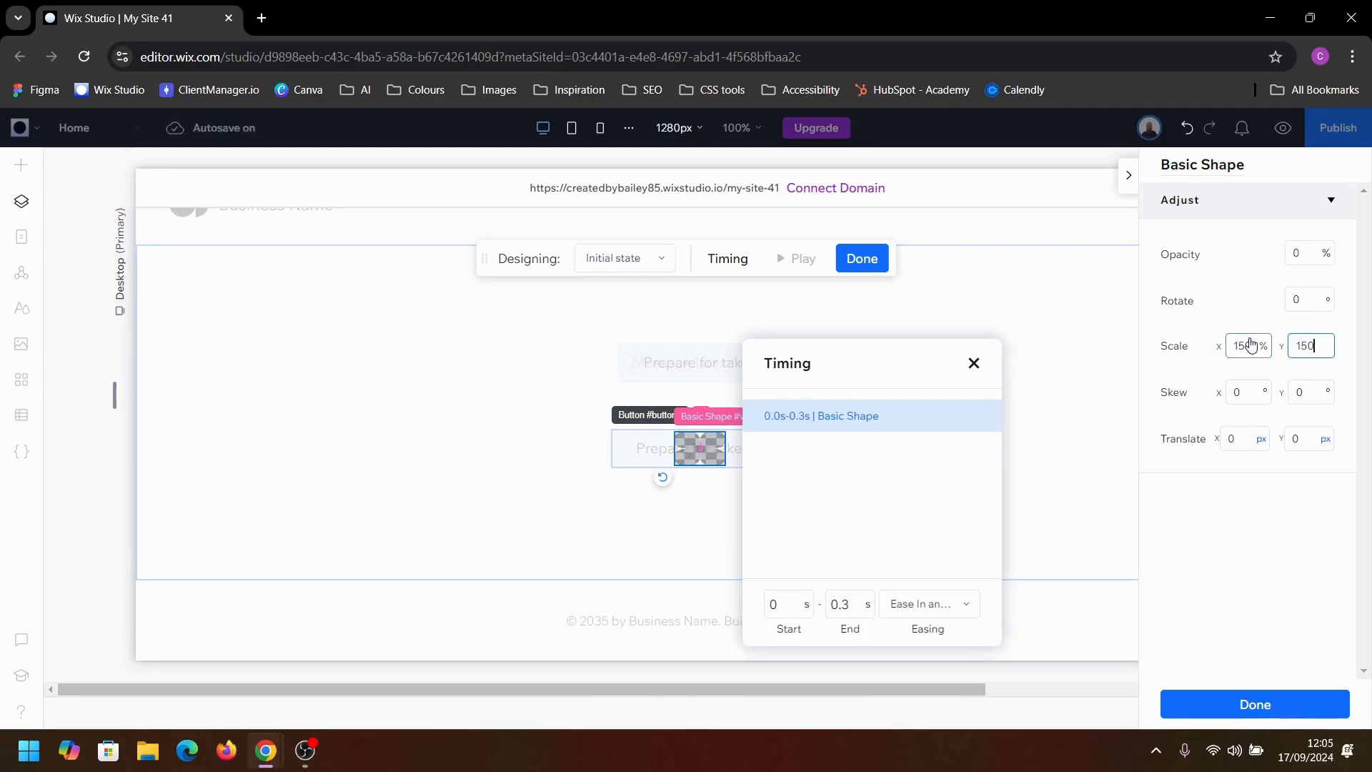
text(50)
Step: Set the basic shape's vertical translation in the initial state to 60 px
click(1307, 438)
text(50)
key(Return)
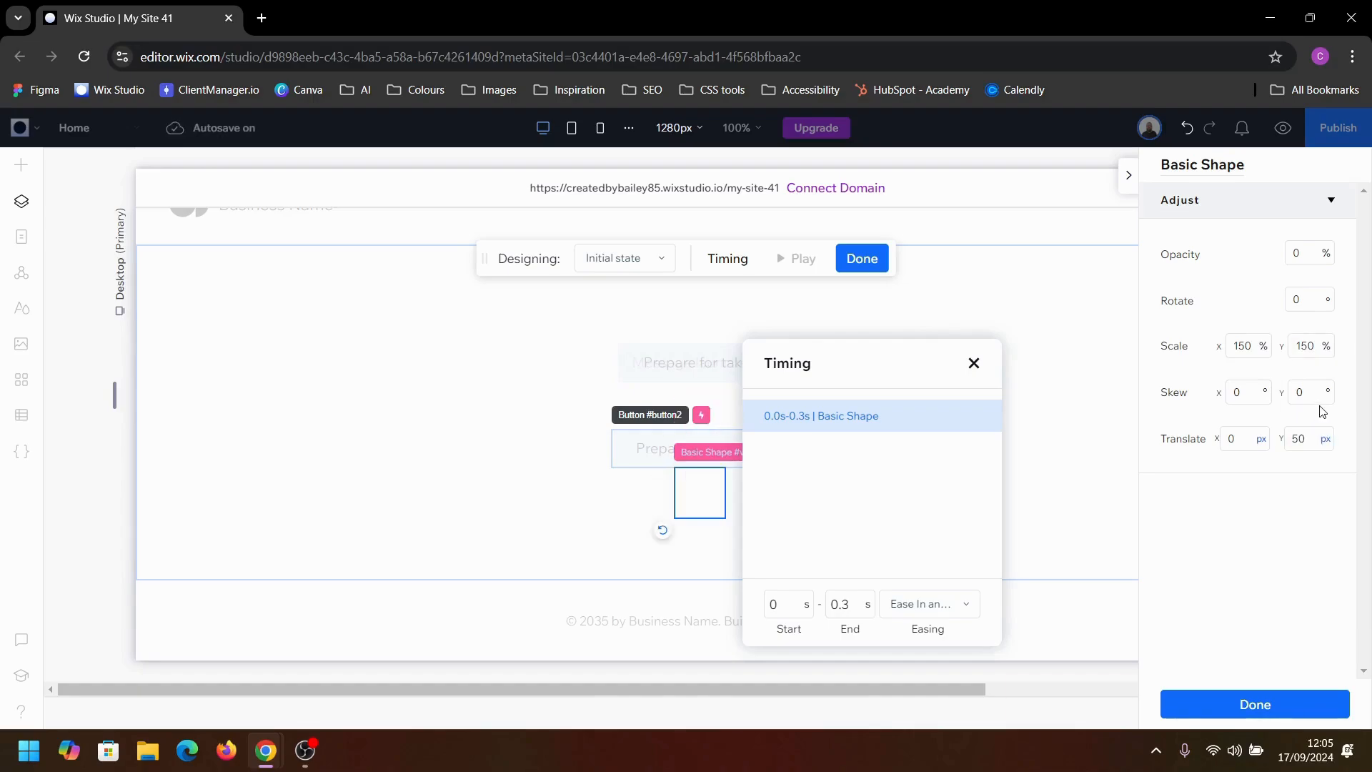
click(1314, 430)
text(60)
key(Return)
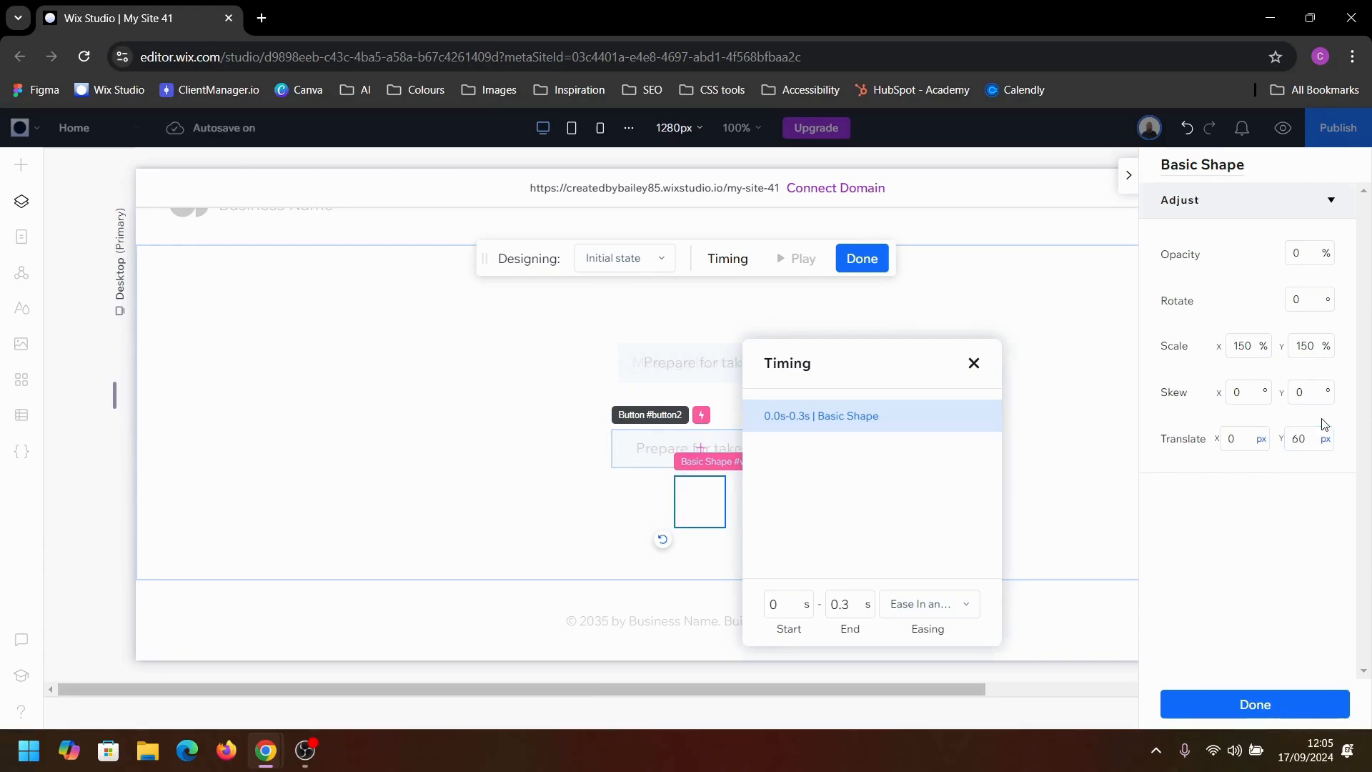
Step: Close the timing settings, return to the Animation 1 state and finish designing the basic shape's custom animation
click(974, 364)
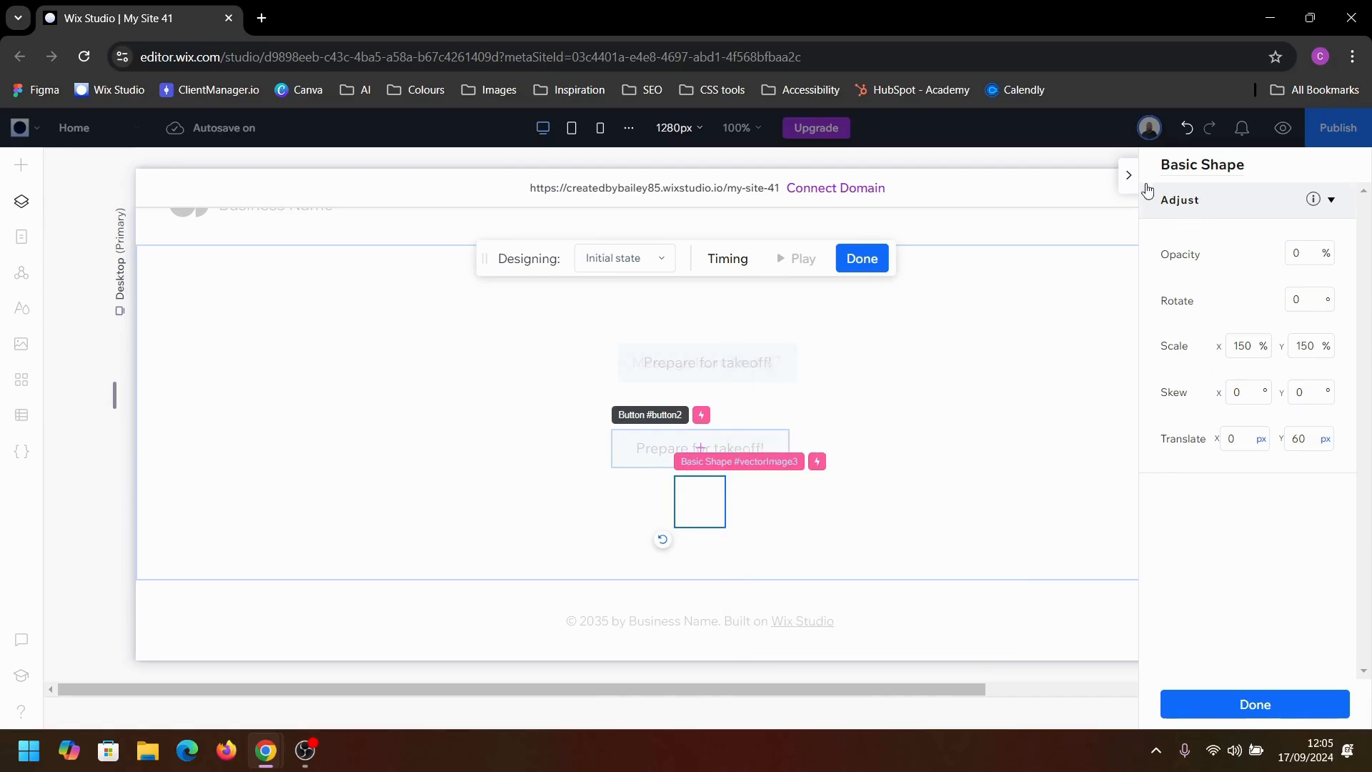
click(588, 259)
click(623, 321)
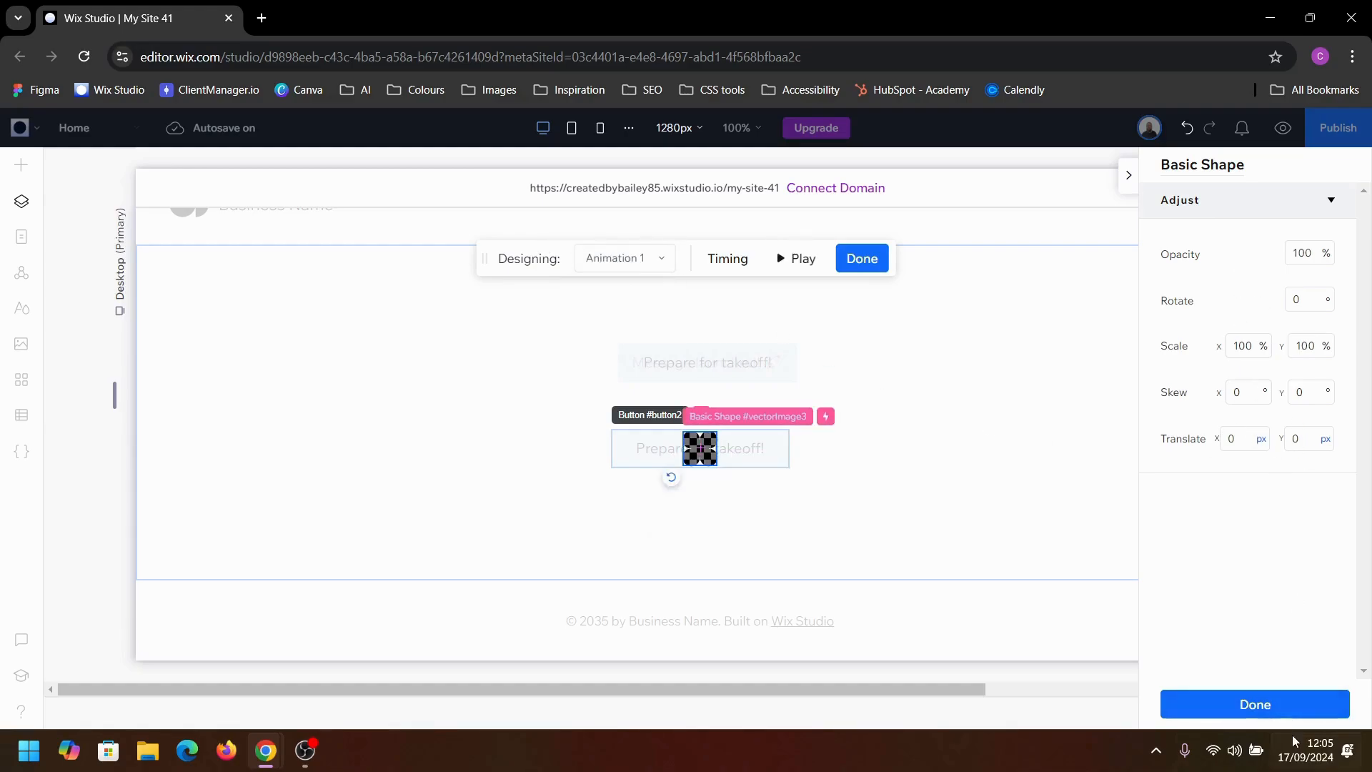
click(1290, 713)
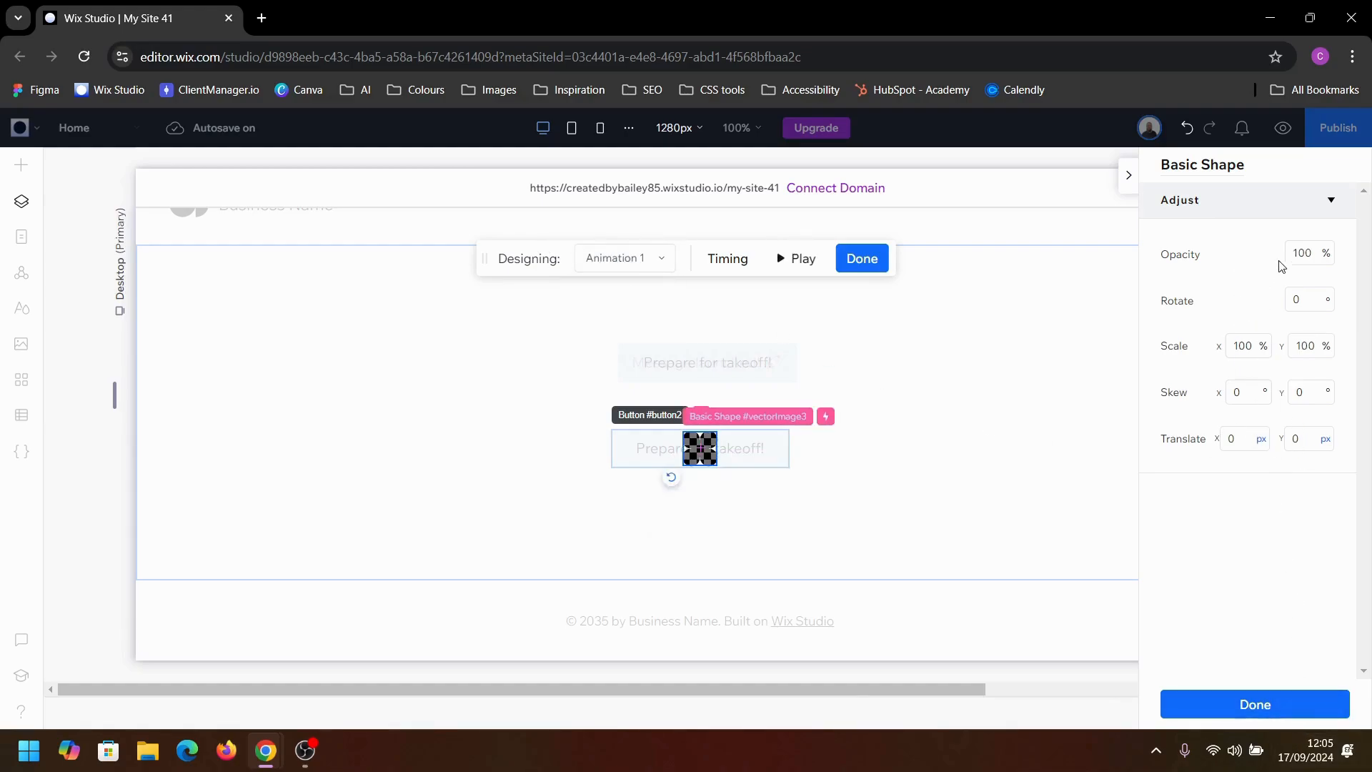
Step: Preview the page to test the lower button's shape animation on hover, and return to the editor
click(1284, 127)
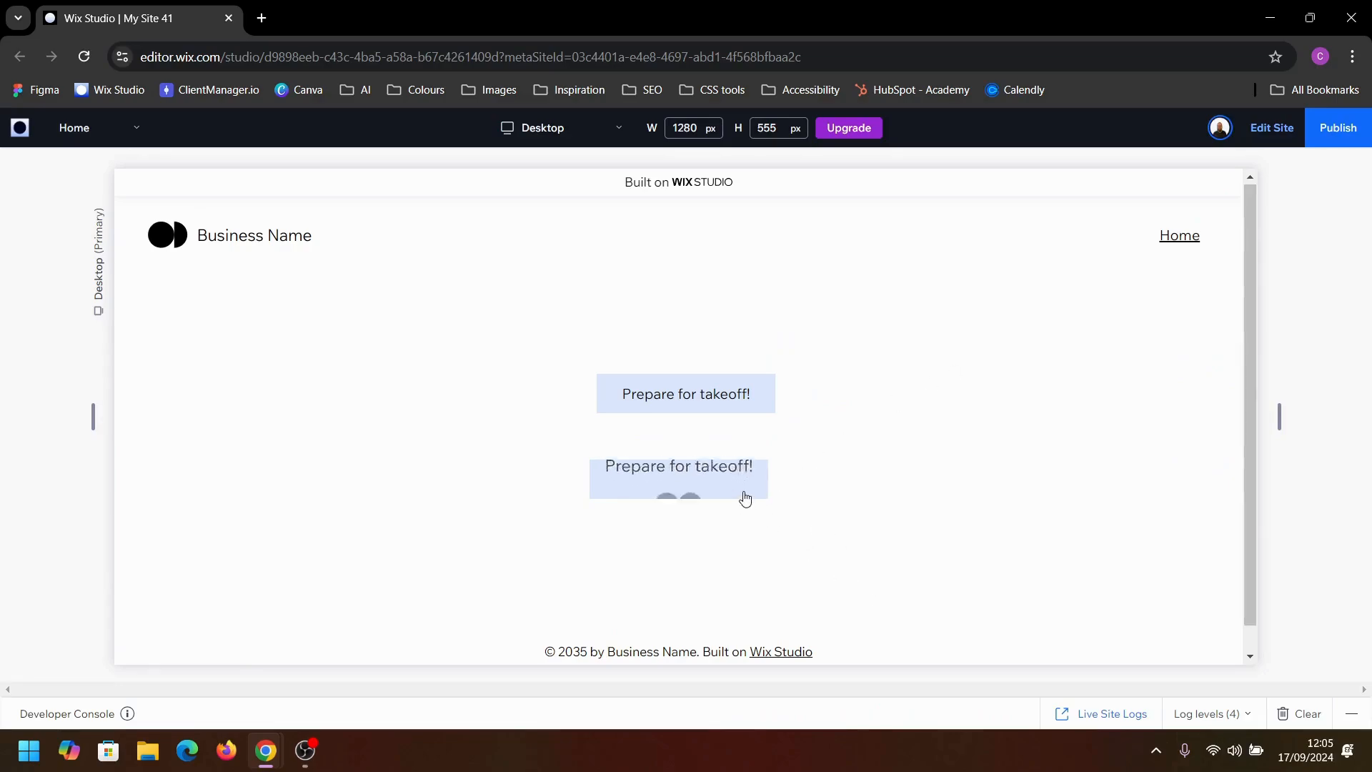
click(1272, 127)
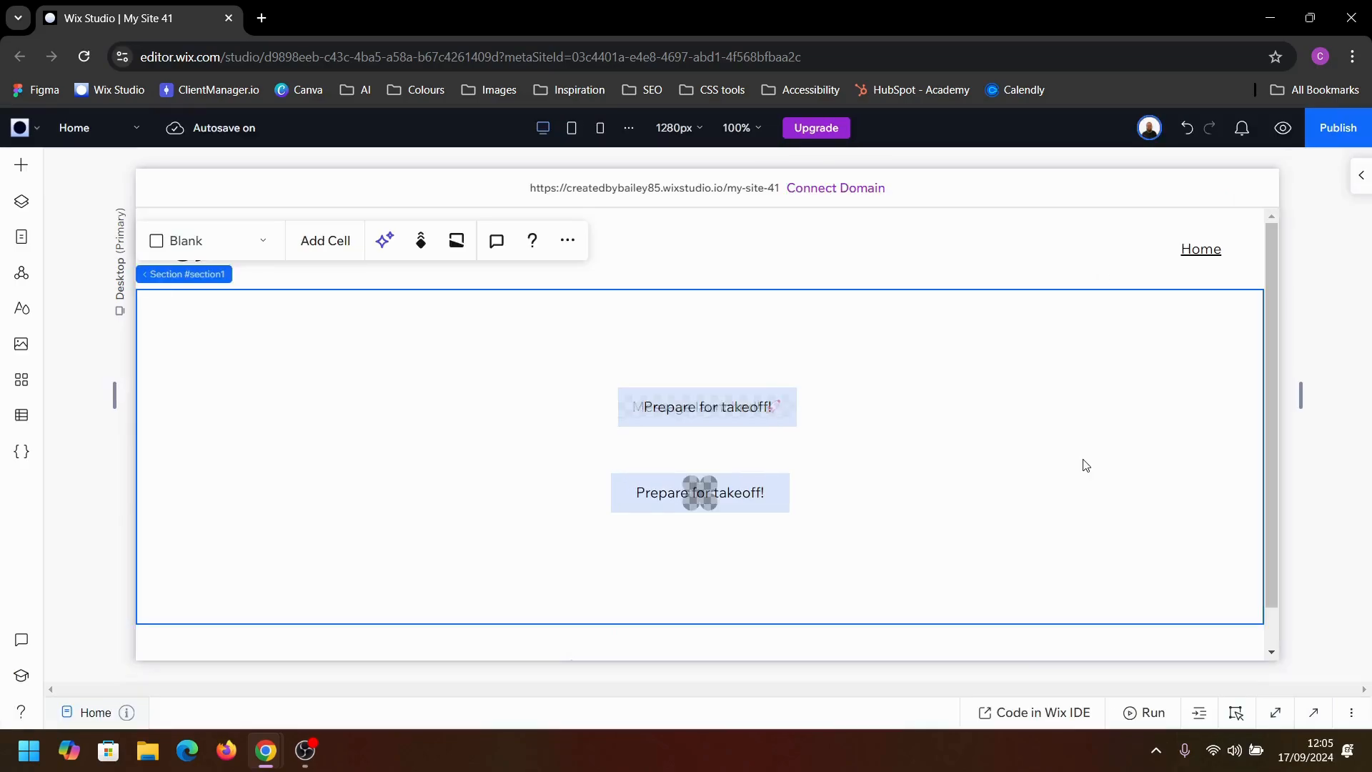